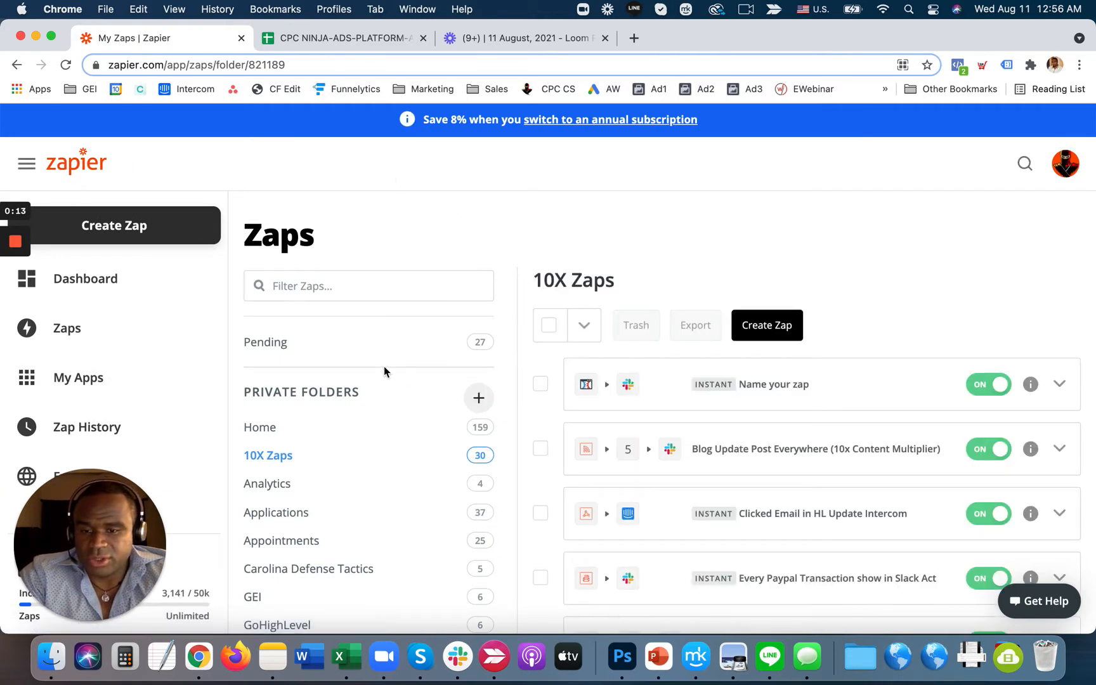
# - Create a new Zap from the 10X Zaps folder
pyautogui.click(768, 324)
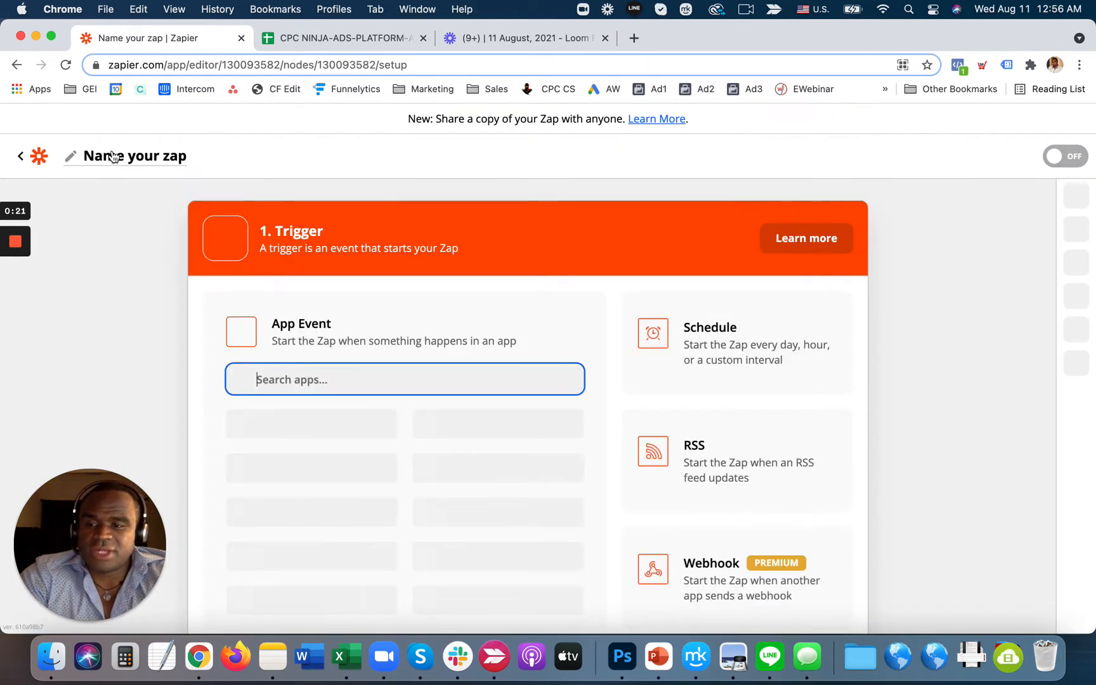
# - Title the Zap 'Application List Add To GHL From CL' and pick Google Sheets as the trigger app
pyautogui.click(113, 156)
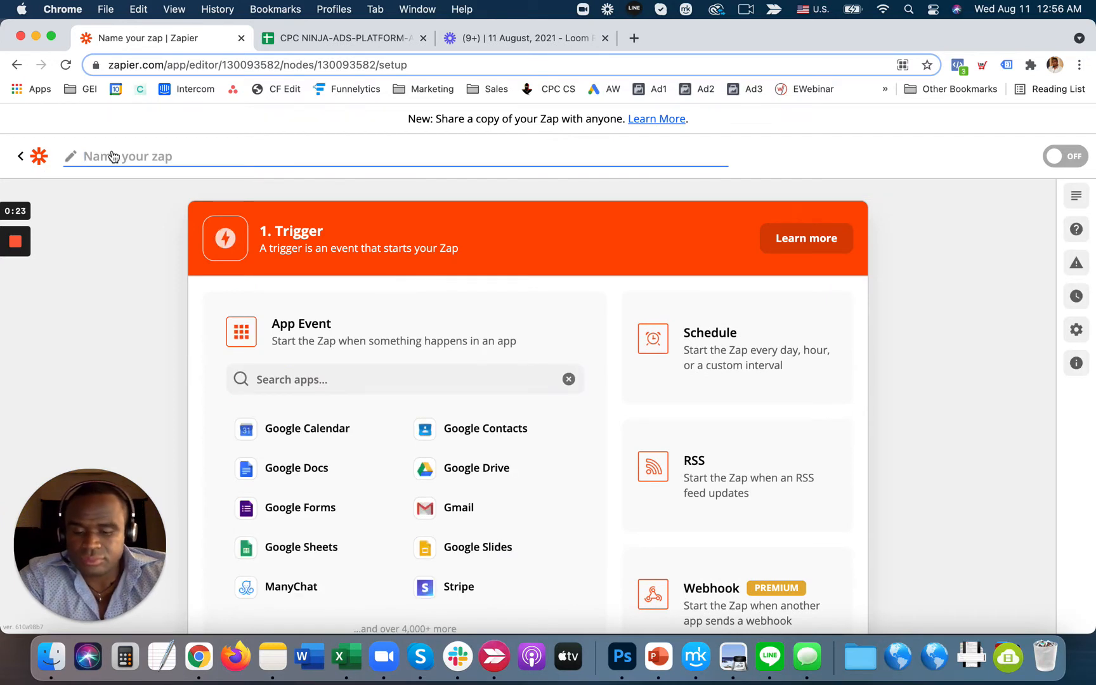
pyautogui.write('Application List')
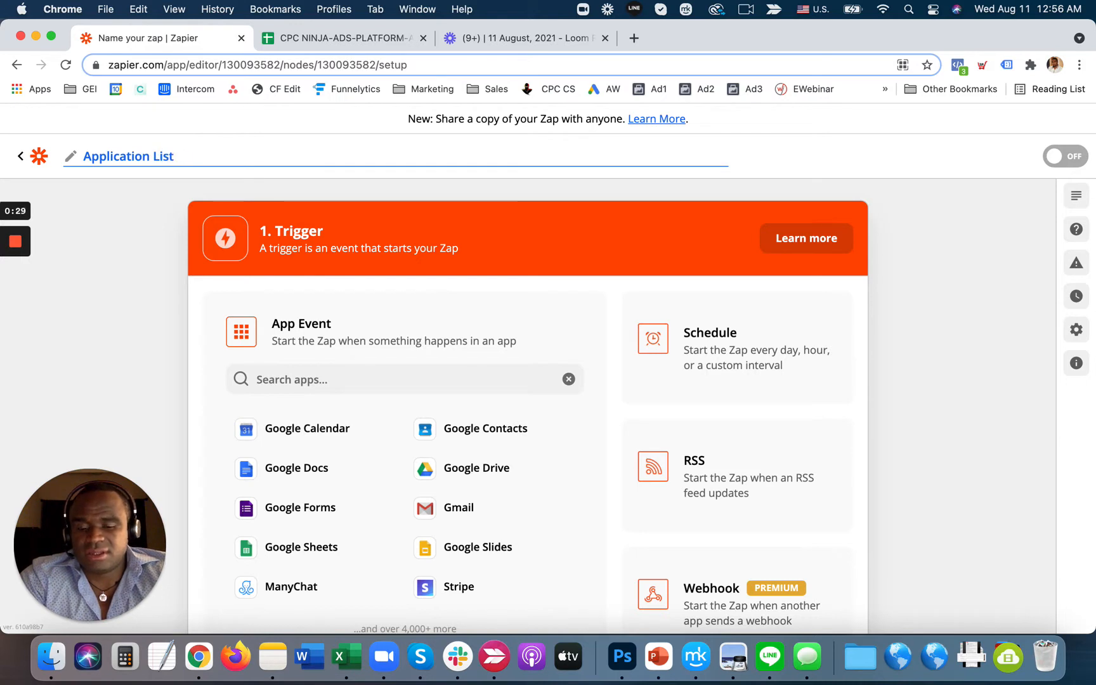
pyautogui.write('Add To GHL From CL')
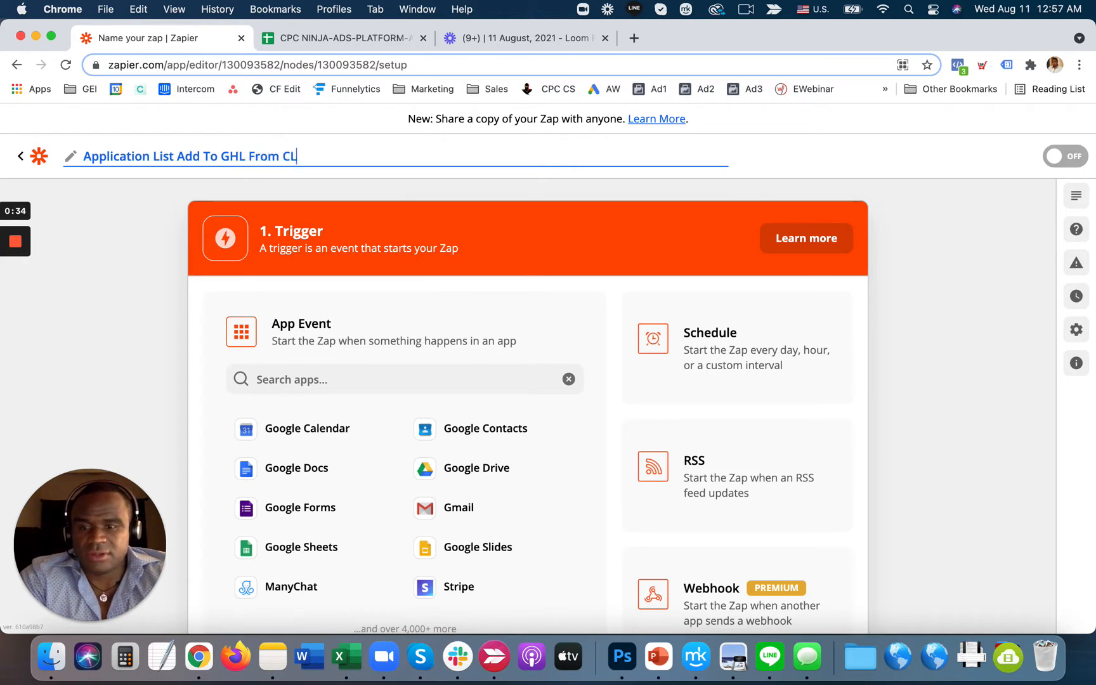
pyautogui.press('Return')
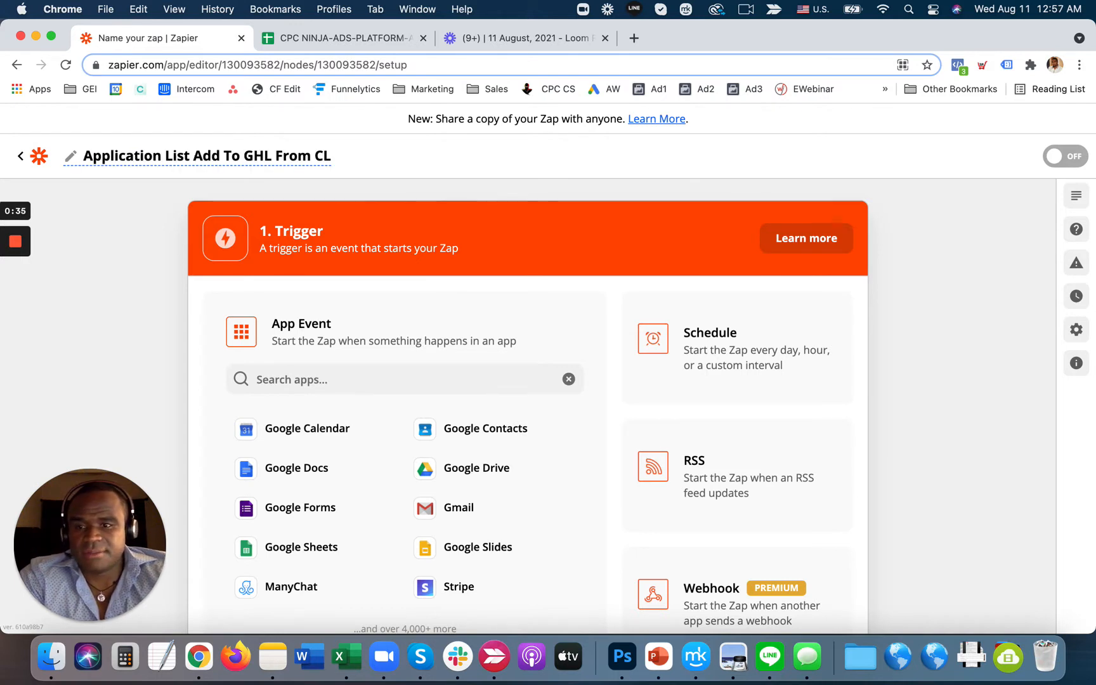
pyautogui.click(331, 383)
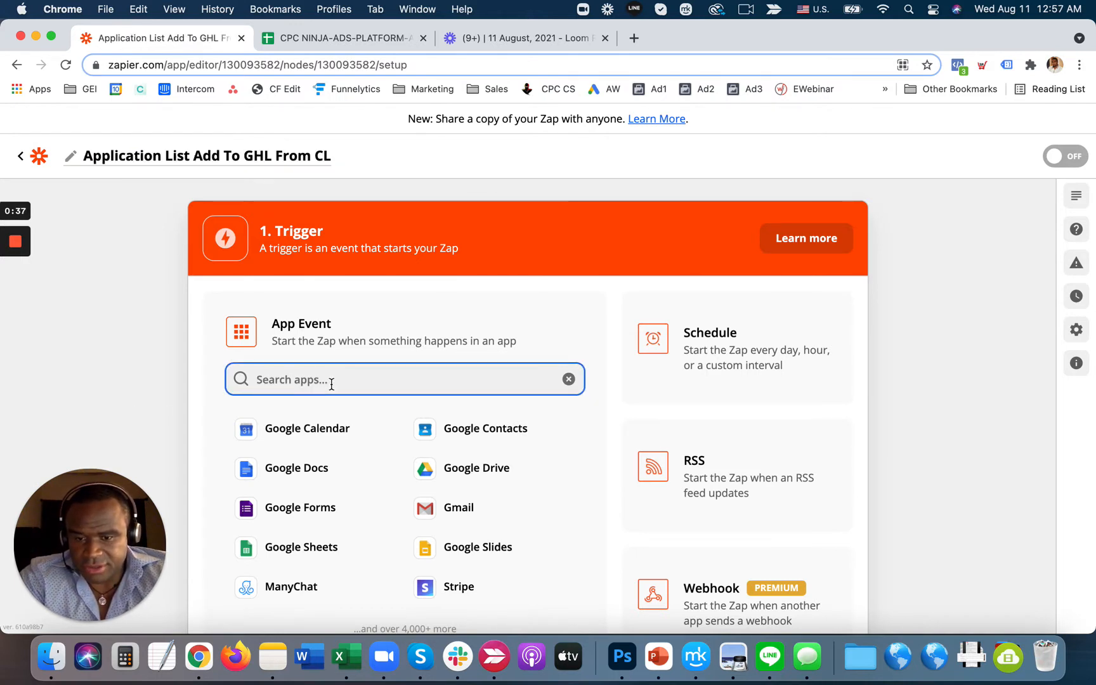
pyautogui.click(311, 546)
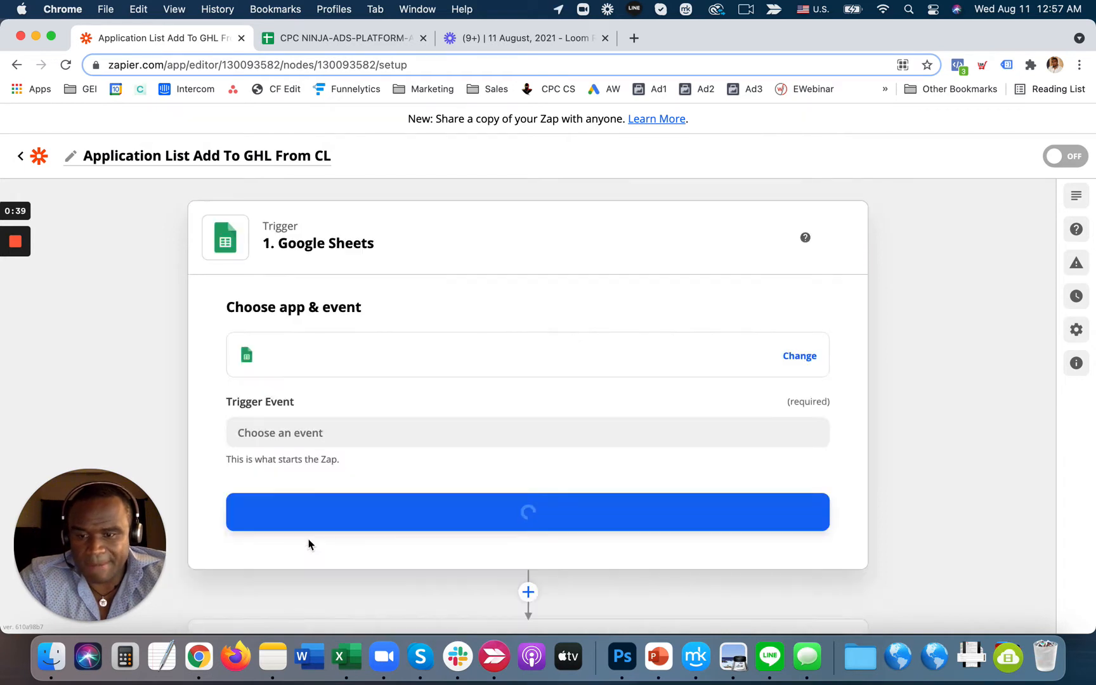
# - Set the trigger event to New or Updated Spreadsheet Row and connect the Google Sheets account
pyautogui.click(388, 439)
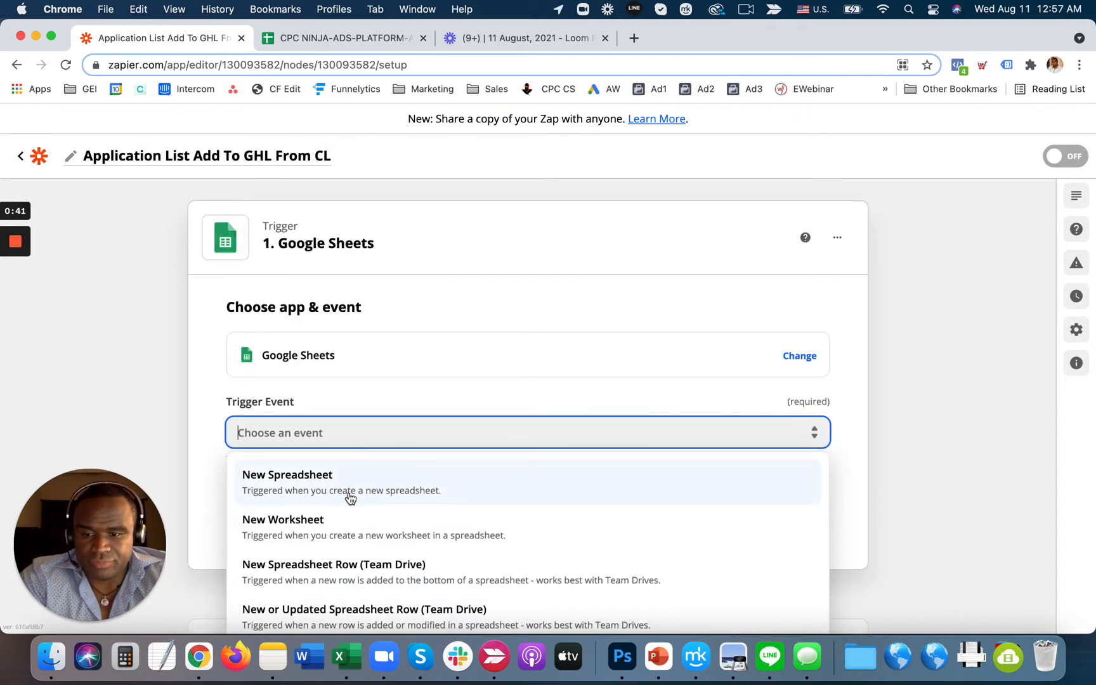
pyautogui.scroll(-3, 349, 498)
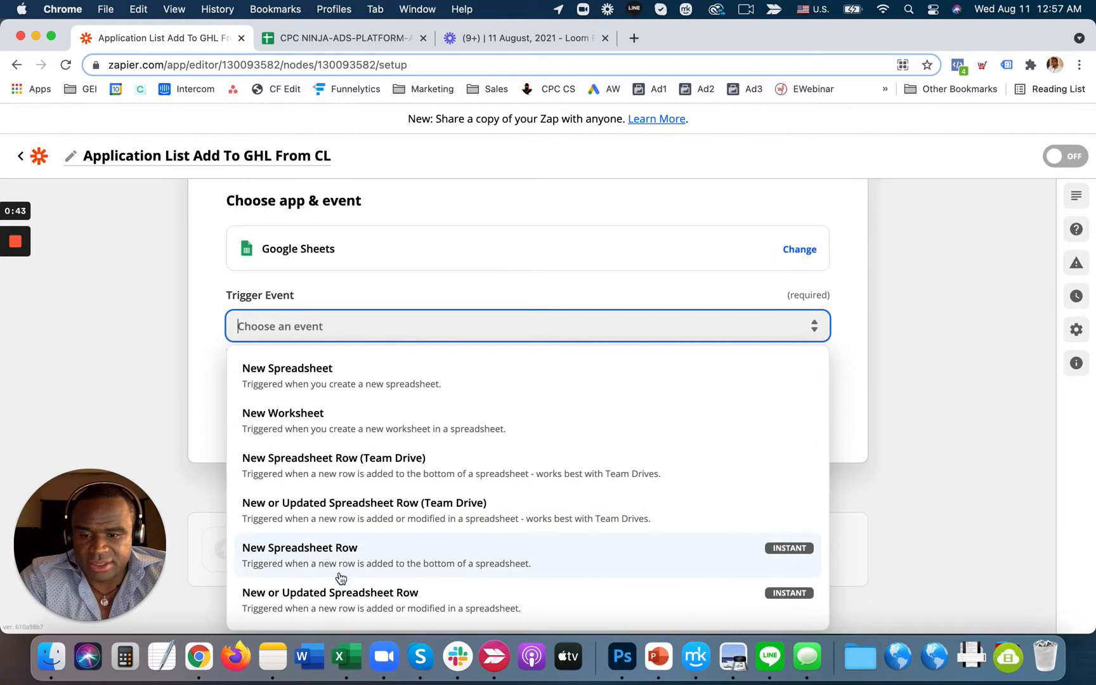
pyautogui.click(340, 599)
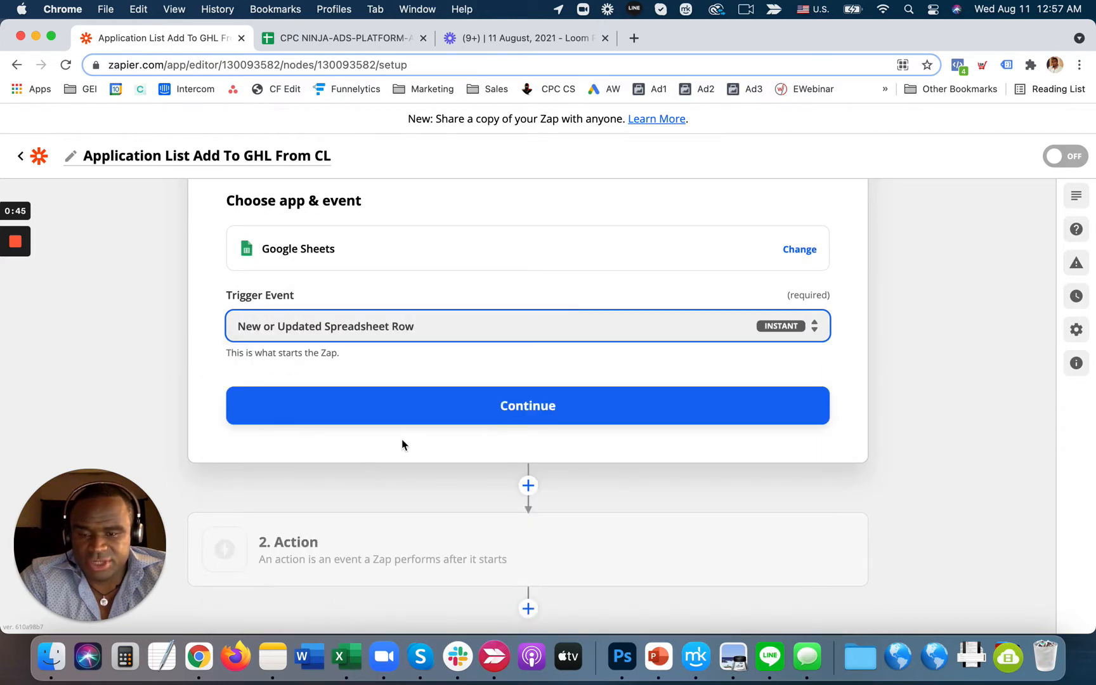
pyautogui.click(478, 396)
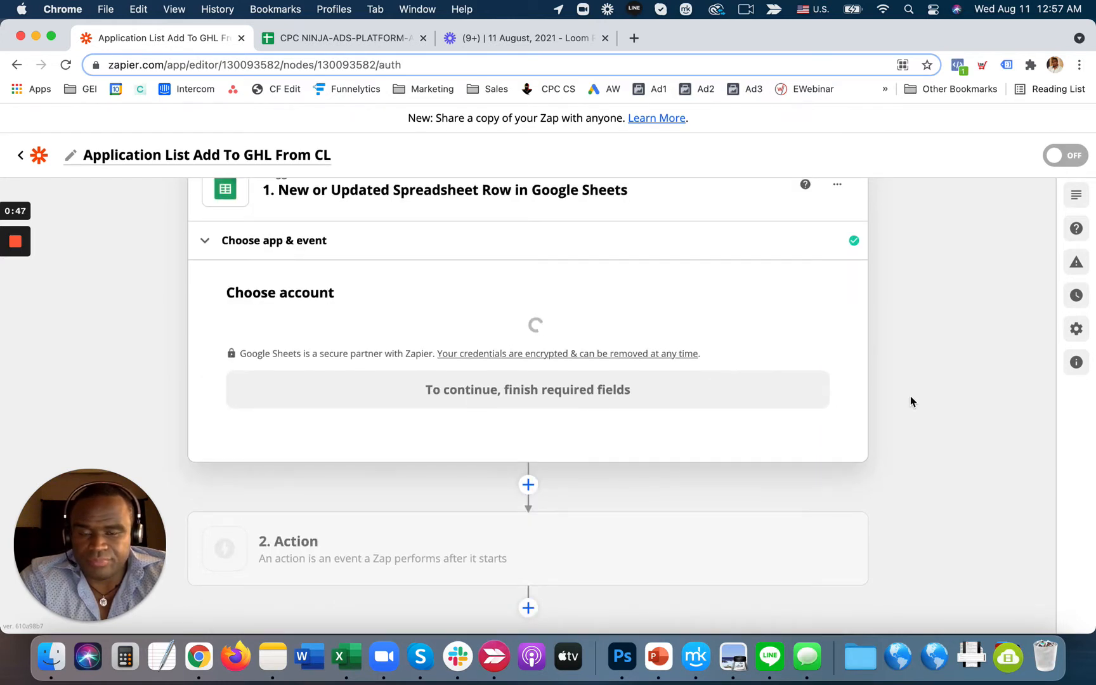
pyautogui.click(315, 343)
pyautogui.click(347, 468)
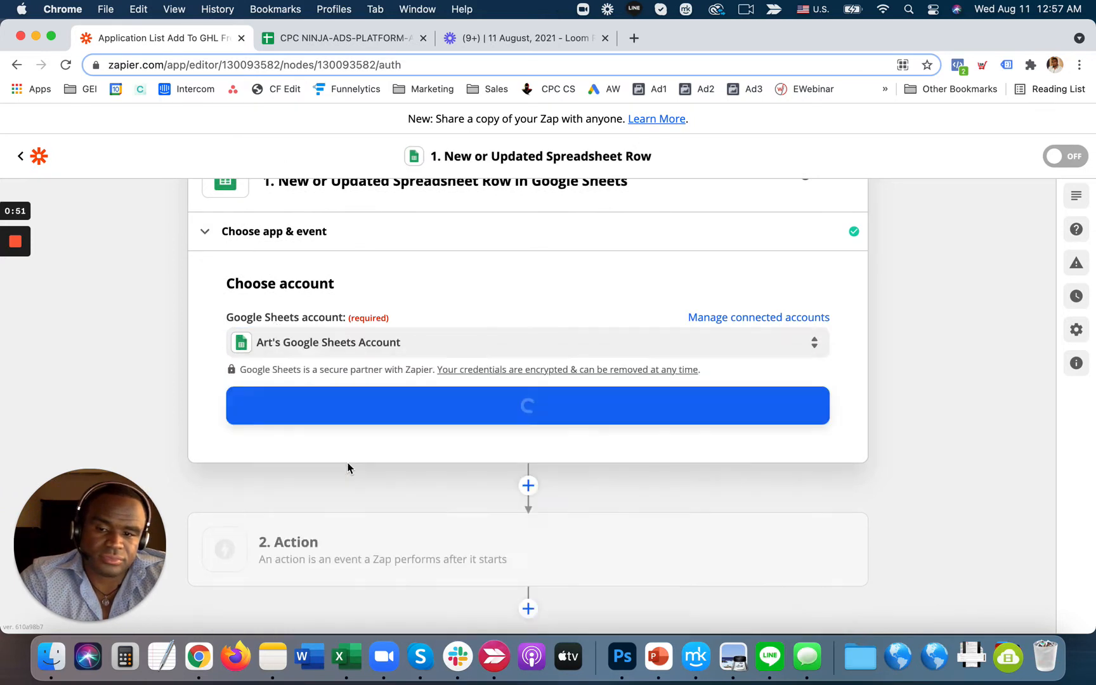
pyautogui.click(472, 404)
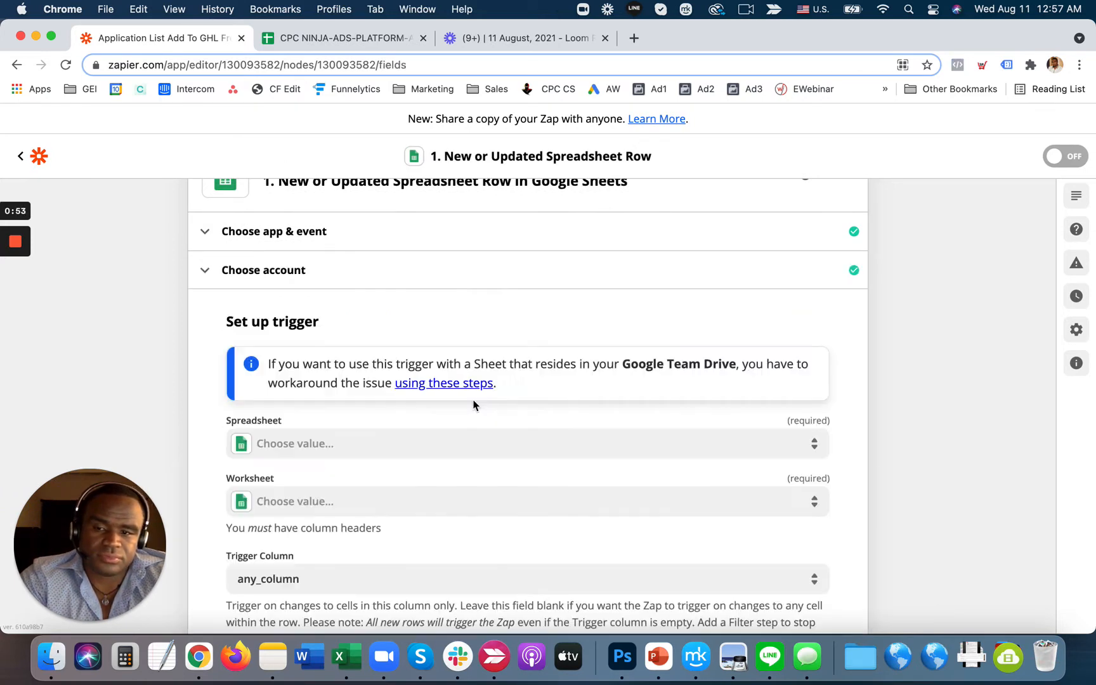
# - Select the ads-platform spreadsheet and its Call Log worksheet for the trigger
pyautogui.click(394, 445)
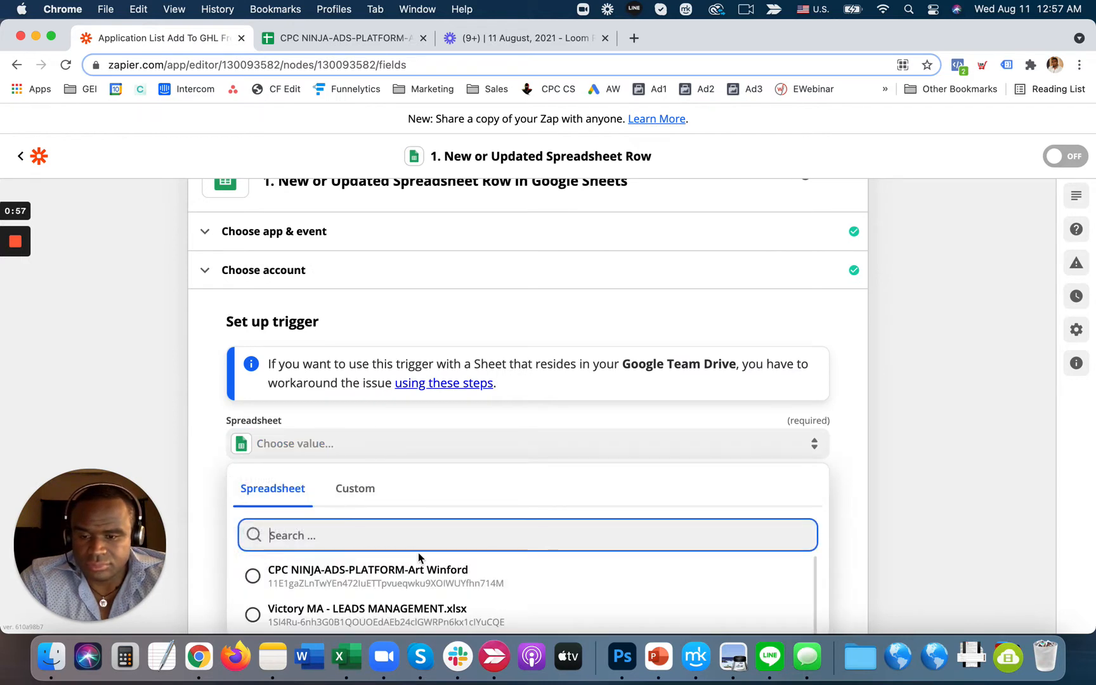
pyautogui.click(366, 573)
pyautogui.scroll(-3, 884, 453)
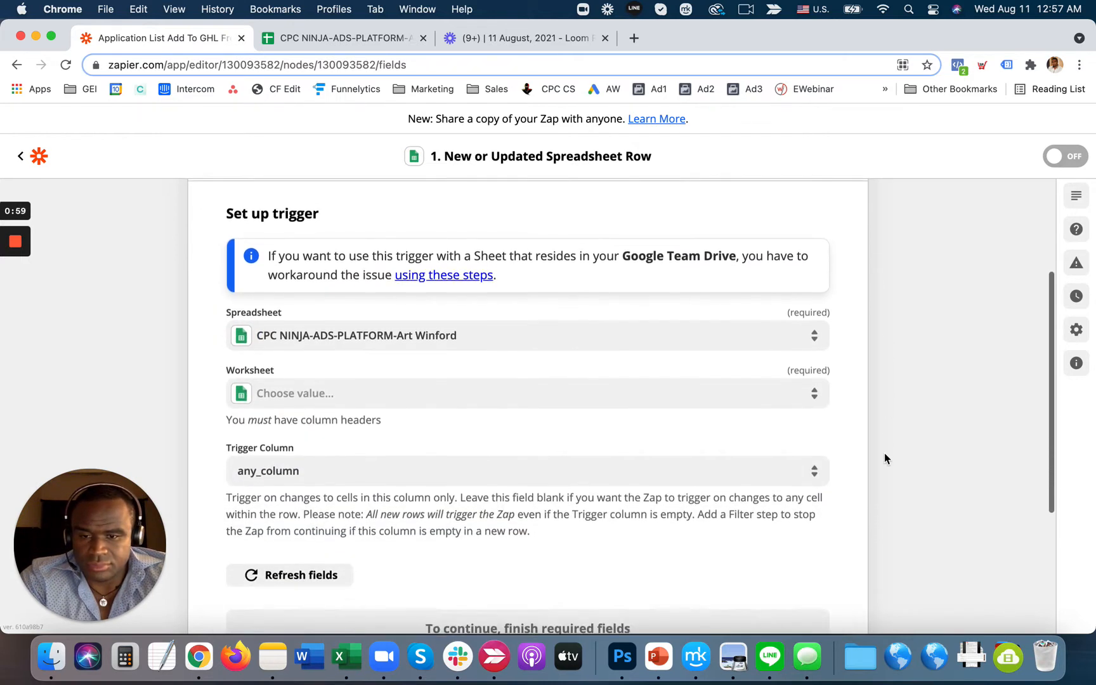
pyautogui.click(337, 381)
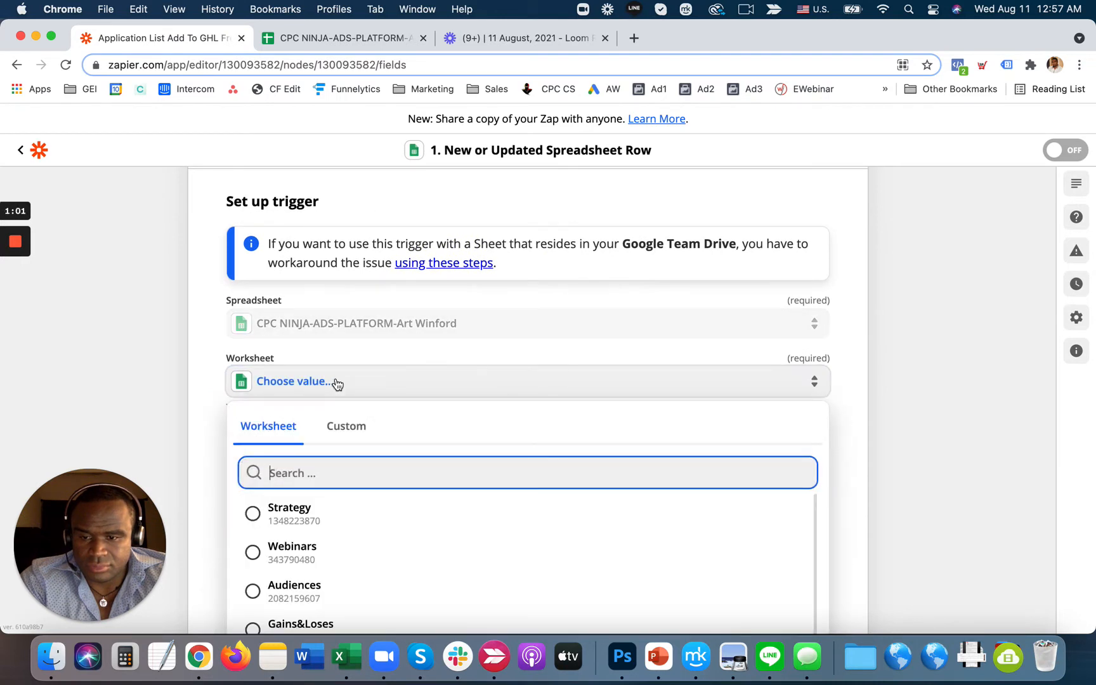
pyautogui.scroll(-4, 342, 514)
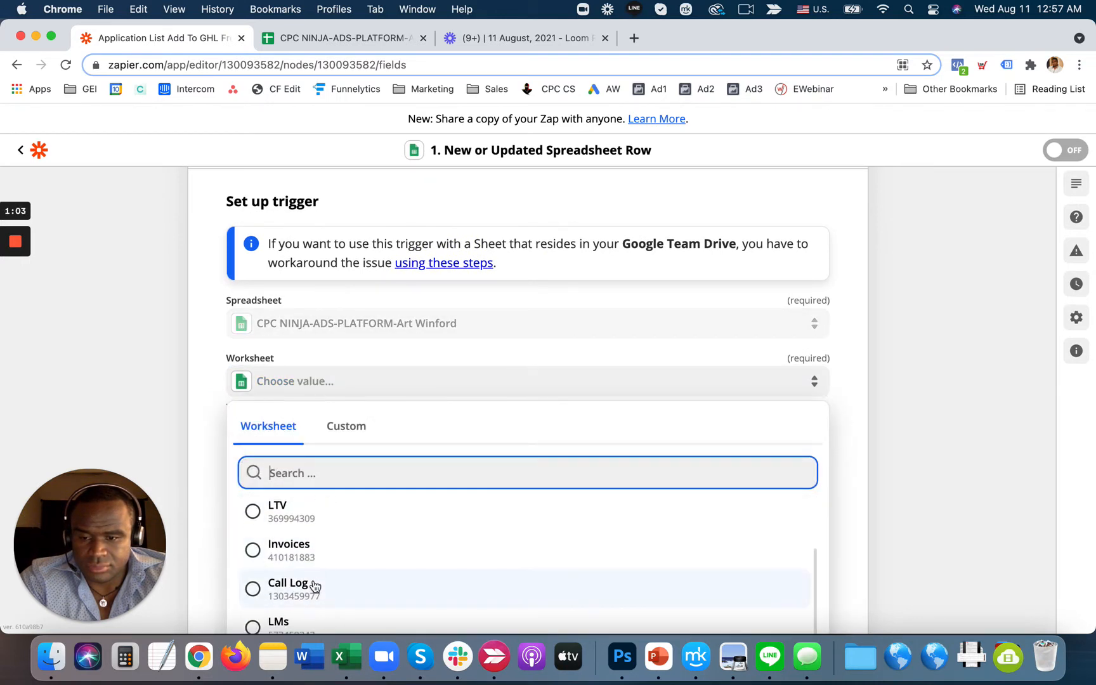
pyautogui.click(315, 586)
pyautogui.scroll(-2, 722, 471)
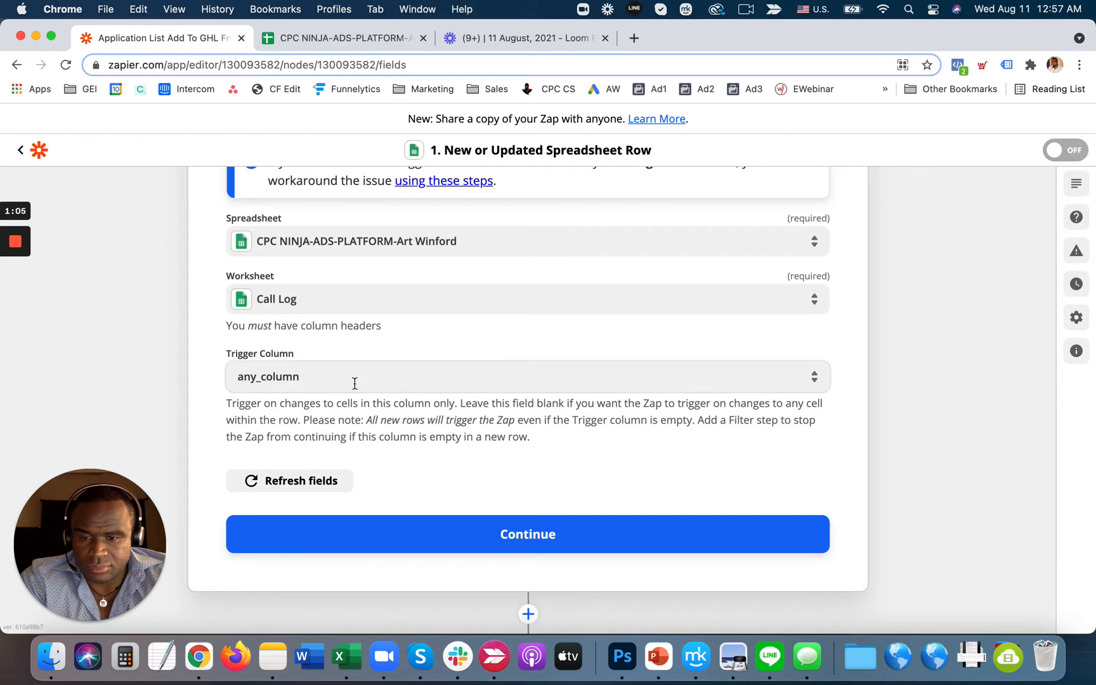
pyautogui.click(489, 534)
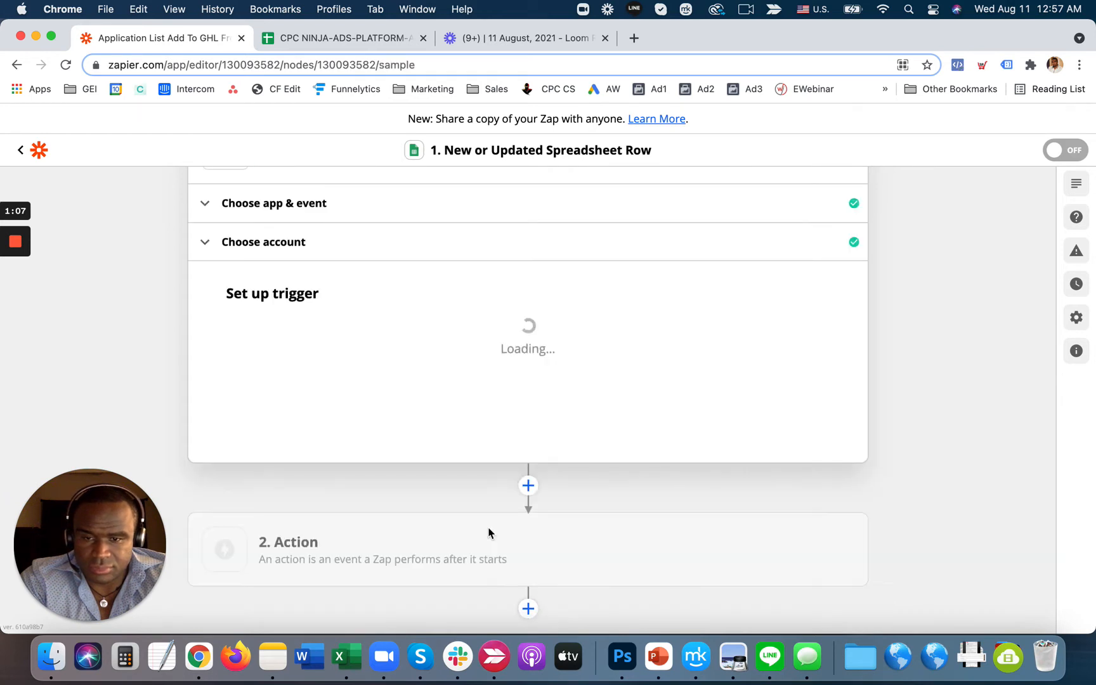
# - Test the trigger, accept the fetched sample row, and continue
pyautogui.click(528, 578)
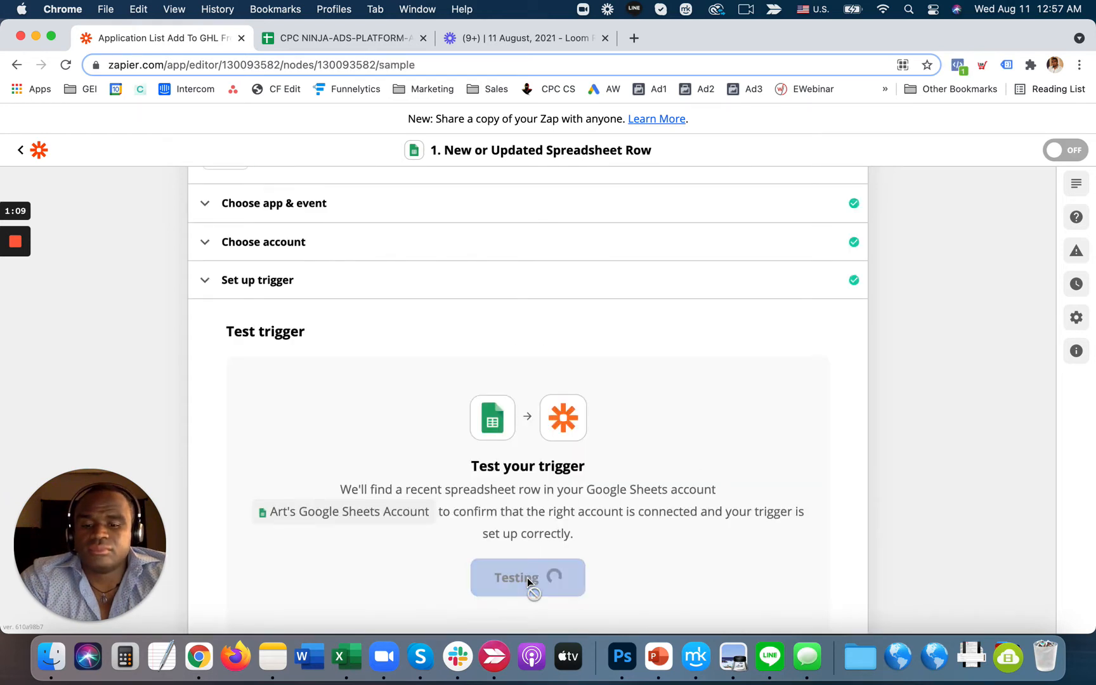
pyautogui.scroll(-2, 978, 371)
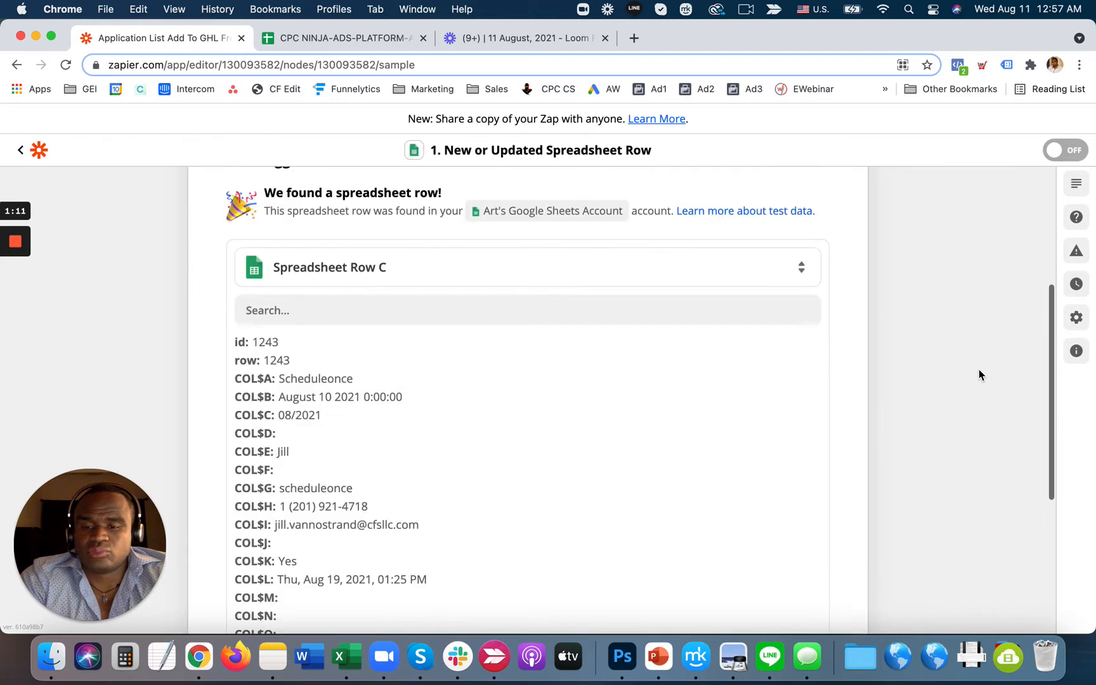
pyautogui.scroll(-5, 978, 369)
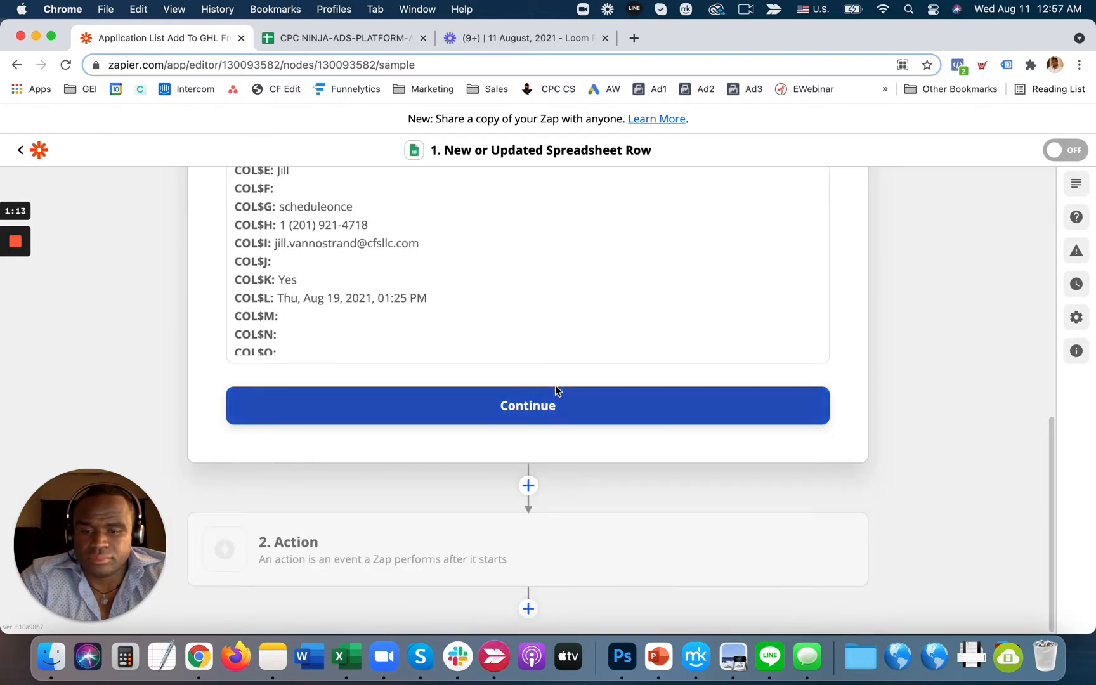
pyautogui.click(540, 401)
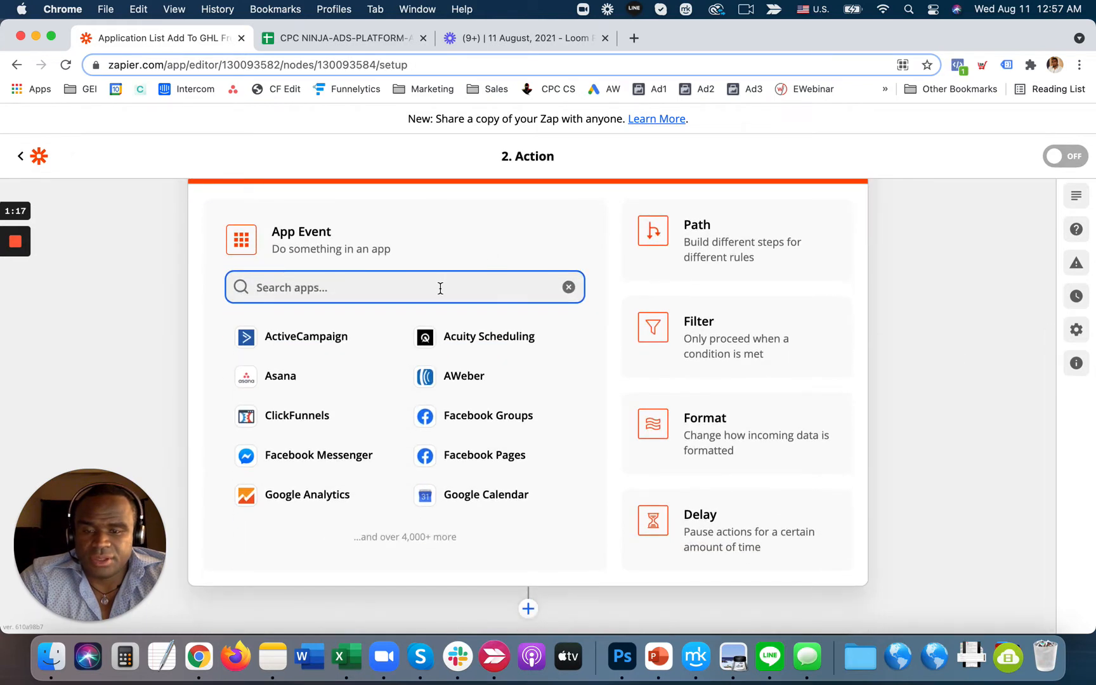
# - Add a filter step on the Filled Out Application? field using (Text) Contains
pyautogui.click(754, 345)
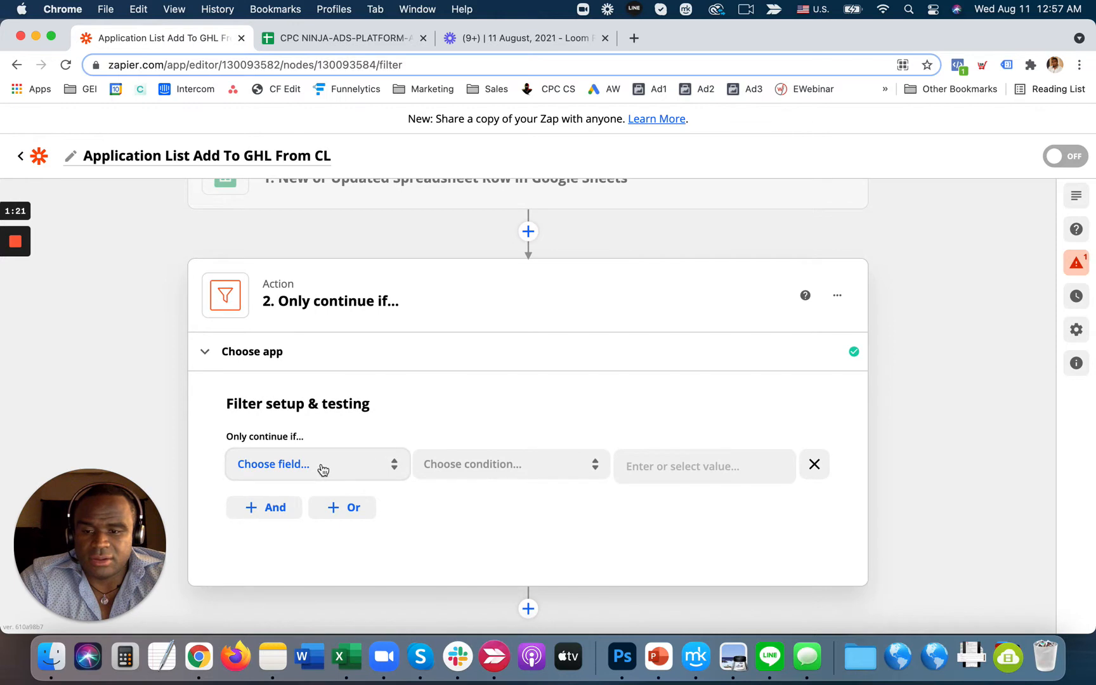
pyautogui.click(321, 466)
pyautogui.scroll(-3, 832, 433)
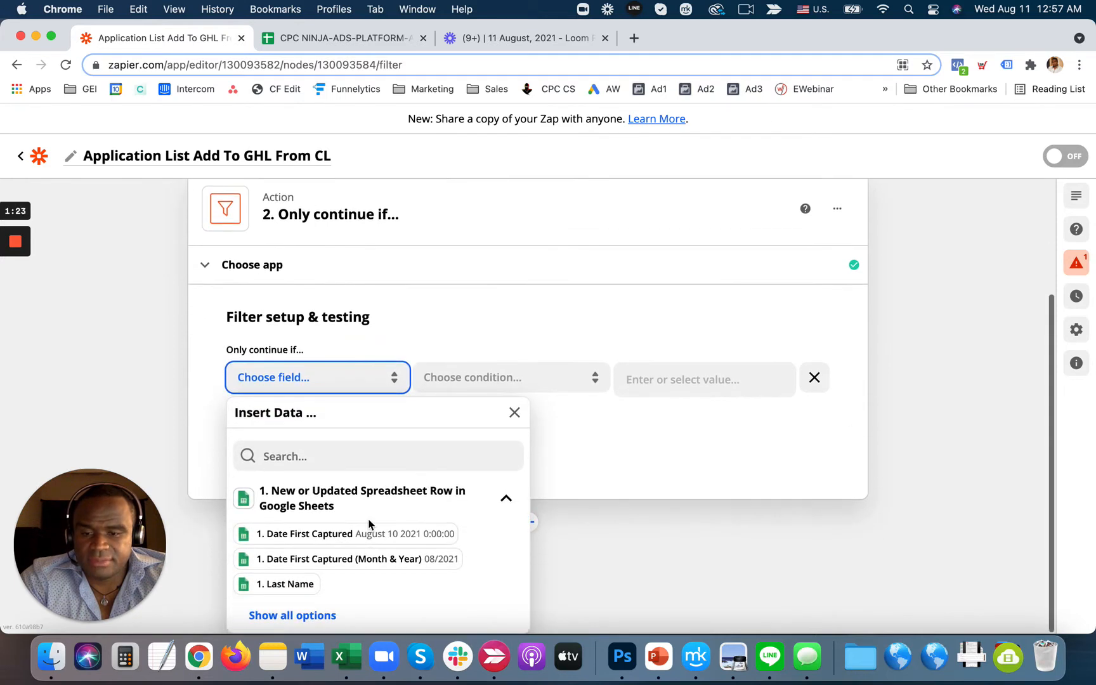
pyautogui.click(294, 609)
pyautogui.scroll(-2, 360, 534)
pyautogui.scroll(-3, 293, 582)
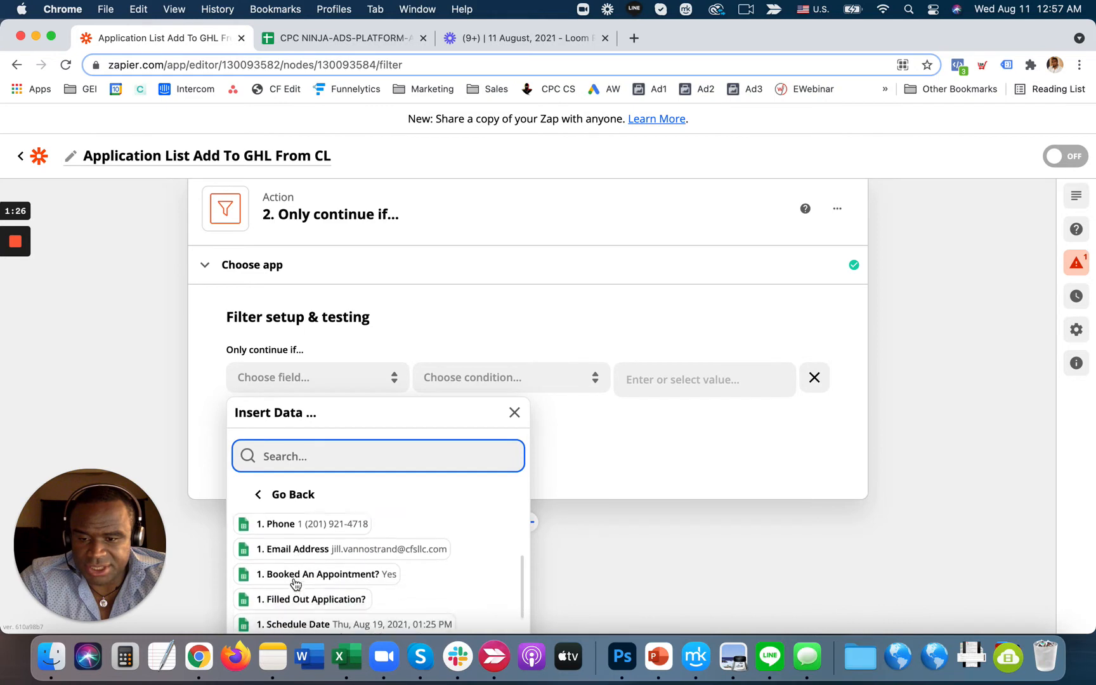
pyautogui.click(325, 588)
pyautogui.click(506, 472)
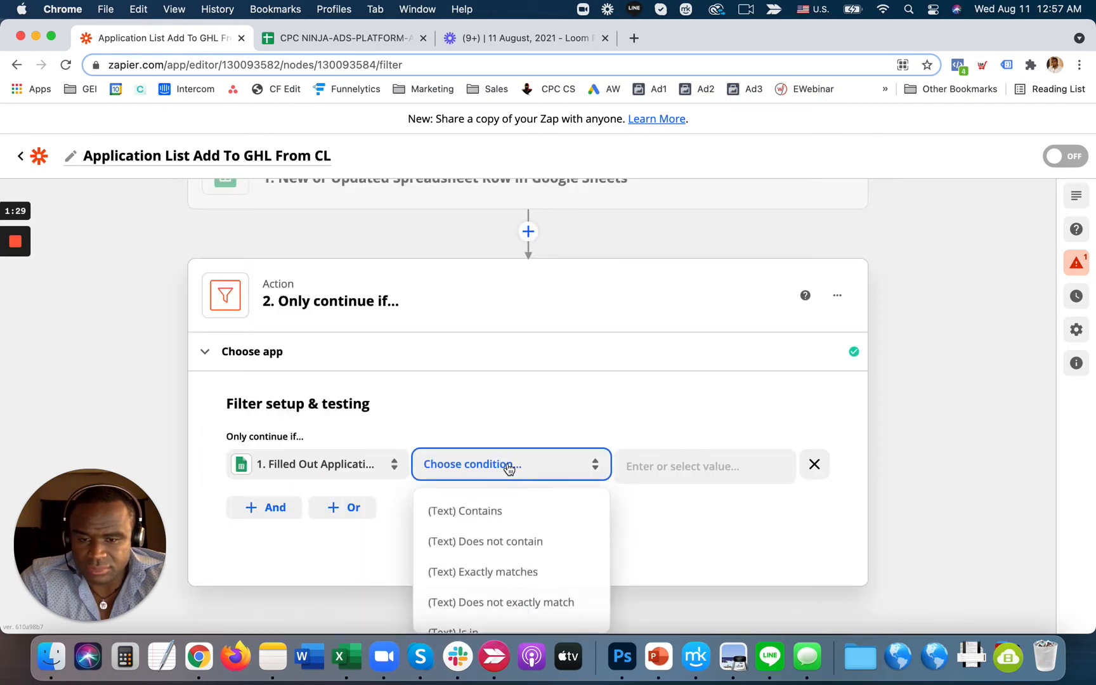
pyautogui.scroll(-1, 498, 570)
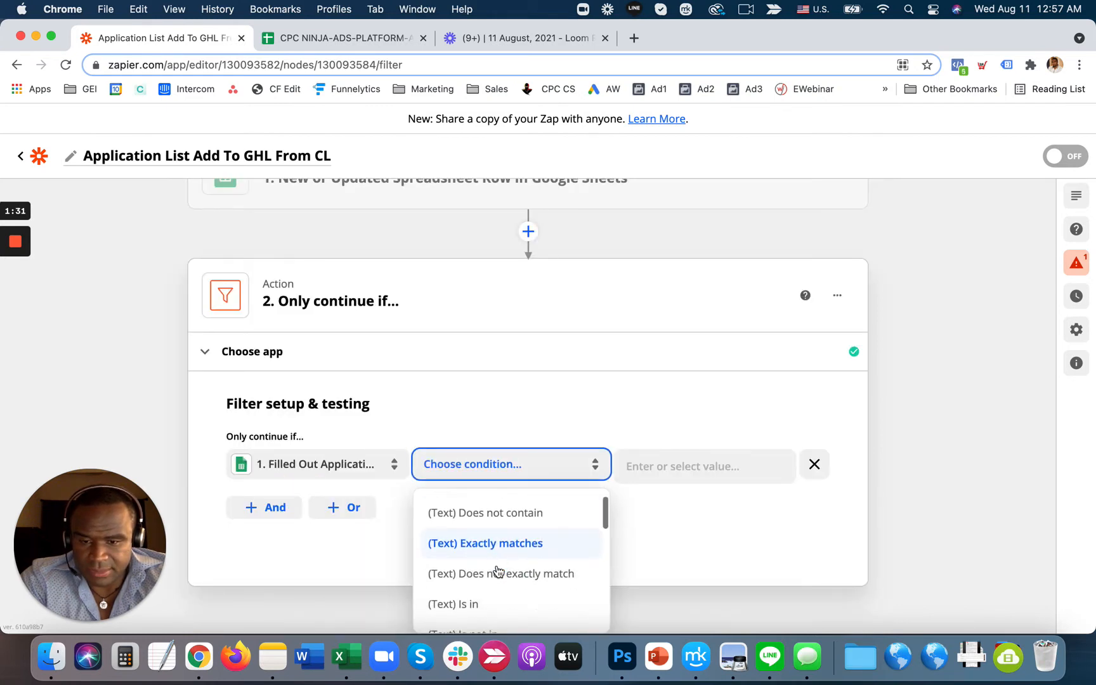
pyautogui.scroll(1, 497, 571)
pyautogui.click(490, 515)
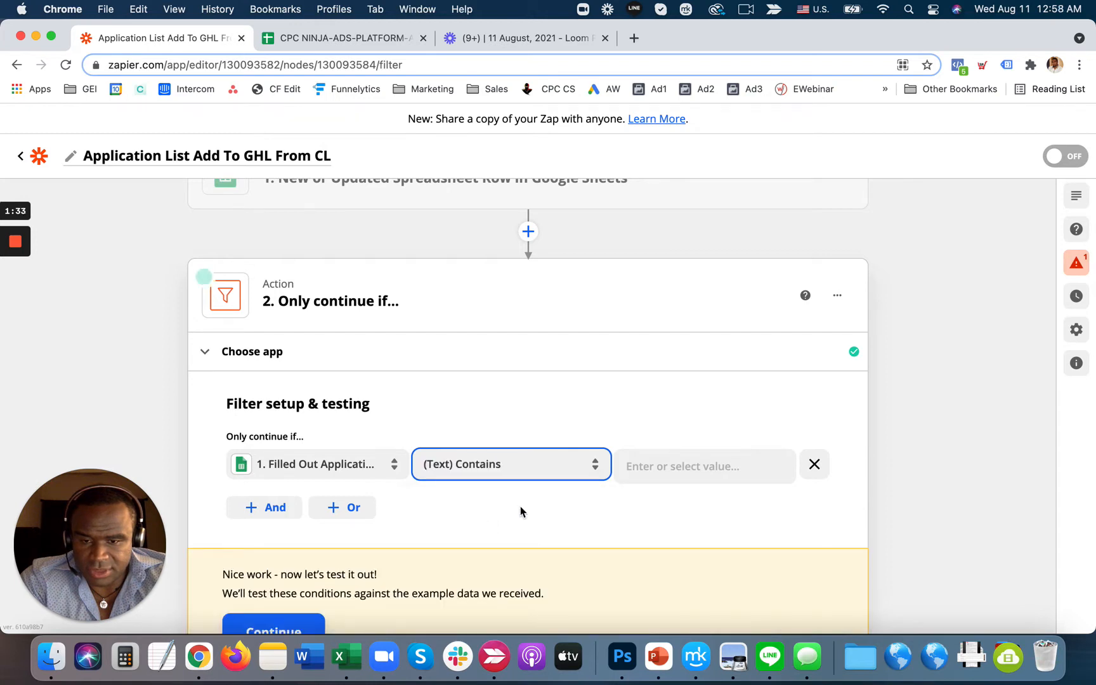
# - Enter 'Yes' as the filter value and test it; the sample would not continue
pyautogui.click(673, 472)
pyautogui.write('Yes')
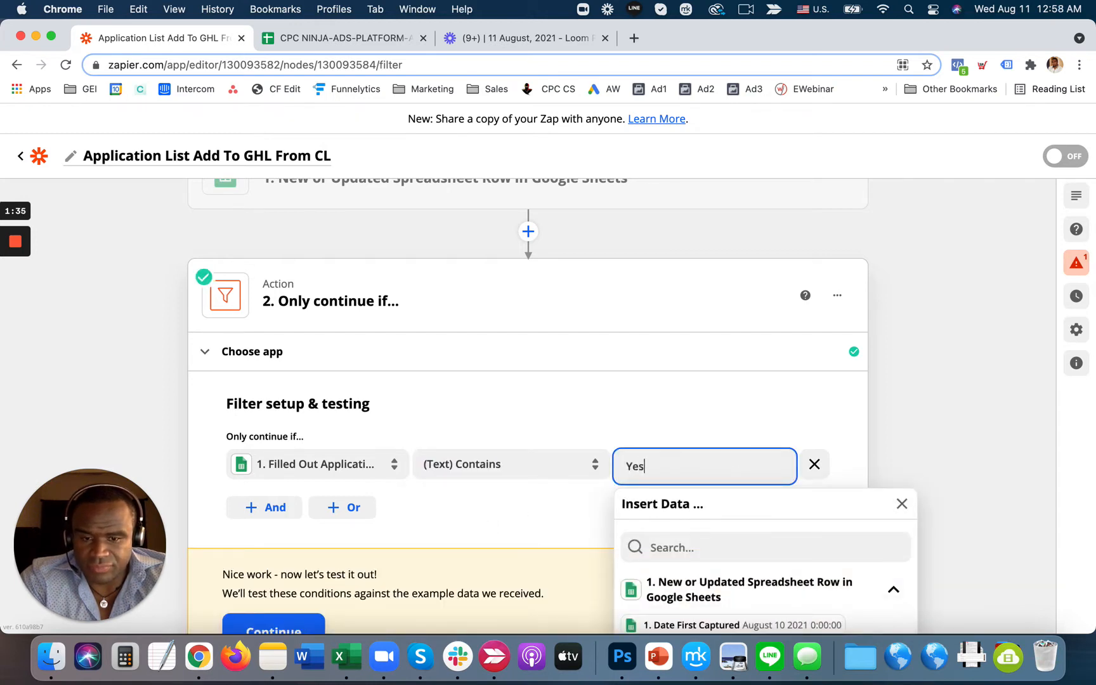
pyautogui.click(949, 419)
pyautogui.scroll(-2, 949, 419)
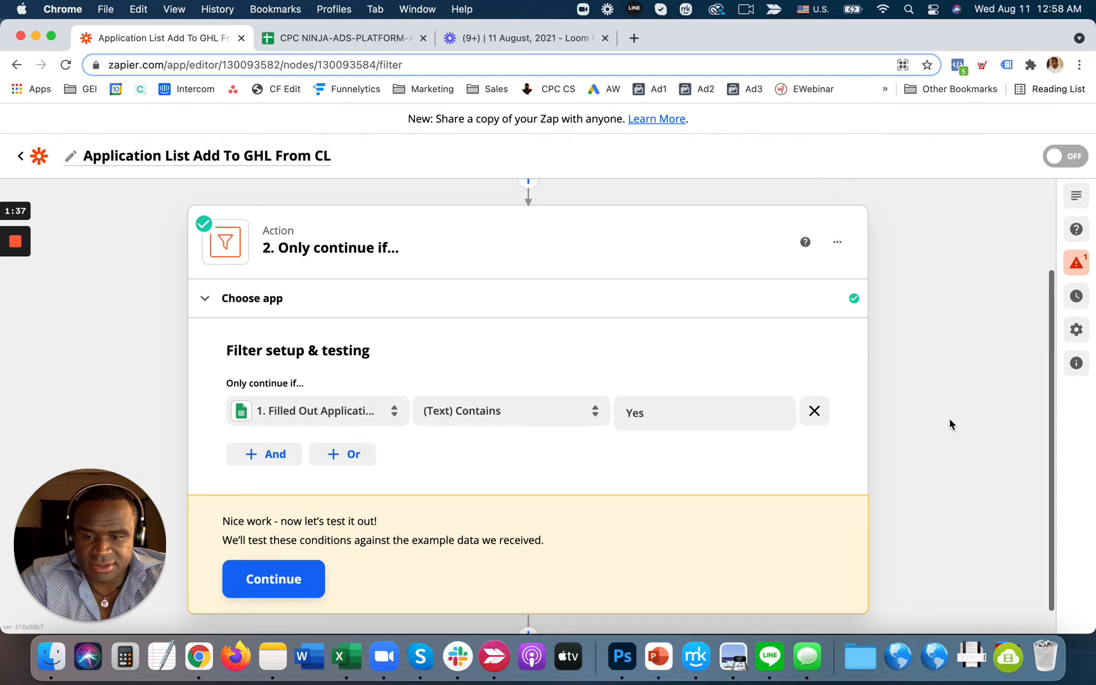
pyautogui.click(277, 551)
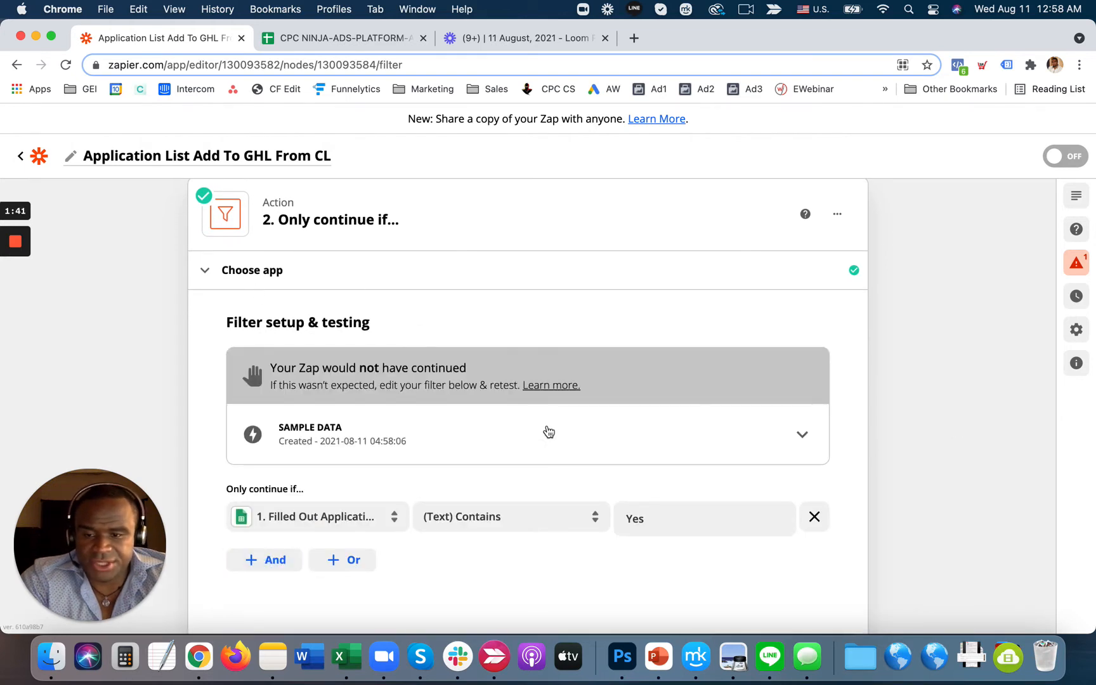
pyautogui.scroll(5, 507, 412)
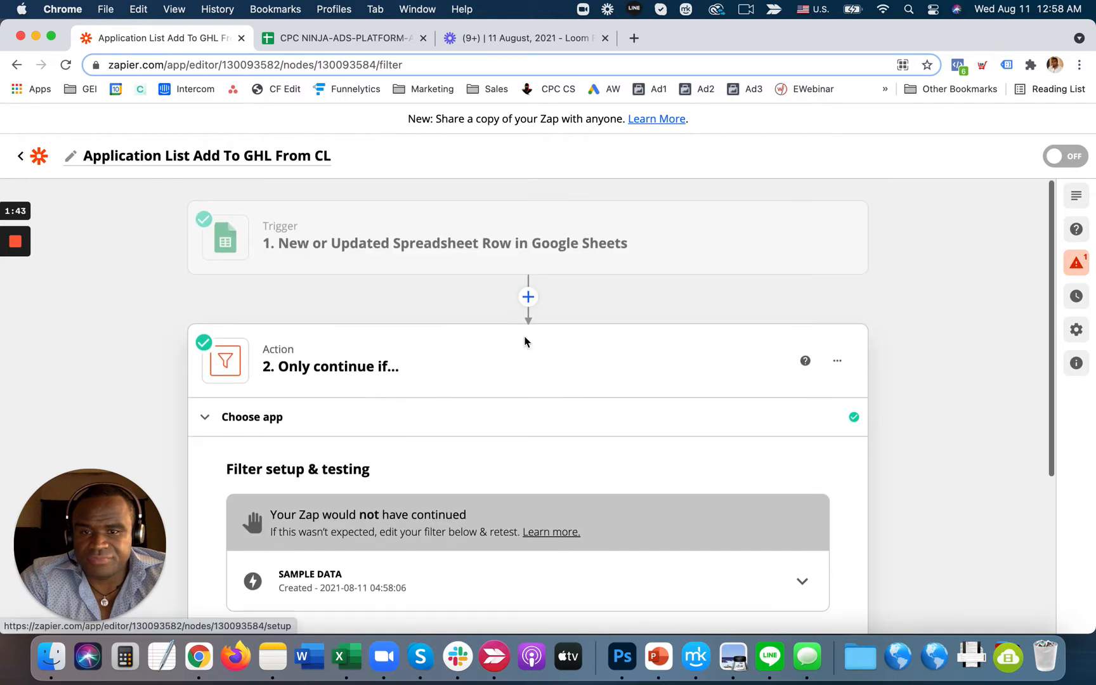
# - Enter 'Yes' in cell J1242 of the Call Log sheet, then reopen the Zap's Sheets trigger
pyautogui.click(310, 42)
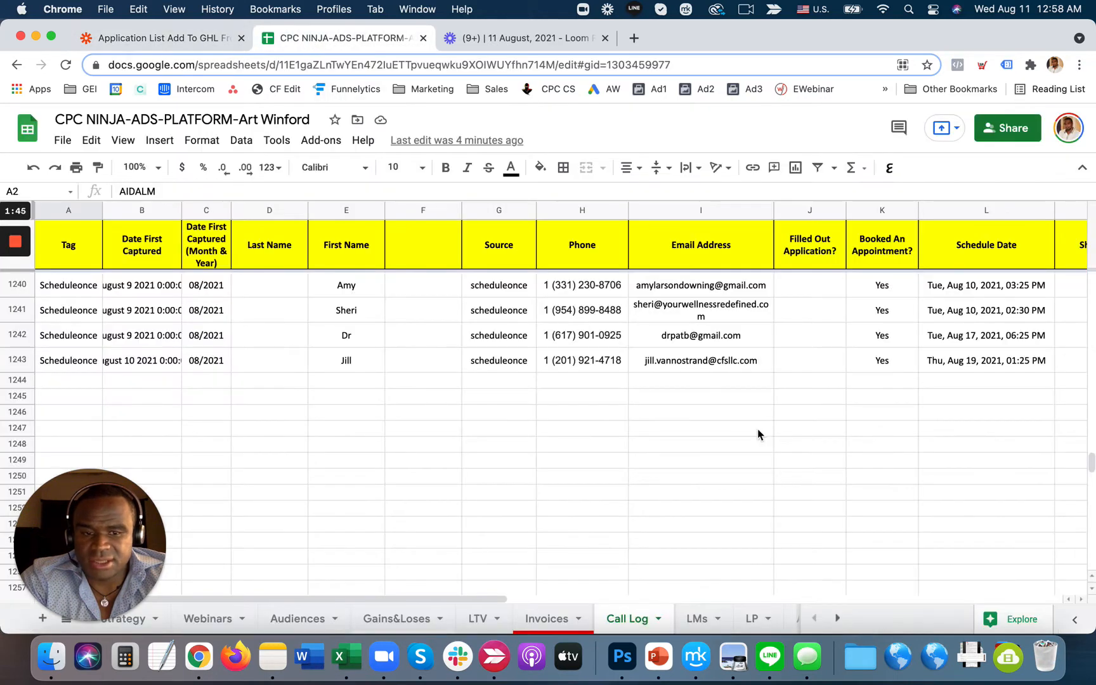
pyautogui.scroll(3, 758, 434)
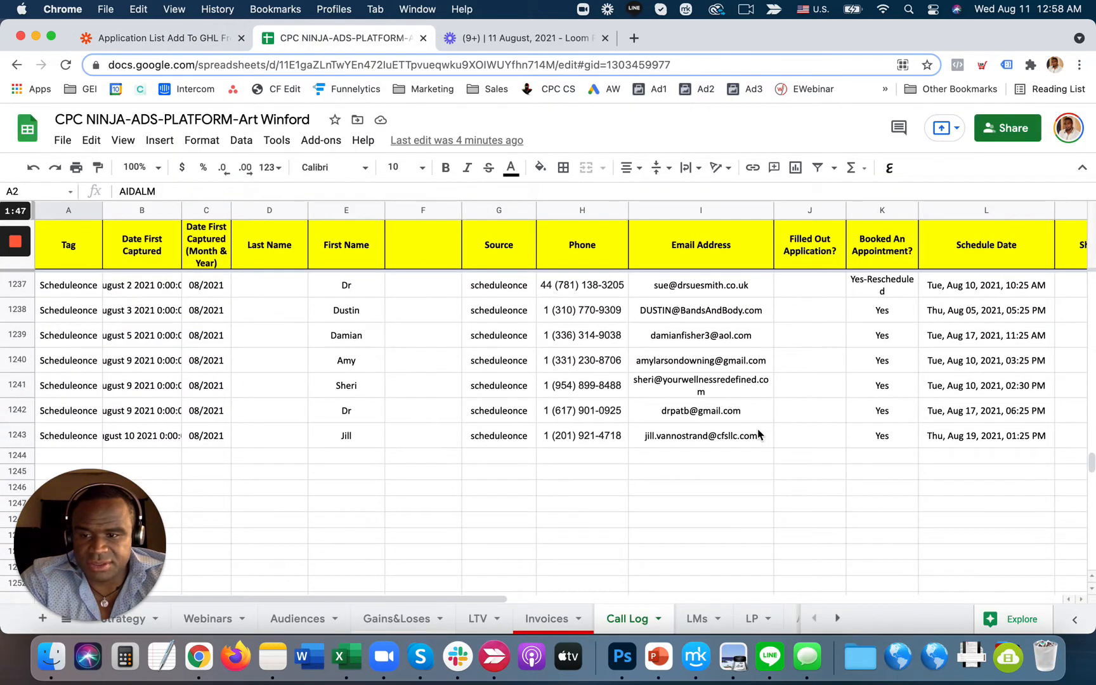
pyautogui.click(818, 413)
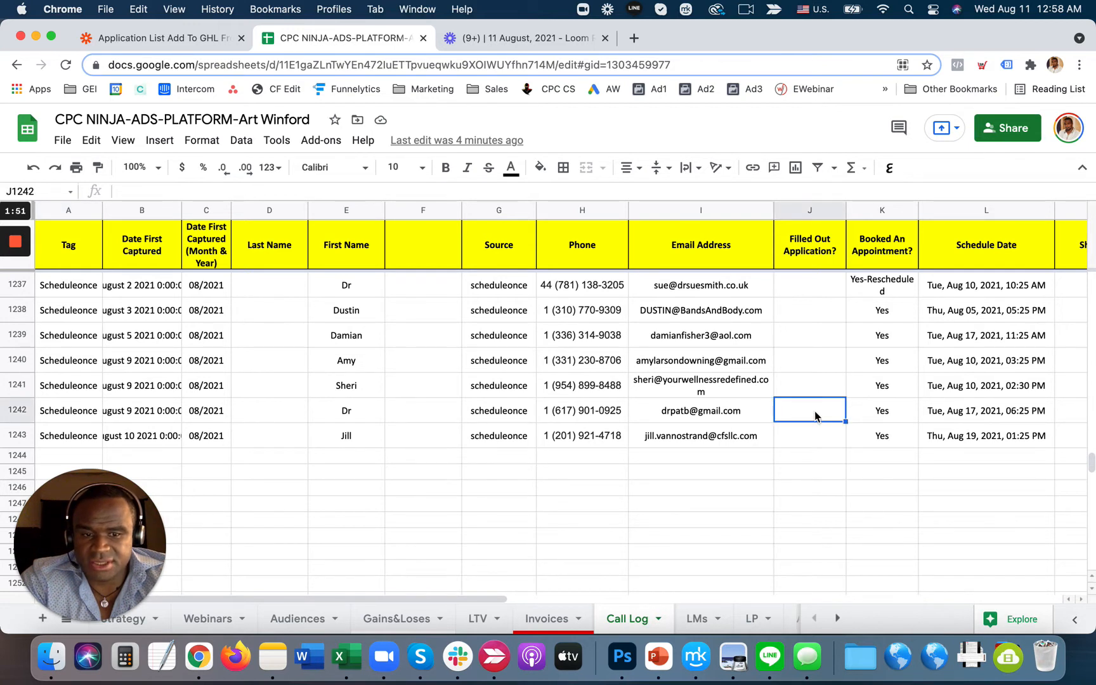
pyautogui.write('Yes')
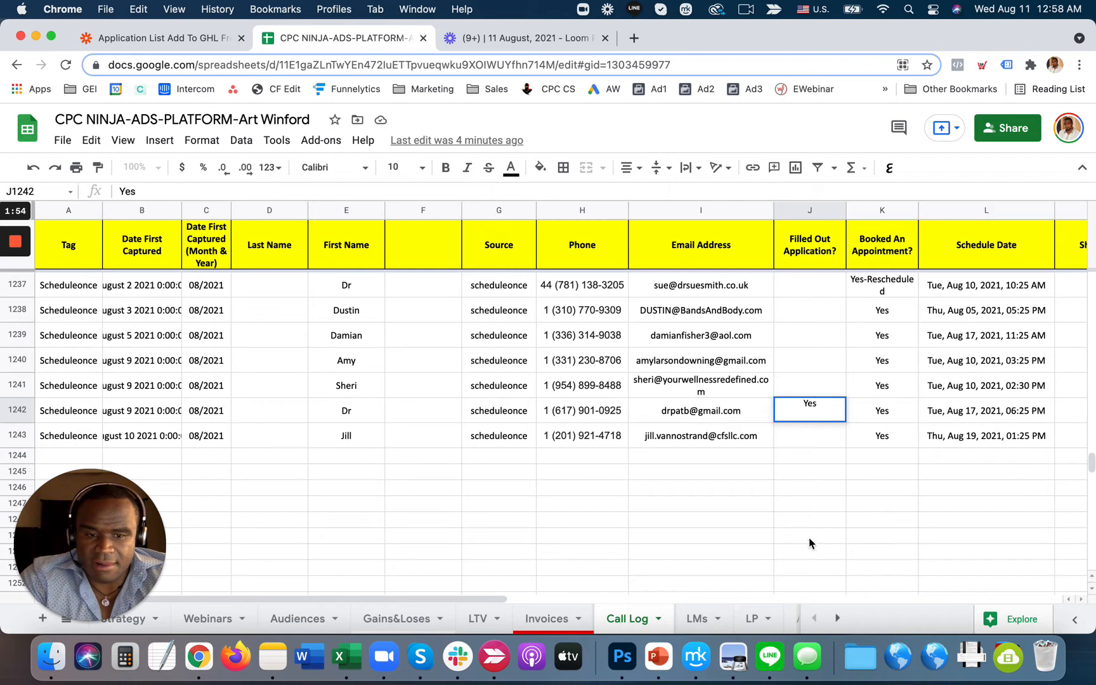
pyautogui.click(810, 539)
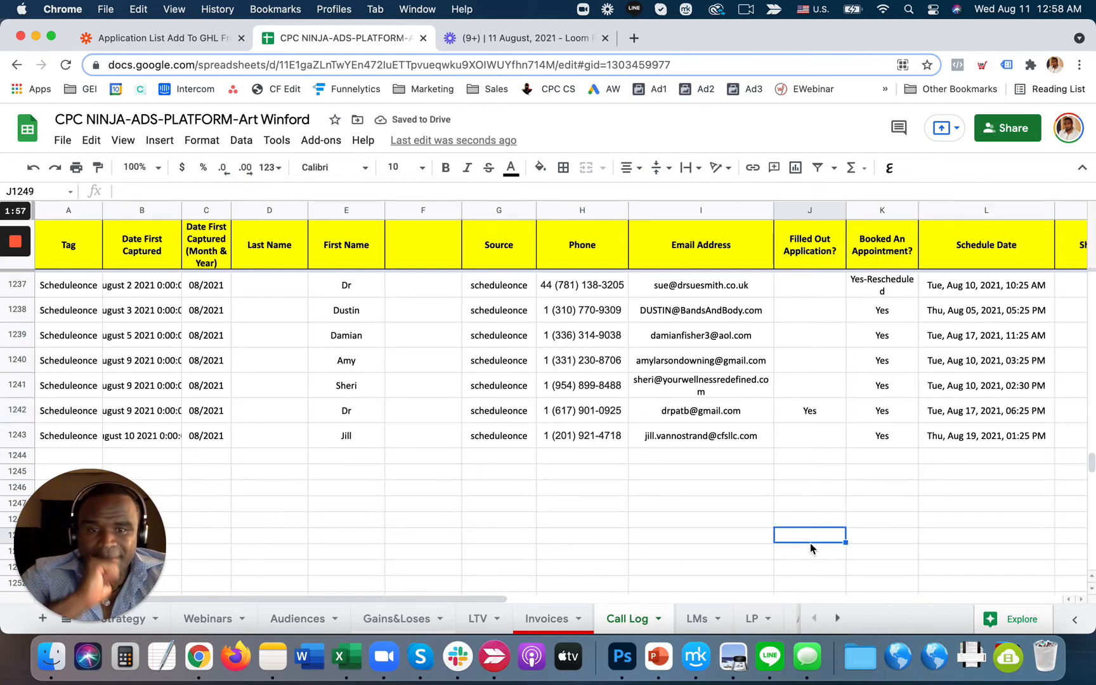
pyautogui.click(513, 39)
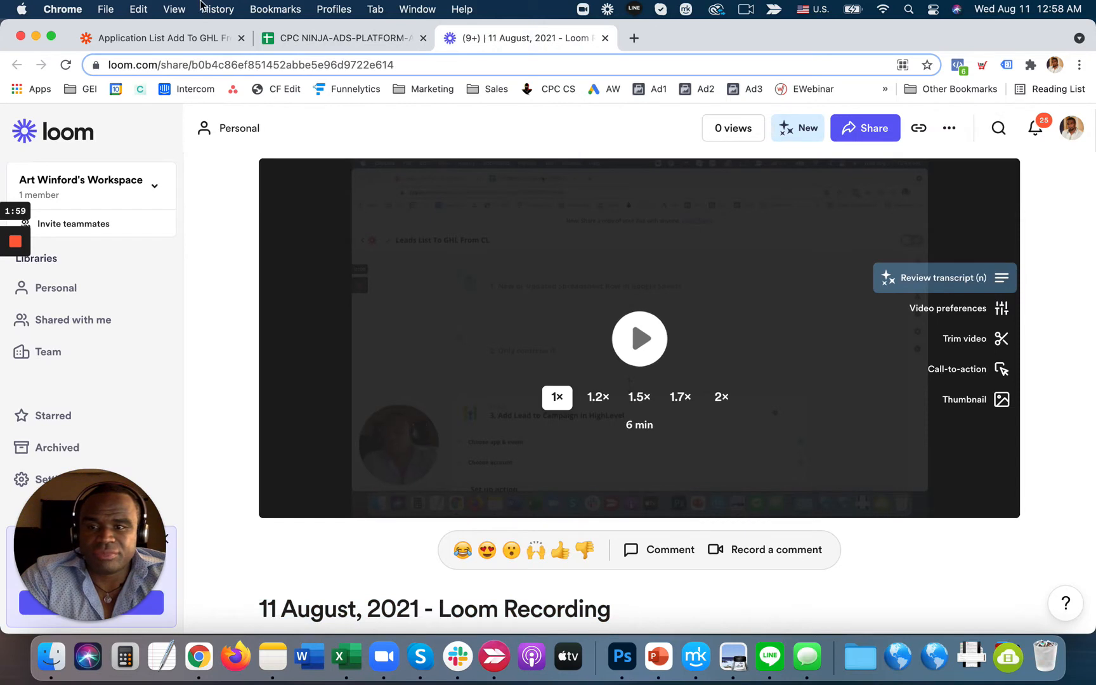
pyautogui.click(197, 40)
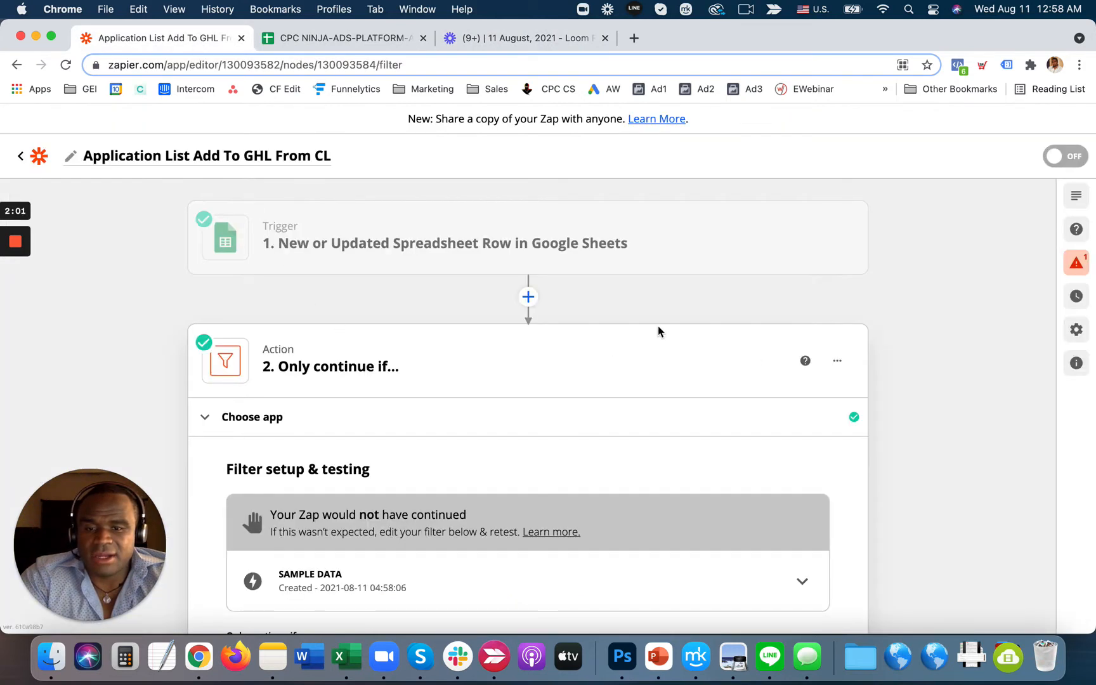
pyautogui.click(485, 241)
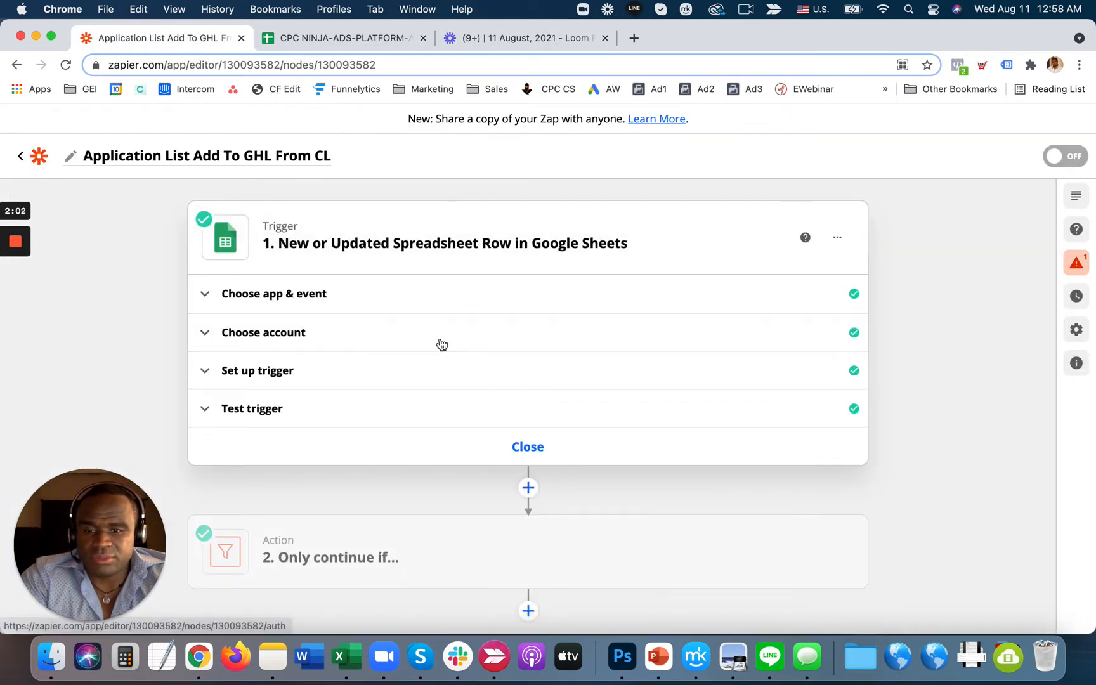
# - Load more trigger sample rows so Spreadsheet Row D appears, keeping Row A selected
pyautogui.click(372, 408)
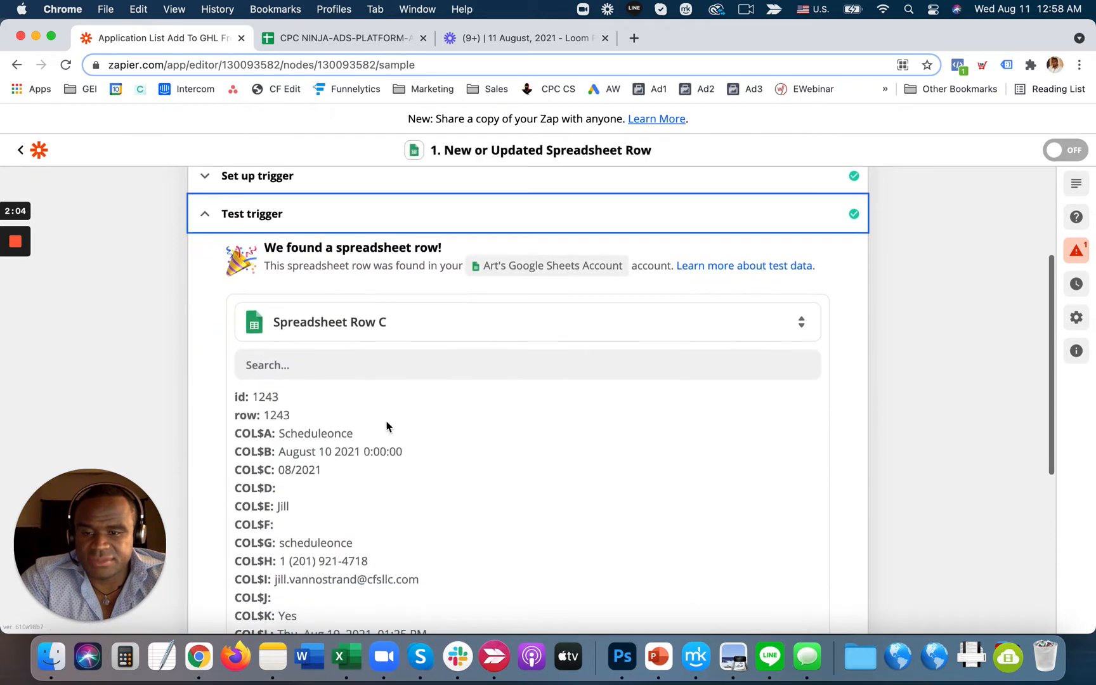
pyautogui.click(384, 323)
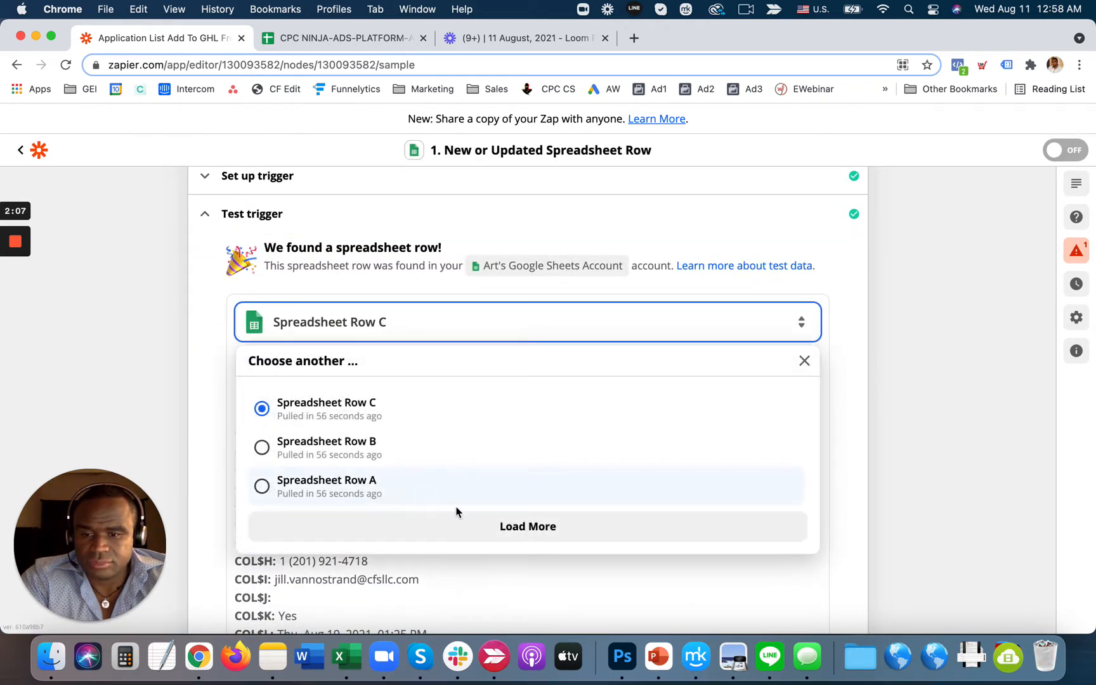
pyautogui.click(509, 525)
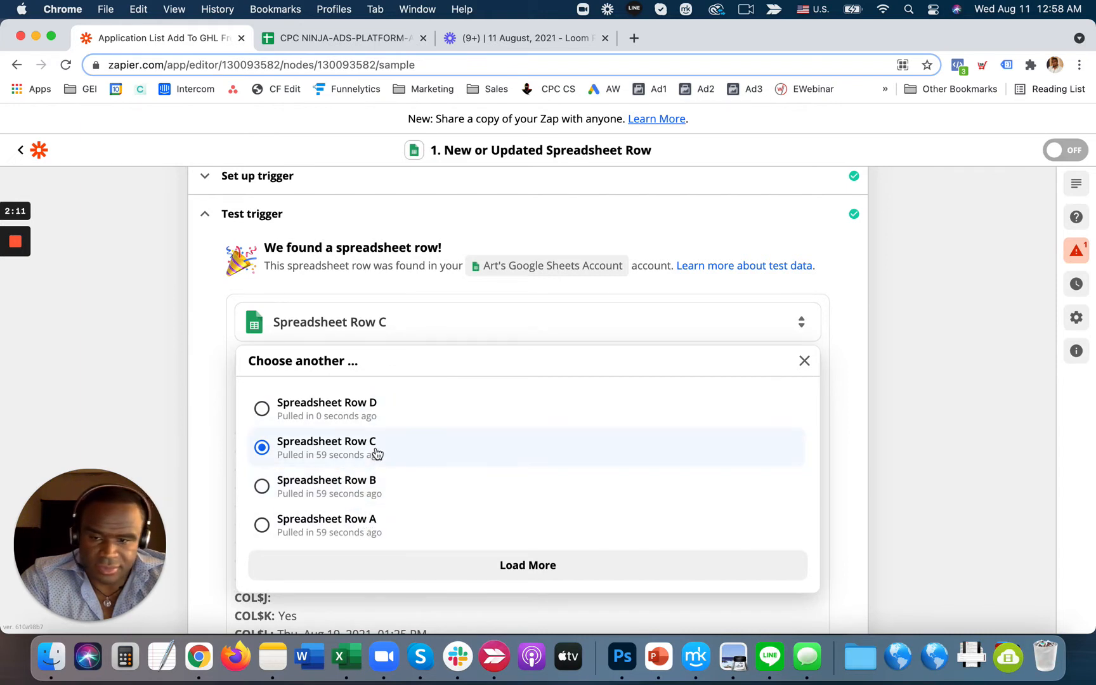
pyautogui.click(375, 524)
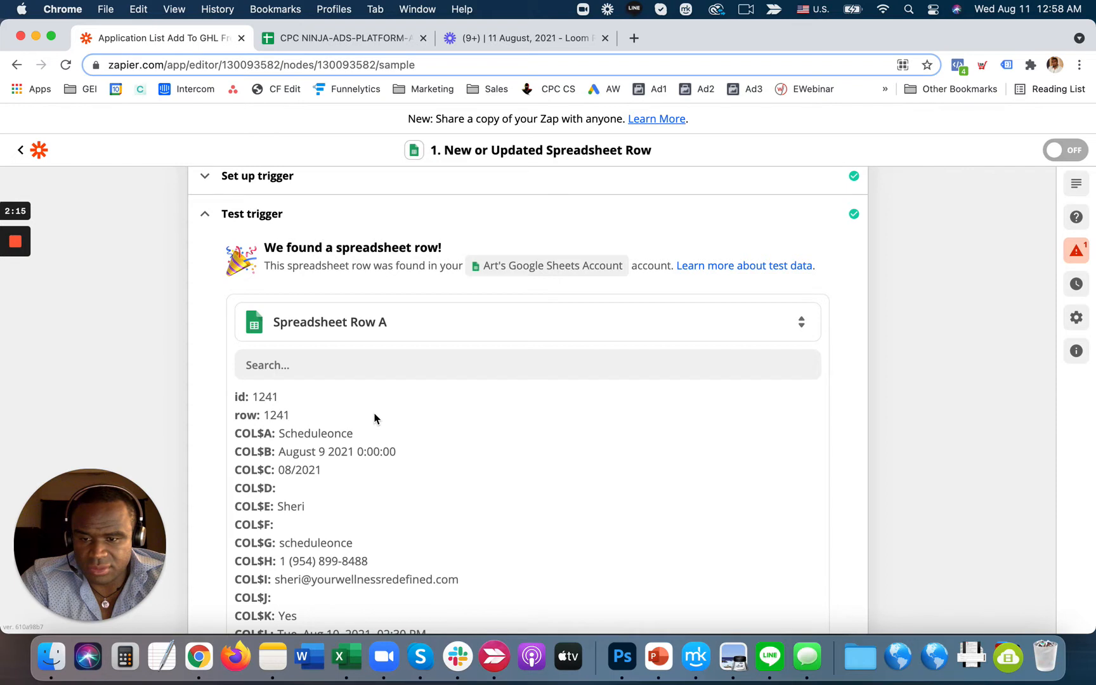
pyautogui.click(383, 323)
pyautogui.click(382, 323)
pyautogui.click(383, 323)
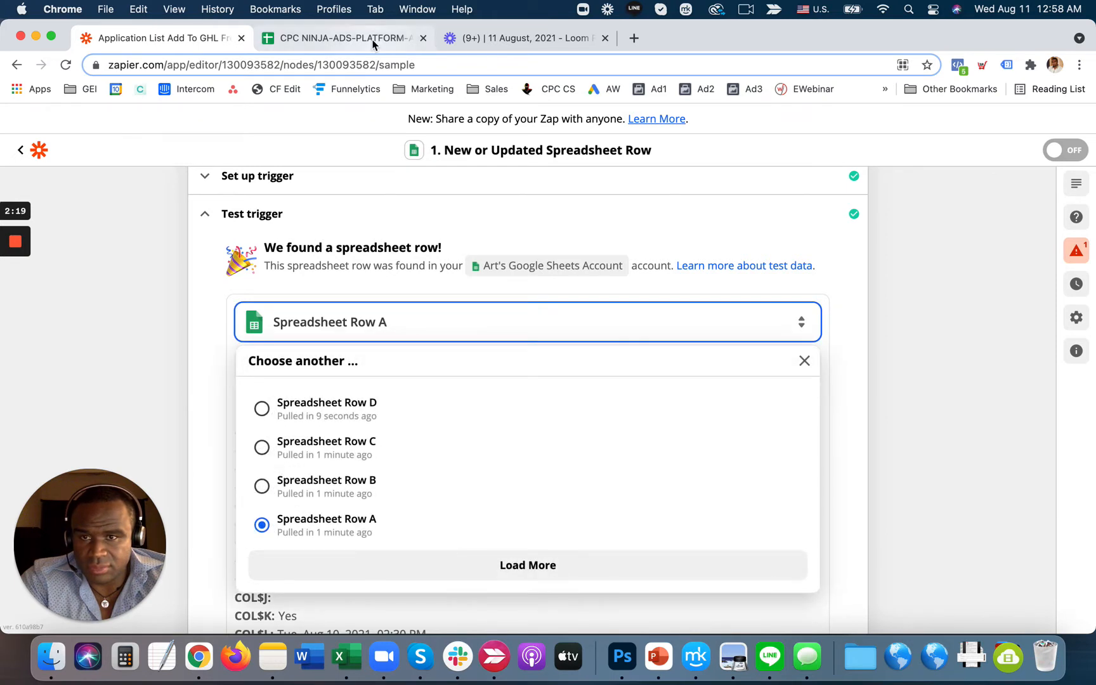
pyautogui.click(374, 43)
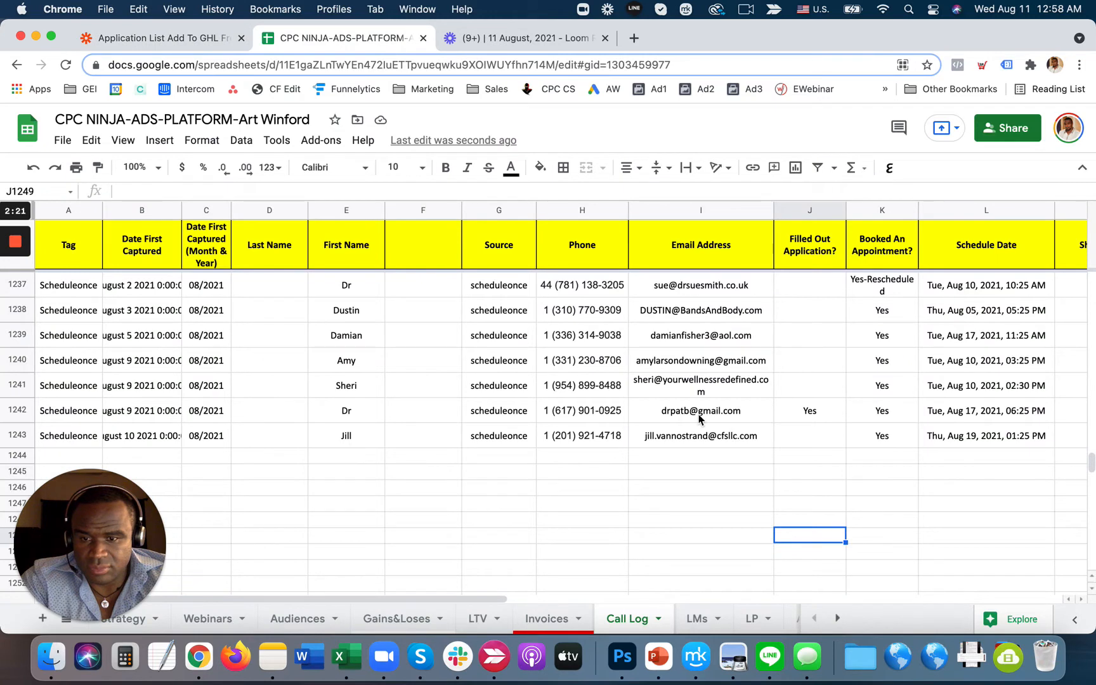
# - Inspect the email in spreadsheet row 1242, then return to the Zap's trigger test
pyautogui.moveTo(700, 419)
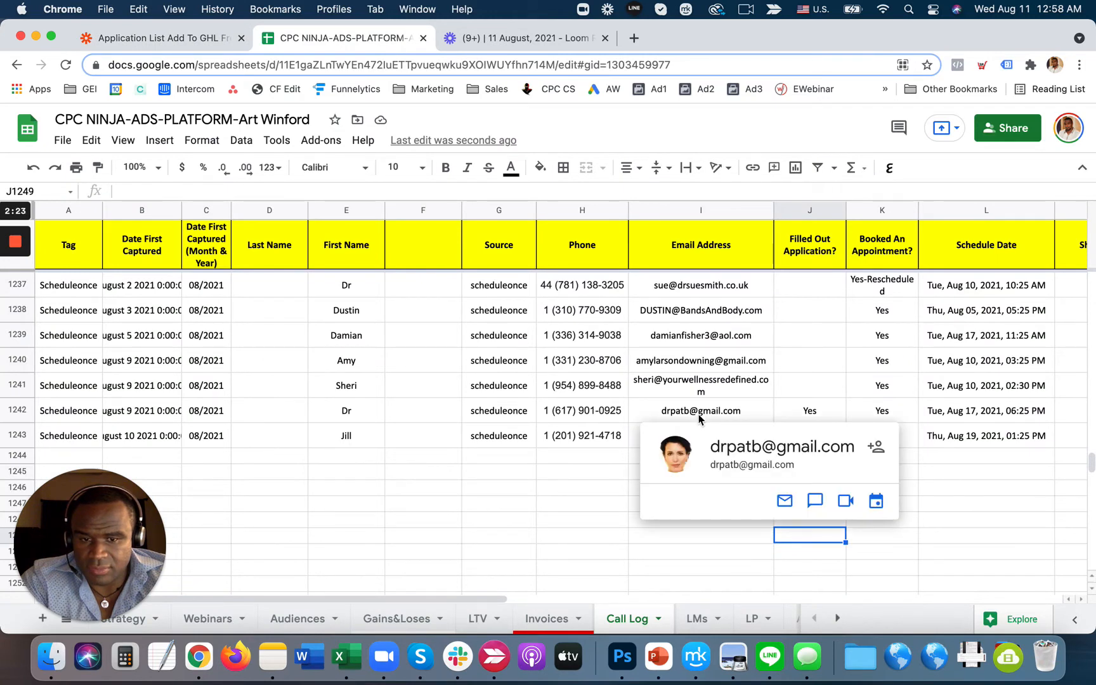
pyautogui.click(700, 415)
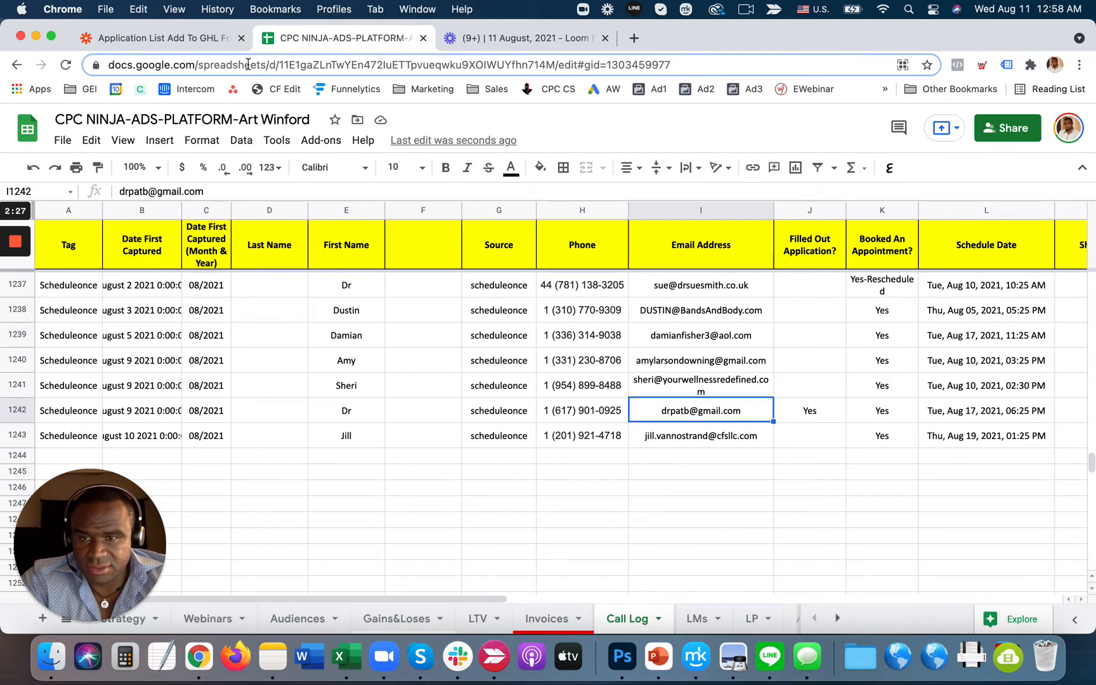
pyautogui.click(173, 39)
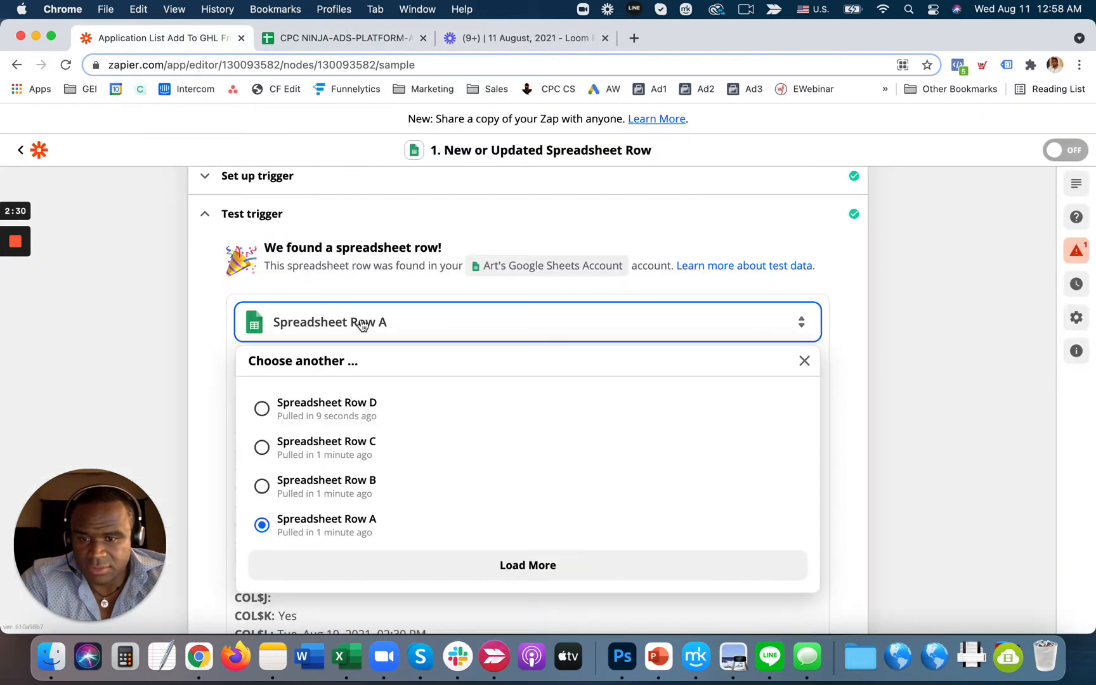
# - Use Spreadsheet Row D as the trigger sample and re-enter 'Yes' as the filter value
pyautogui.click(348, 414)
pyautogui.scroll(-5, 369, 433)
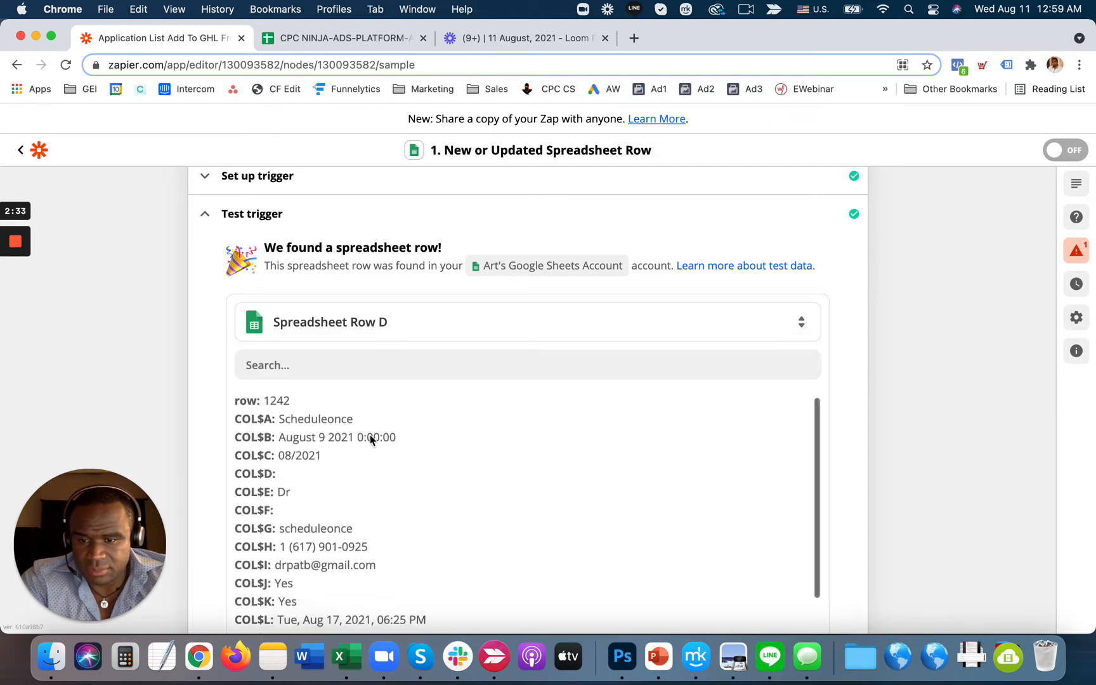
pyautogui.scroll(-5, 790, 451)
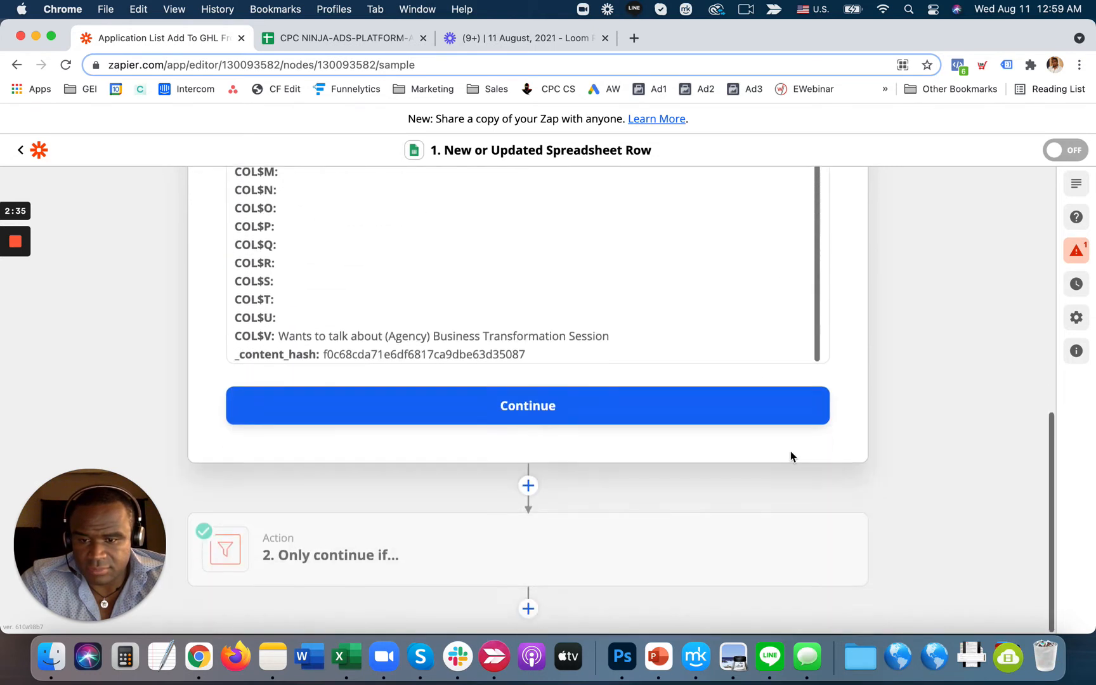
pyautogui.click(568, 406)
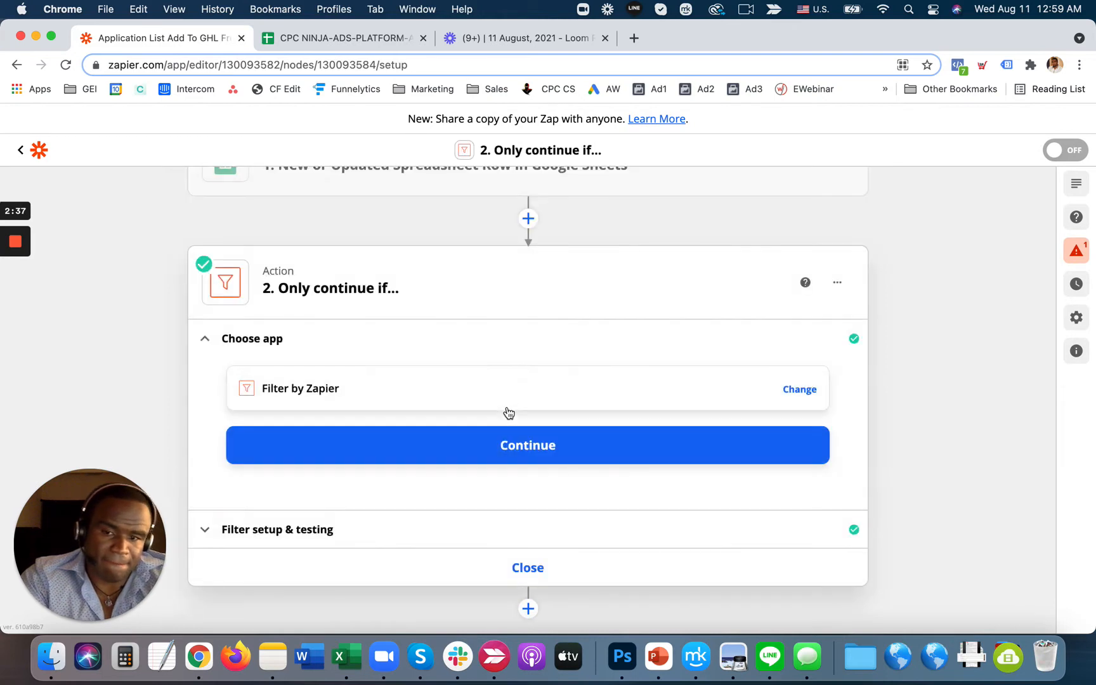
pyautogui.click(494, 447)
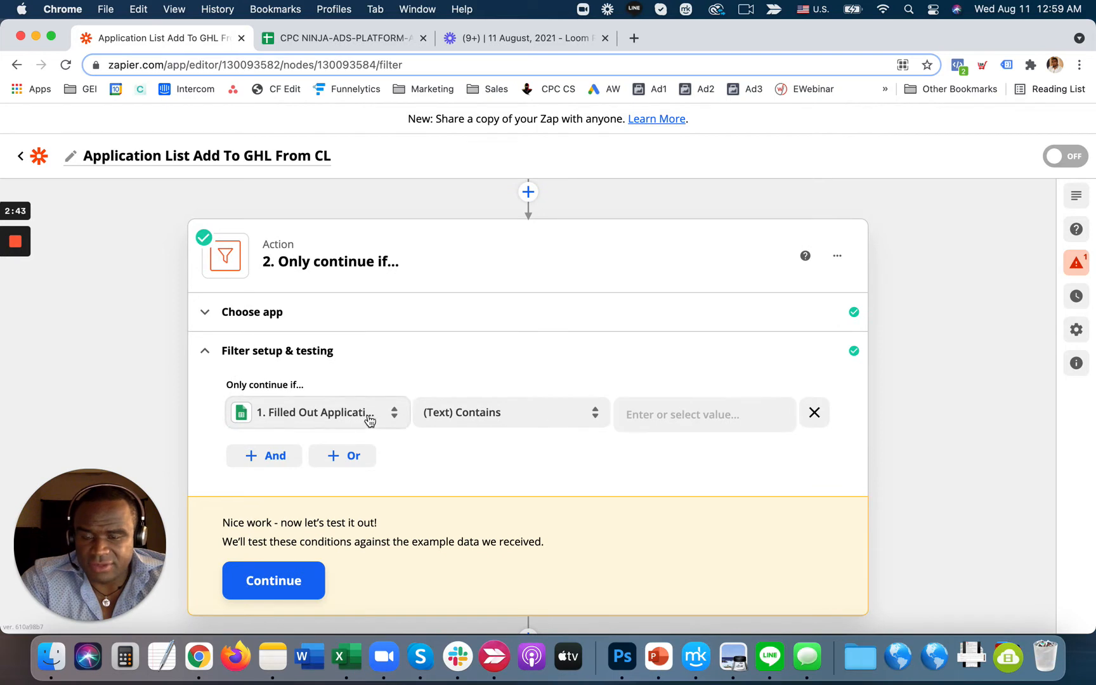
pyautogui.click(660, 420)
pyautogui.write('Yes')
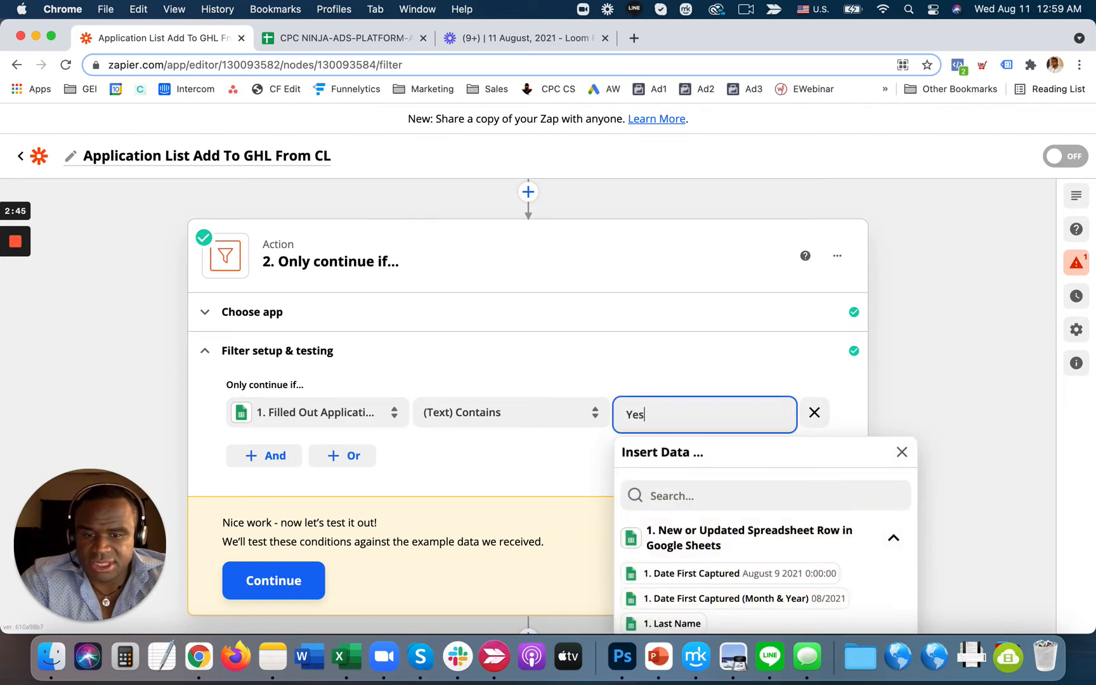
pyautogui.click(531, 483)
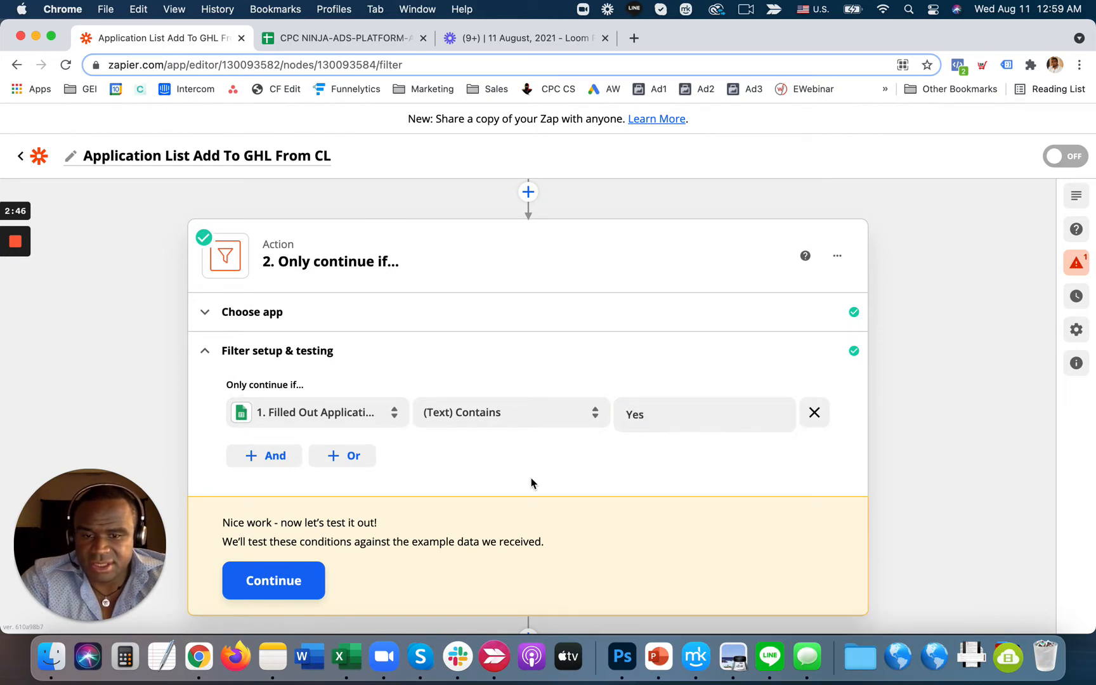
# - Confirm Yes in J1242, retest the filter so it continues, and add a step after it
pyautogui.click(372, 36)
pyautogui.click(804, 412)
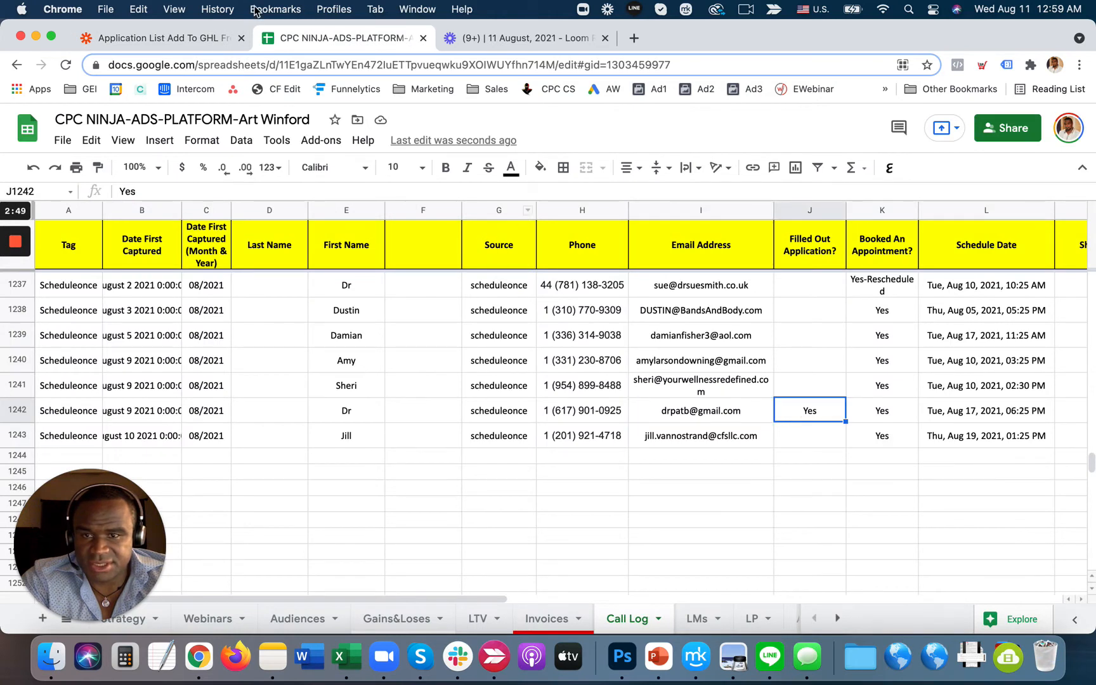
pyautogui.click(231, 36)
pyautogui.click(272, 583)
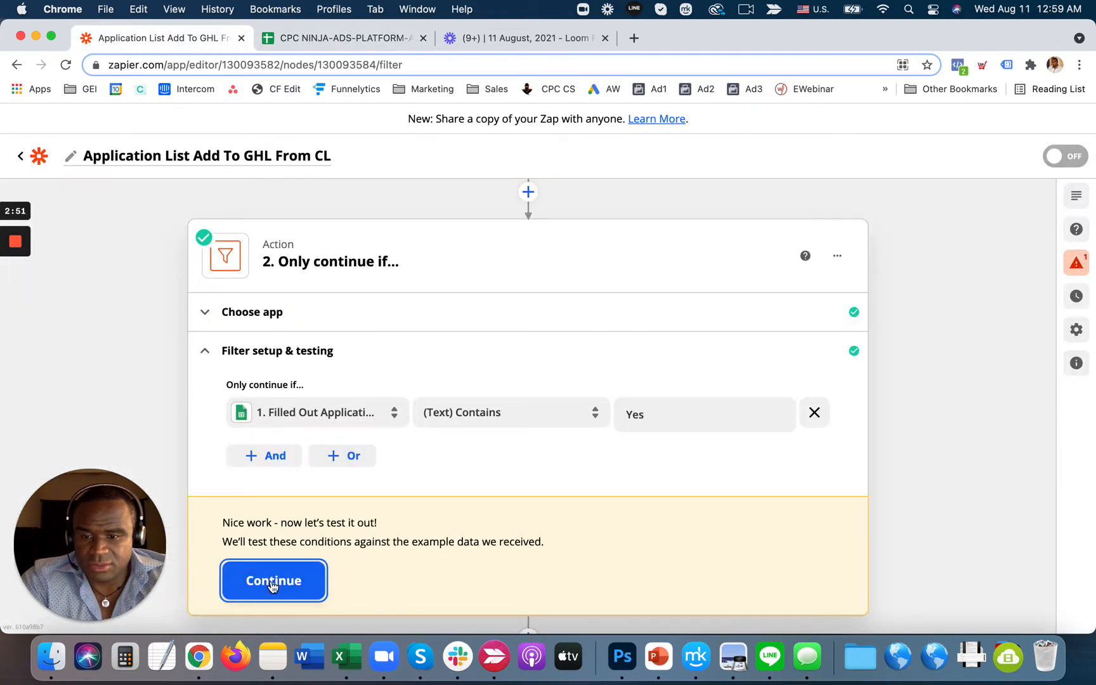
pyautogui.scroll(-2, 867, 403)
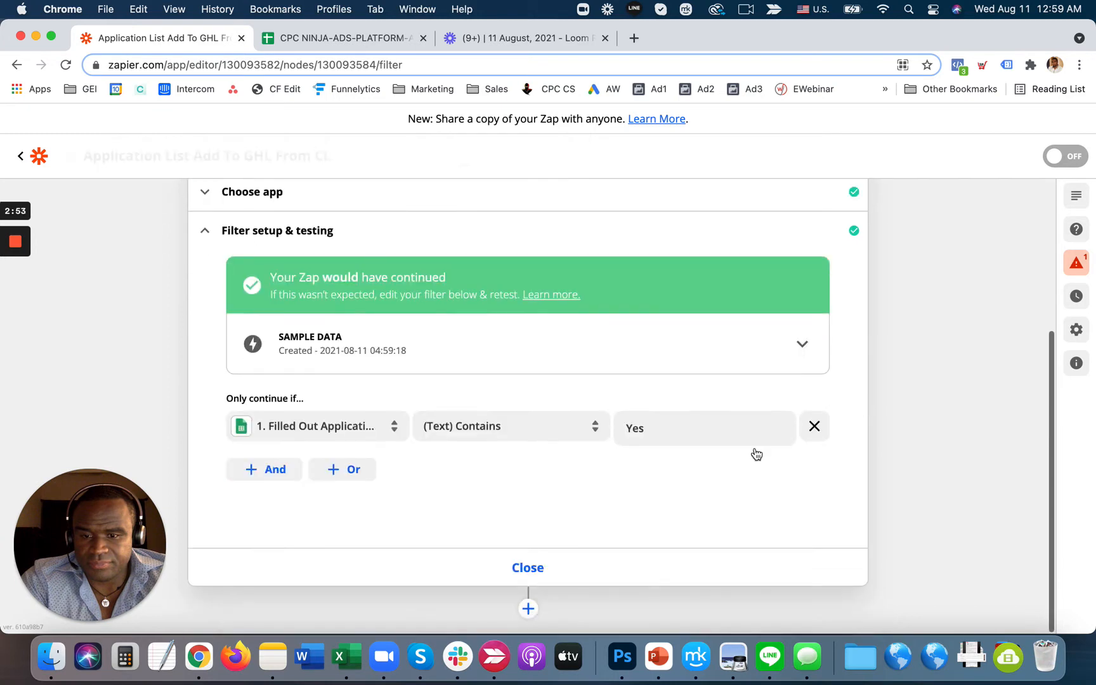
pyautogui.click(527, 568)
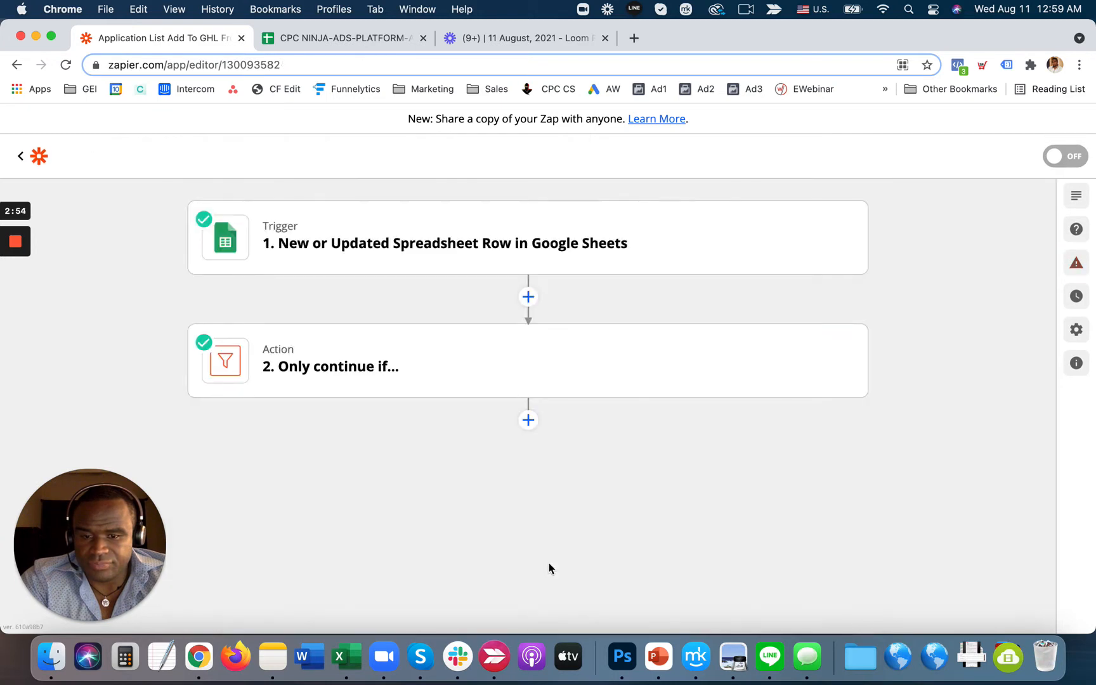
pyautogui.click(528, 419)
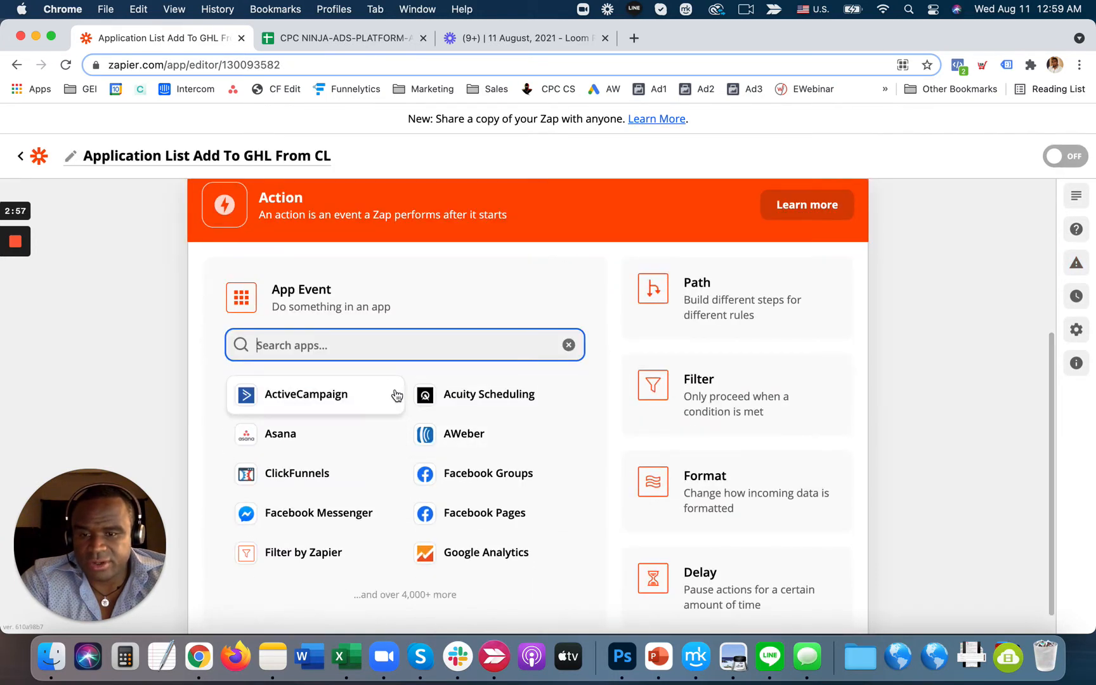
# - Return to the 'Only continue if...' filter step and expand its condition setup
pyautogui.scroll(4, 418, 335)
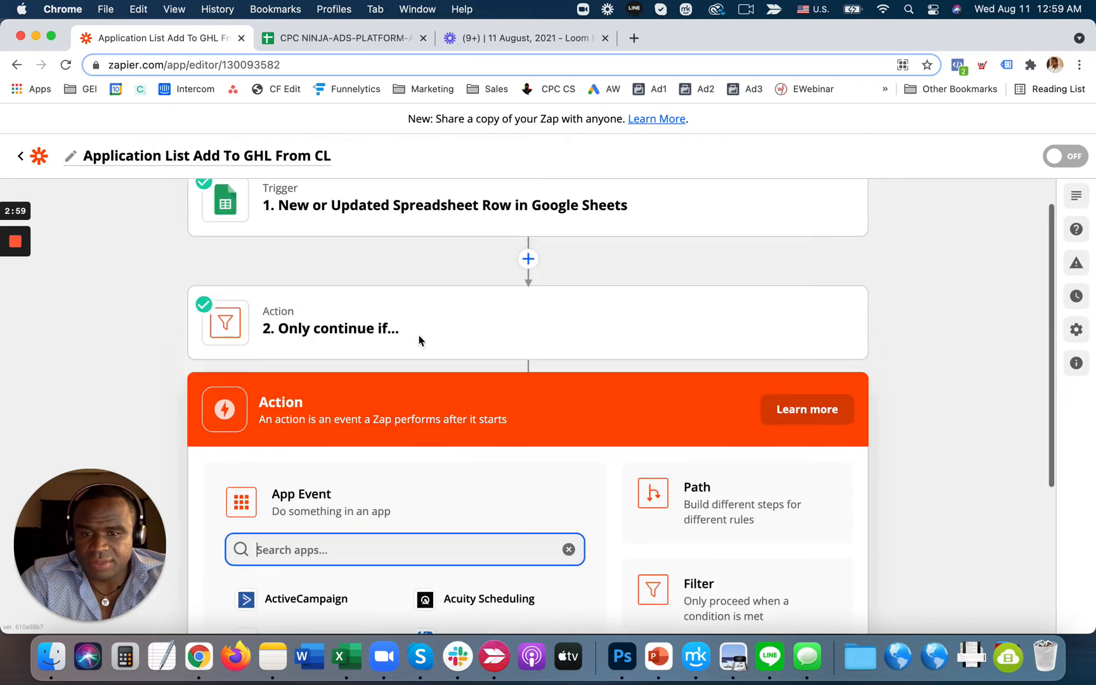
pyautogui.click(442, 335)
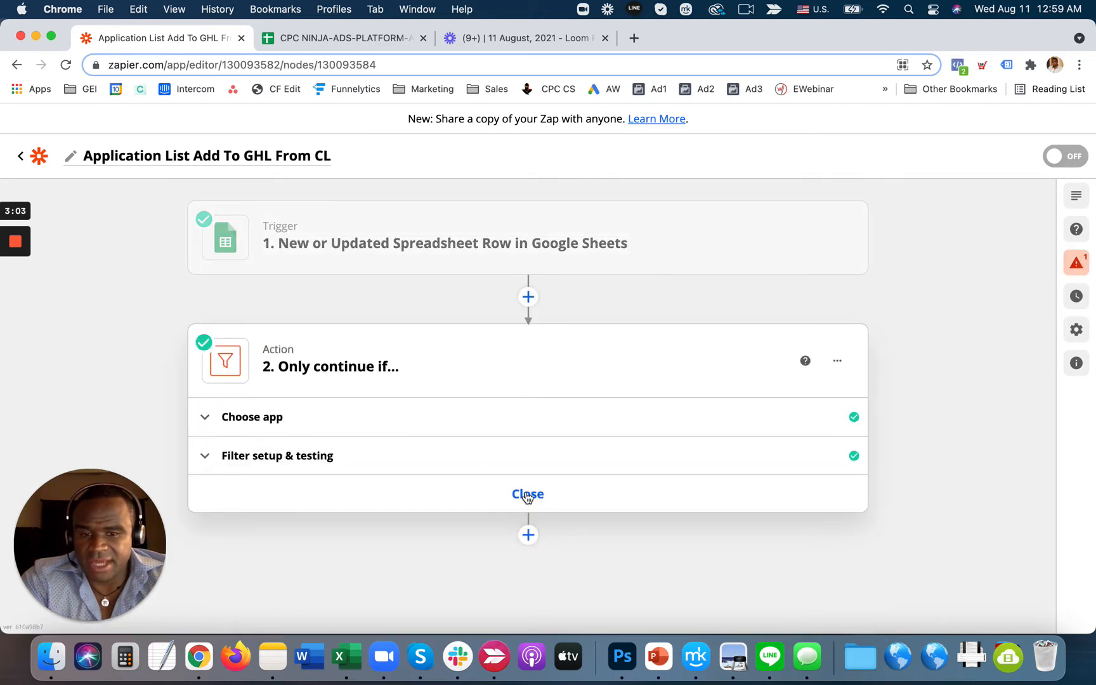
pyautogui.click(366, 460)
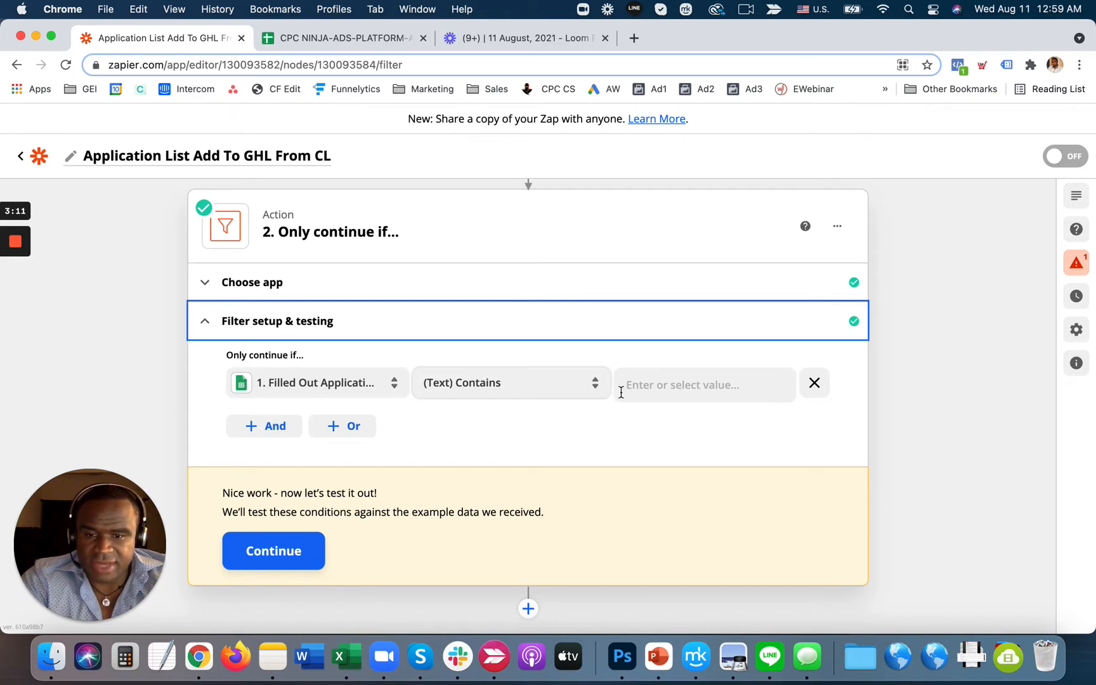
# - Add an AND filter condition: Booked An Appointment? Does not exist
pyautogui.click(277, 426)
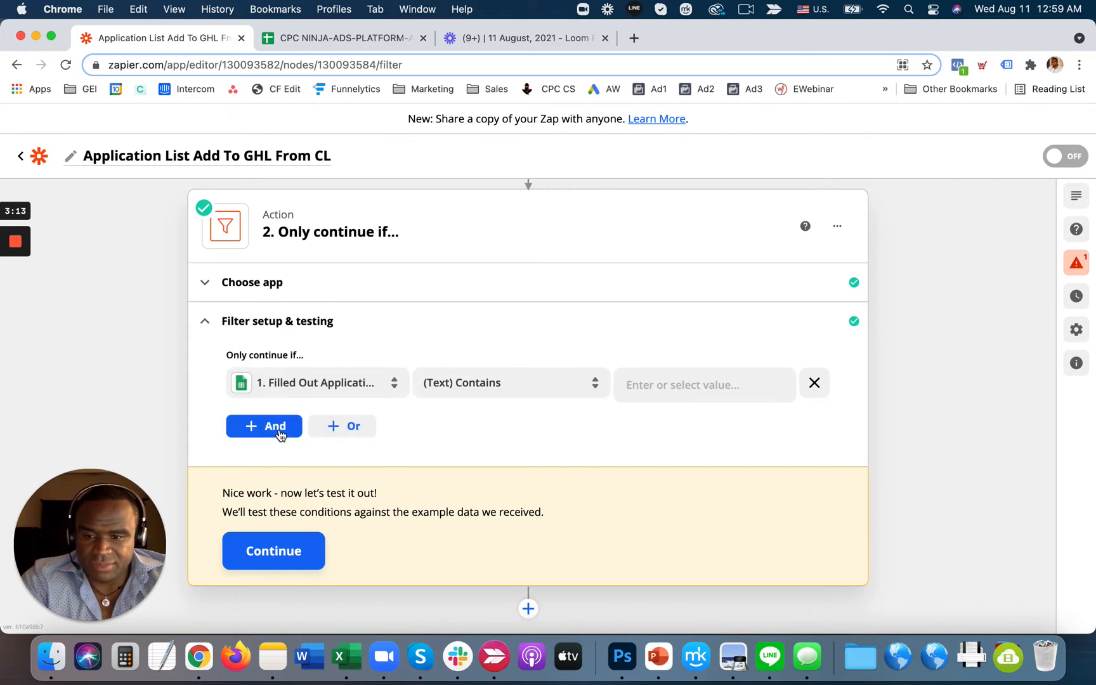
pyautogui.click(317, 464)
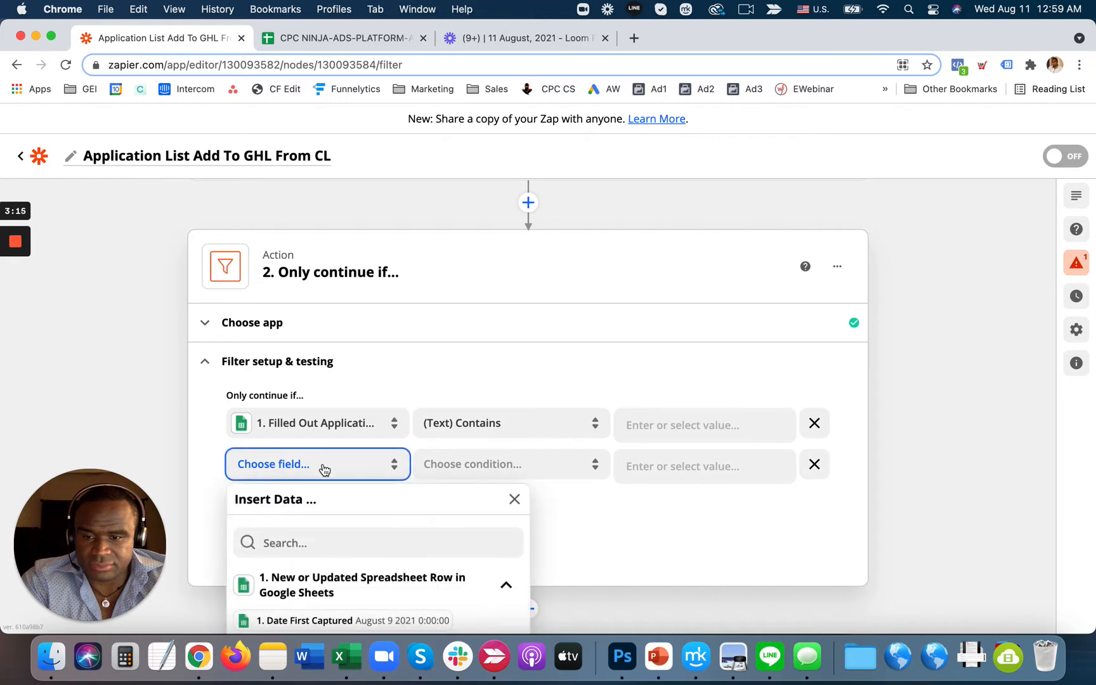
pyautogui.scroll(-3, 179, 406)
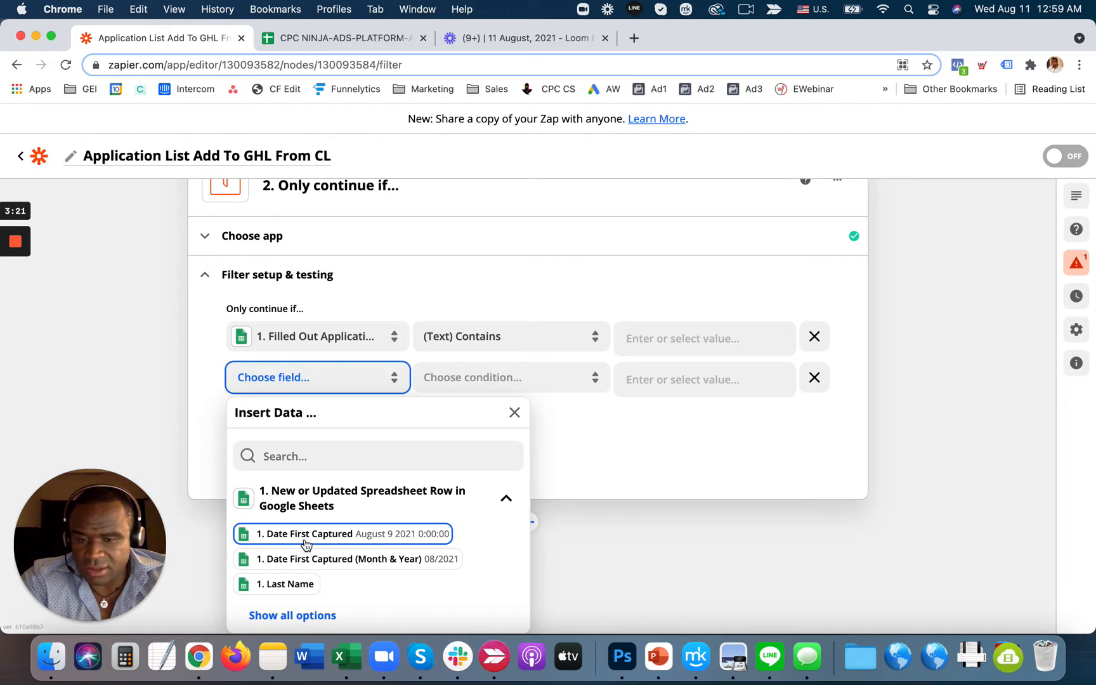
pyautogui.click(298, 615)
pyautogui.scroll(-5, 334, 546)
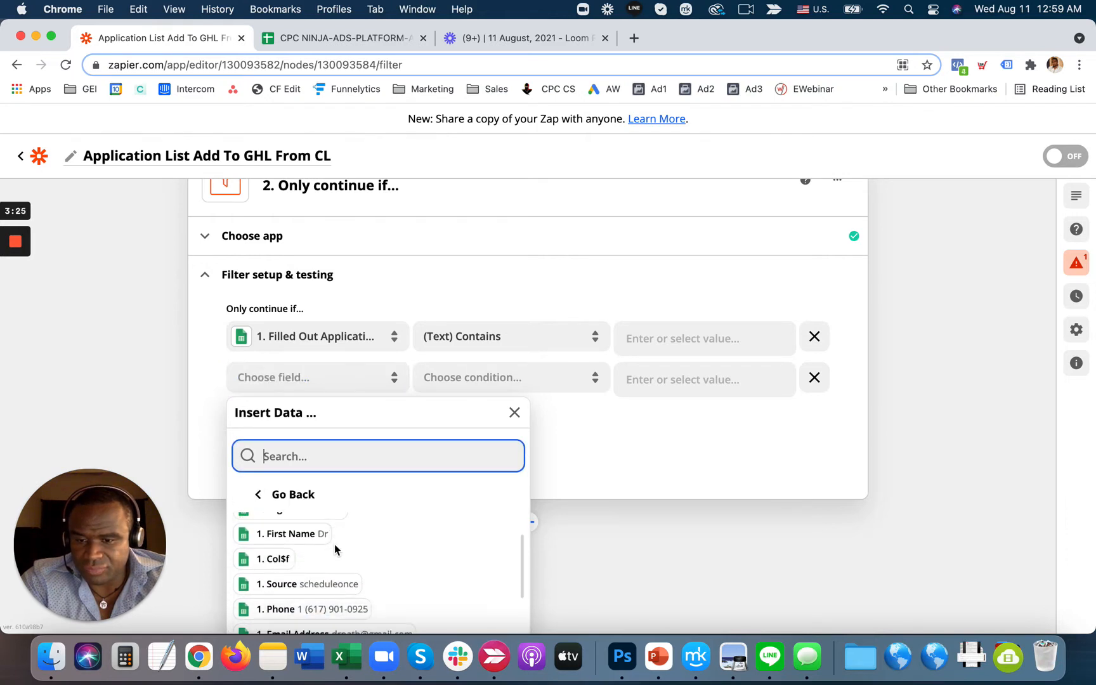
pyautogui.scroll(-4, 335, 549)
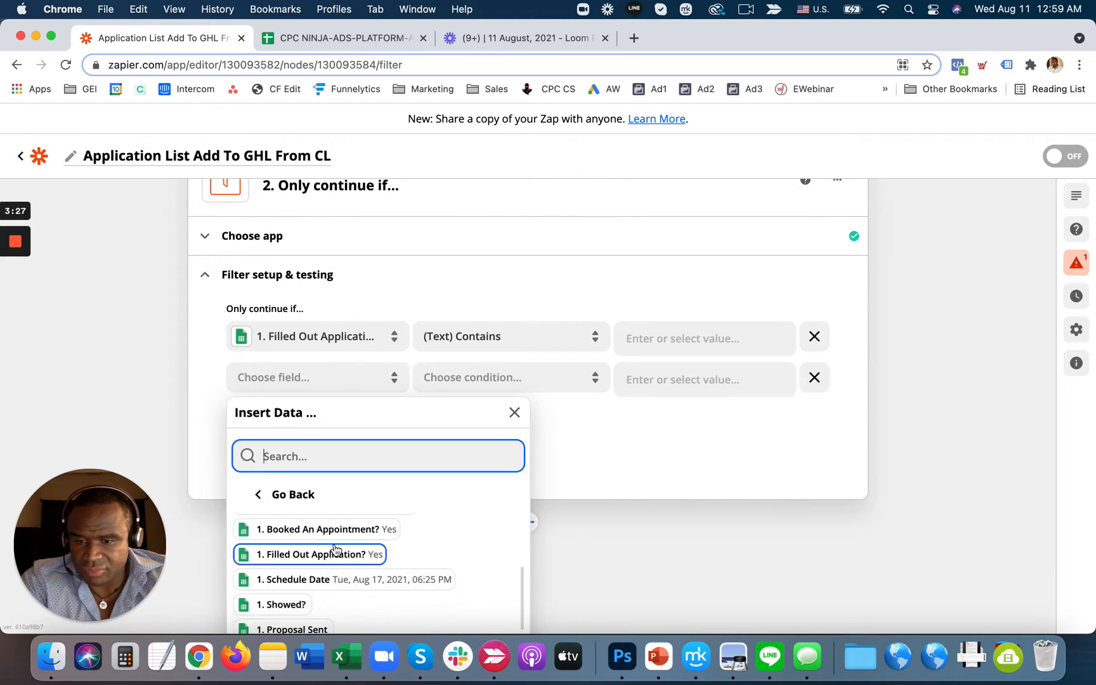
pyautogui.click(338, 536)
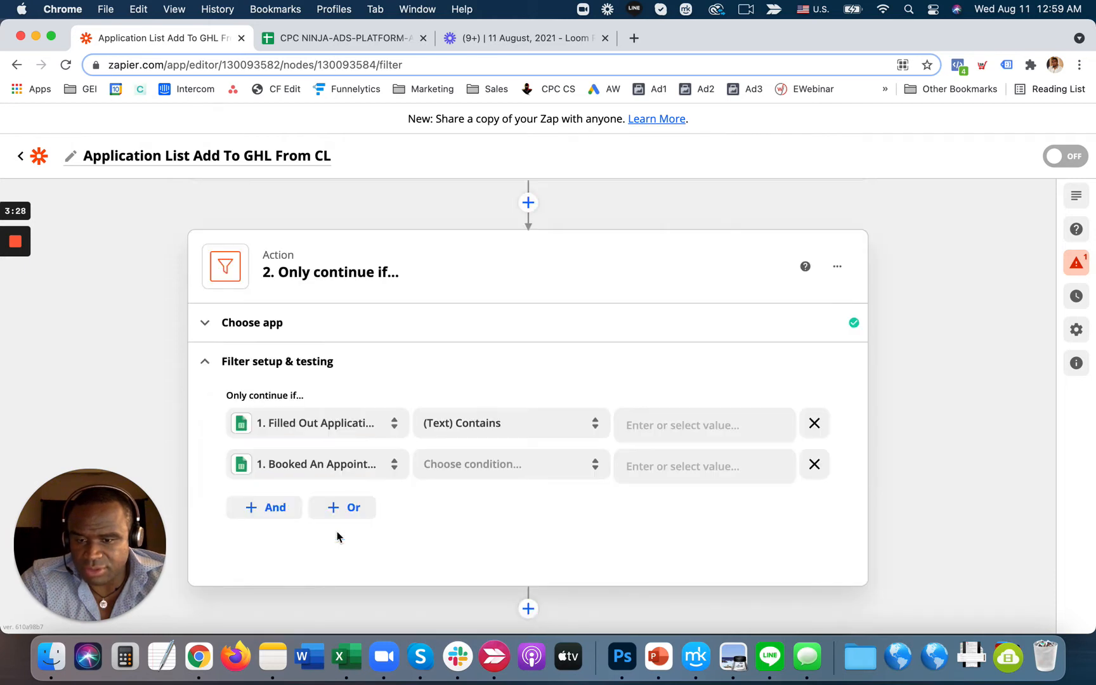
pyautogui.click(506, 470)
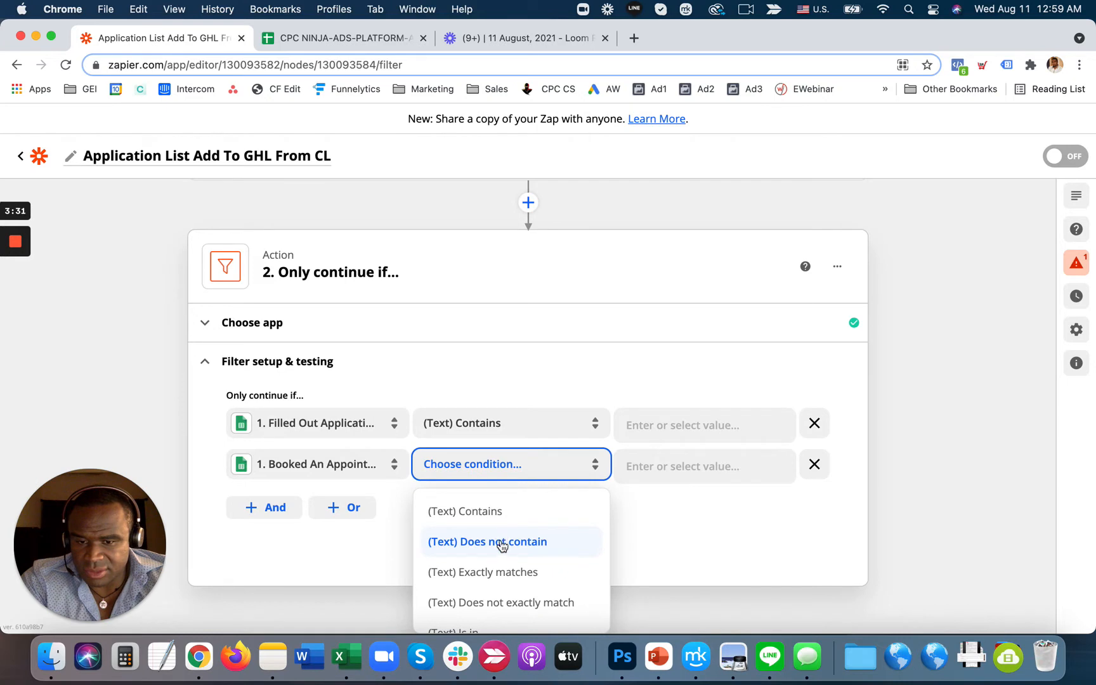
pyautogui.scroll(-15, 502, 560)
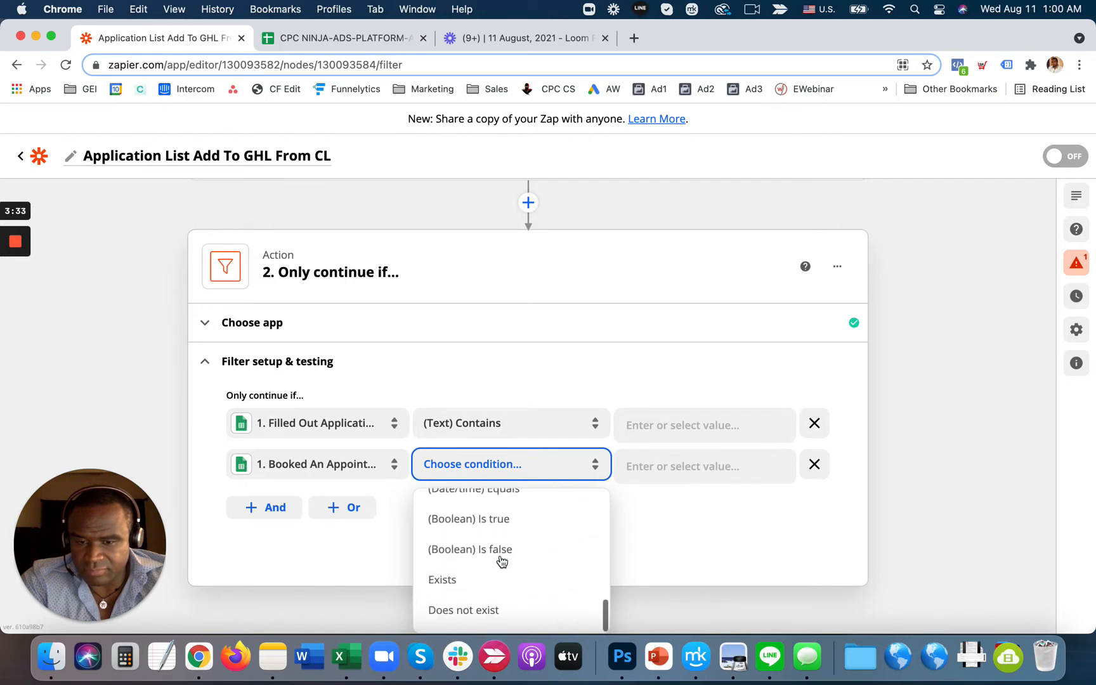
pyautogui.click(480, 607)
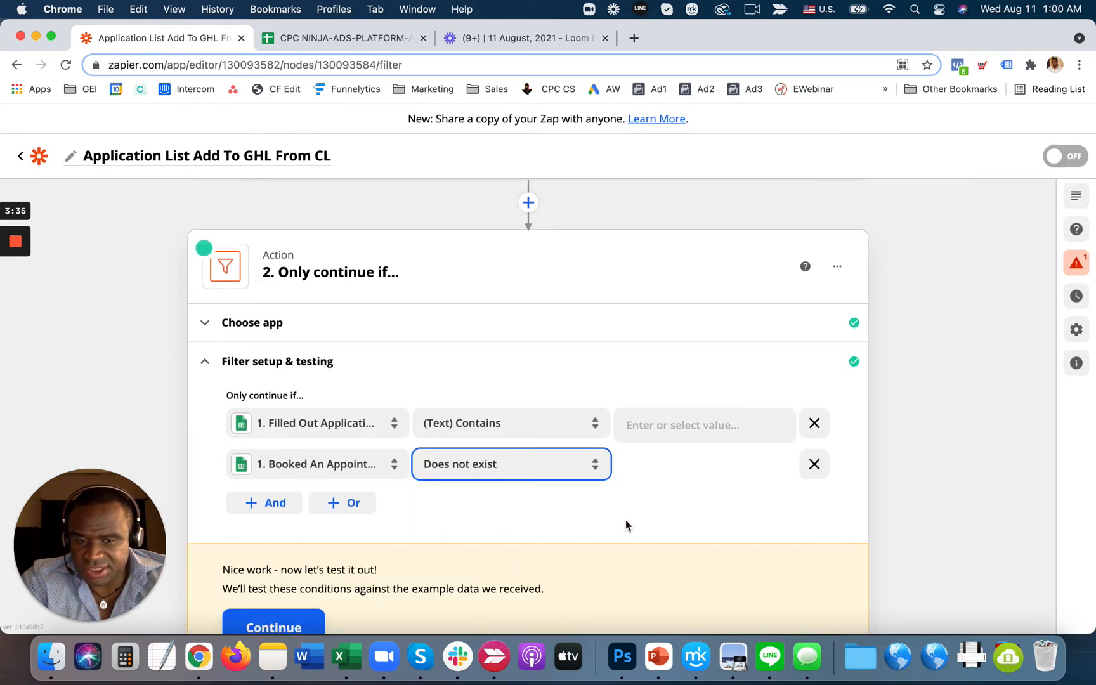
# - Select row 1242's Booked An Appointment? cell (K1242) and test the filter; it would not continue
pyautogui.click(360, 34)
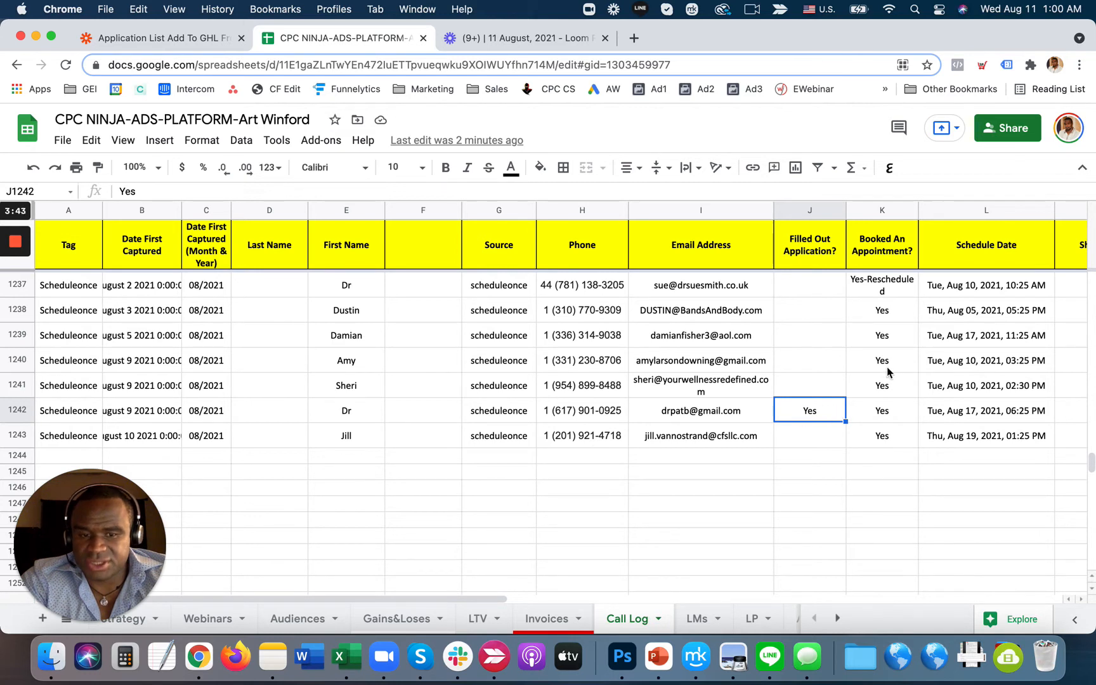
pyautogui.click(885, 416)
pyautogui.click(172, 39)
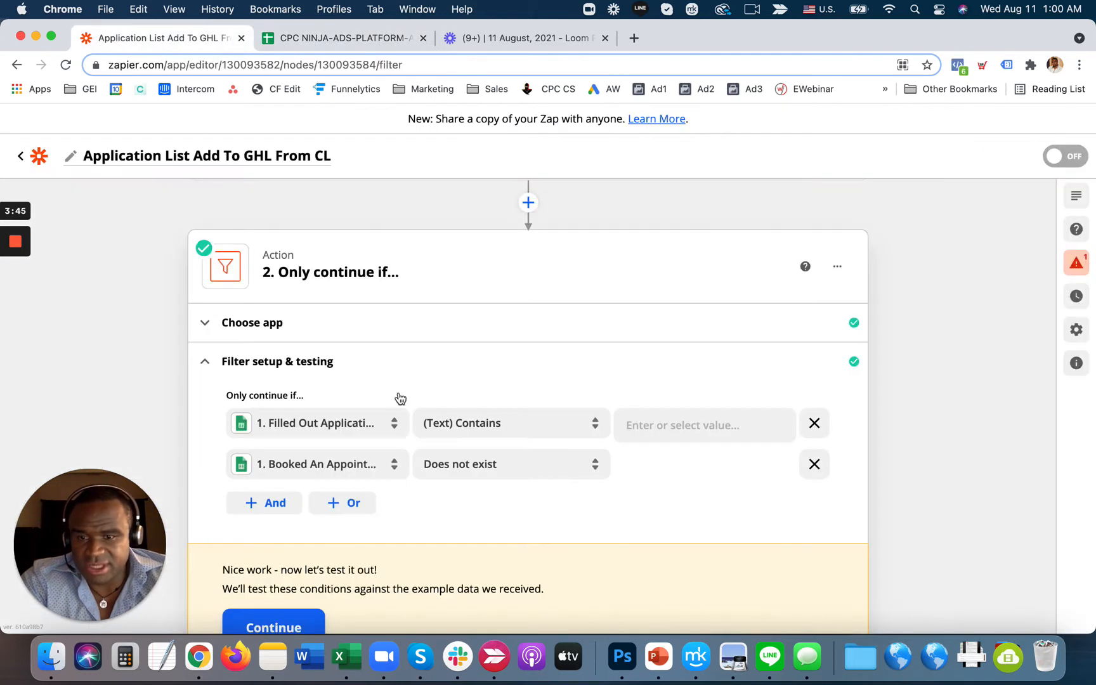
pyautogui.click(292, 549)
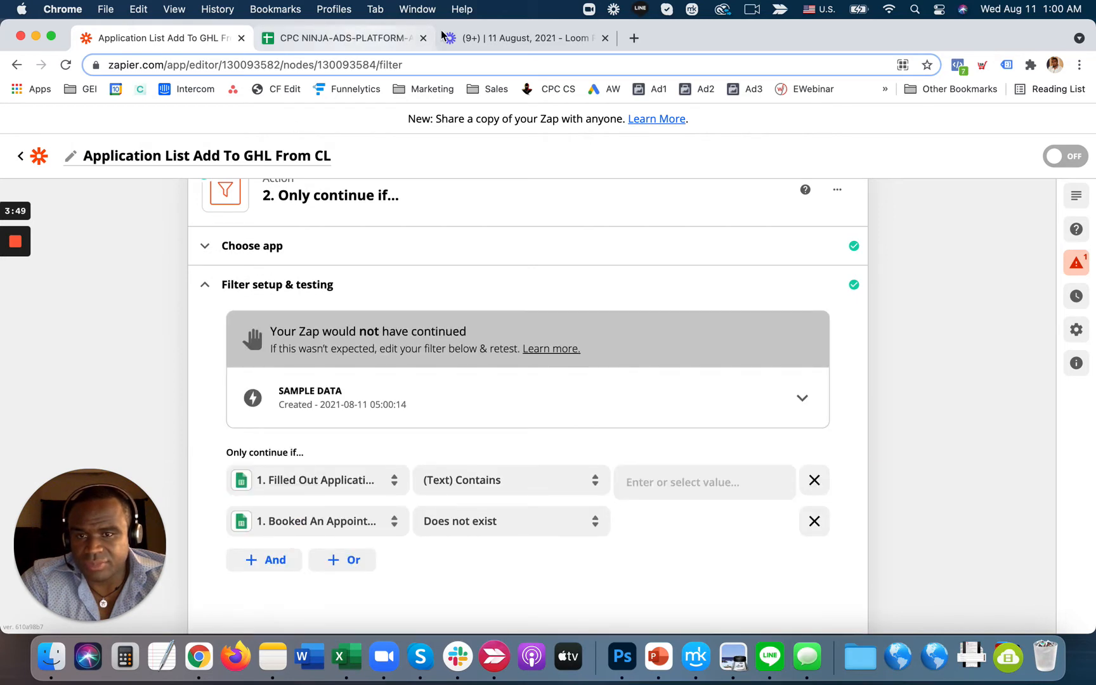
pyautogui.click(391, 37)
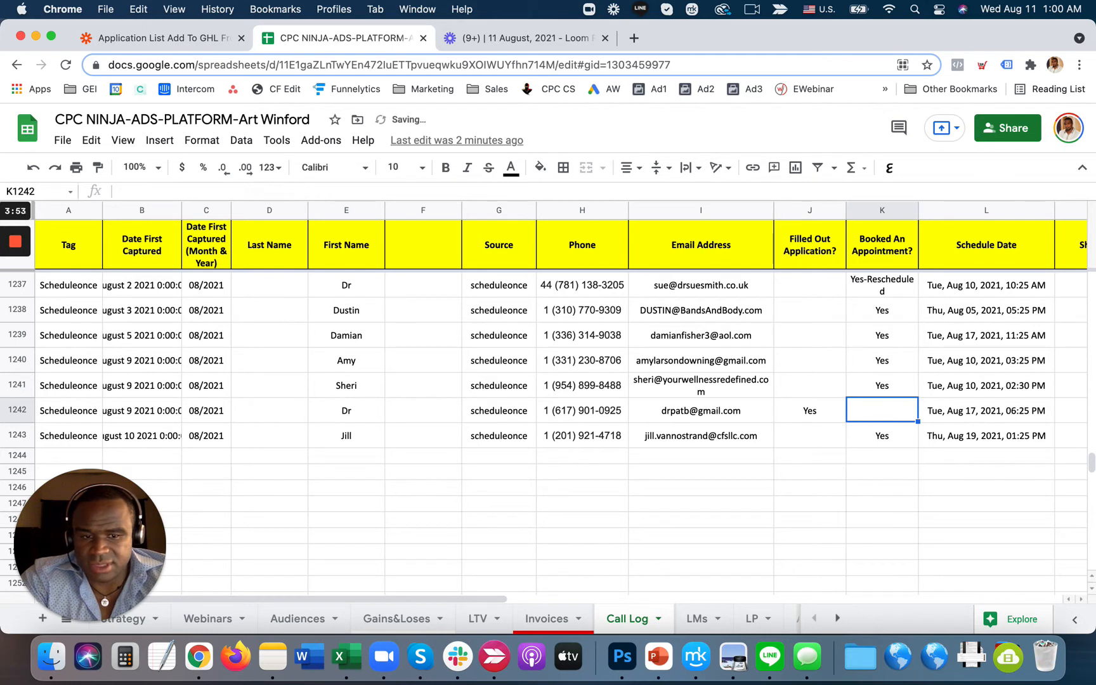
# - Confirm K1242 is empty, check J1242's Filled Out Application? value, and return to the Zapier editor
pyautogui.click(854, 519)
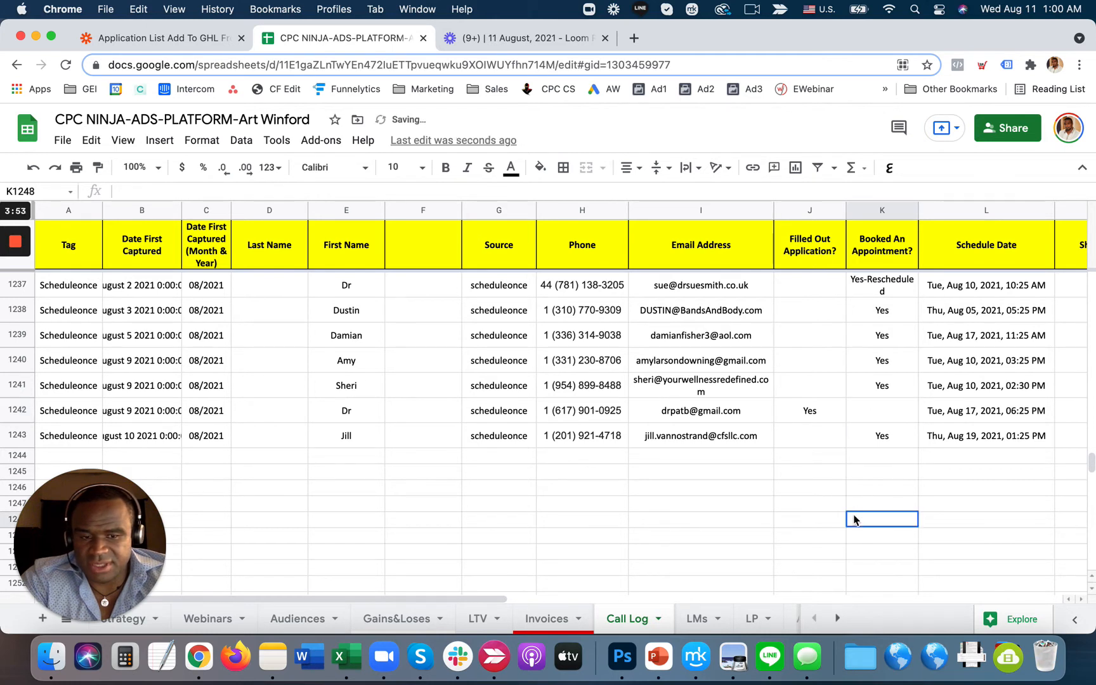
pyautogui.click(885, 413)
pyautogui.click(826, 416)
pyautogui.click(209, 41)
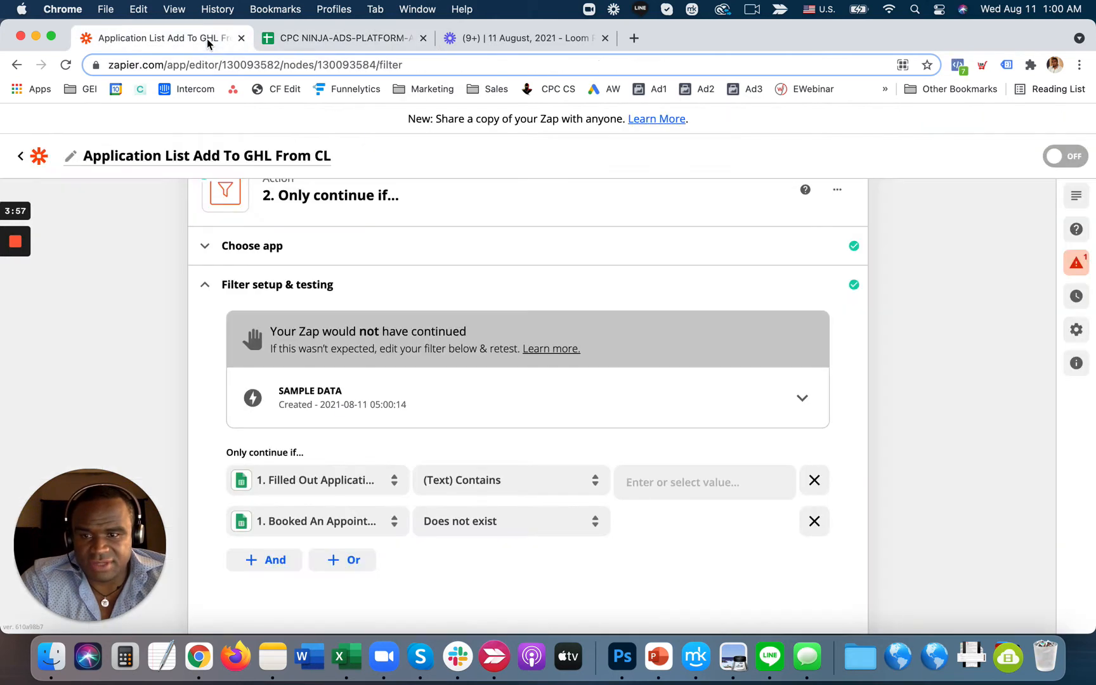
pyautogui.scroll(-3, 499, 403)
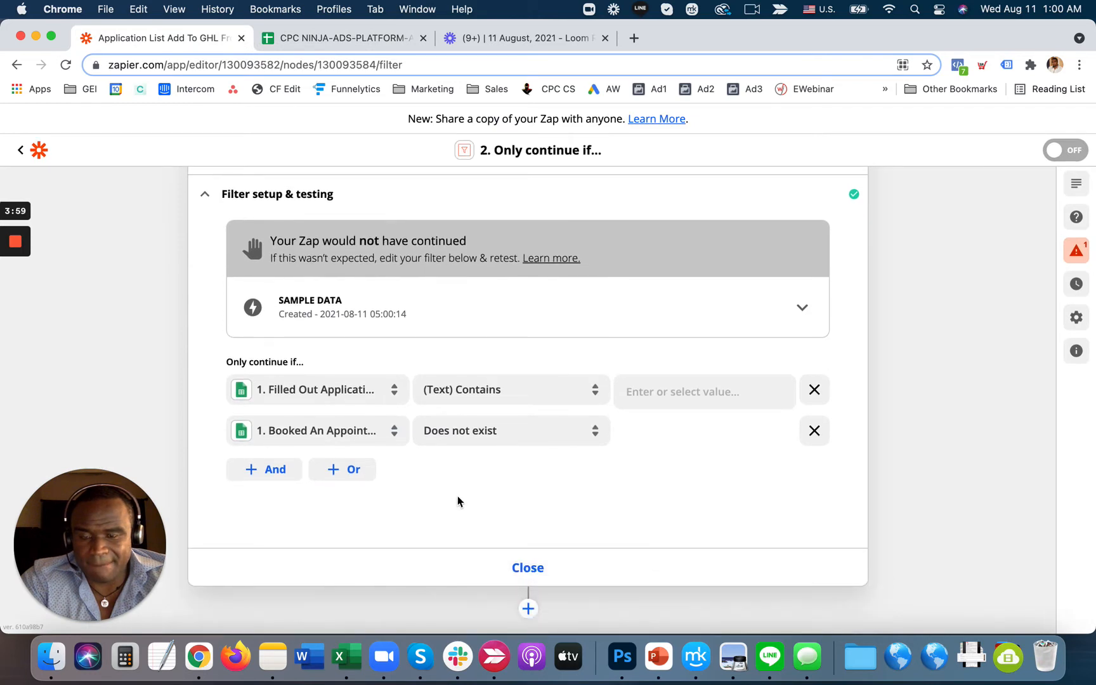
pyautogui.scroll(3, 456, 494)
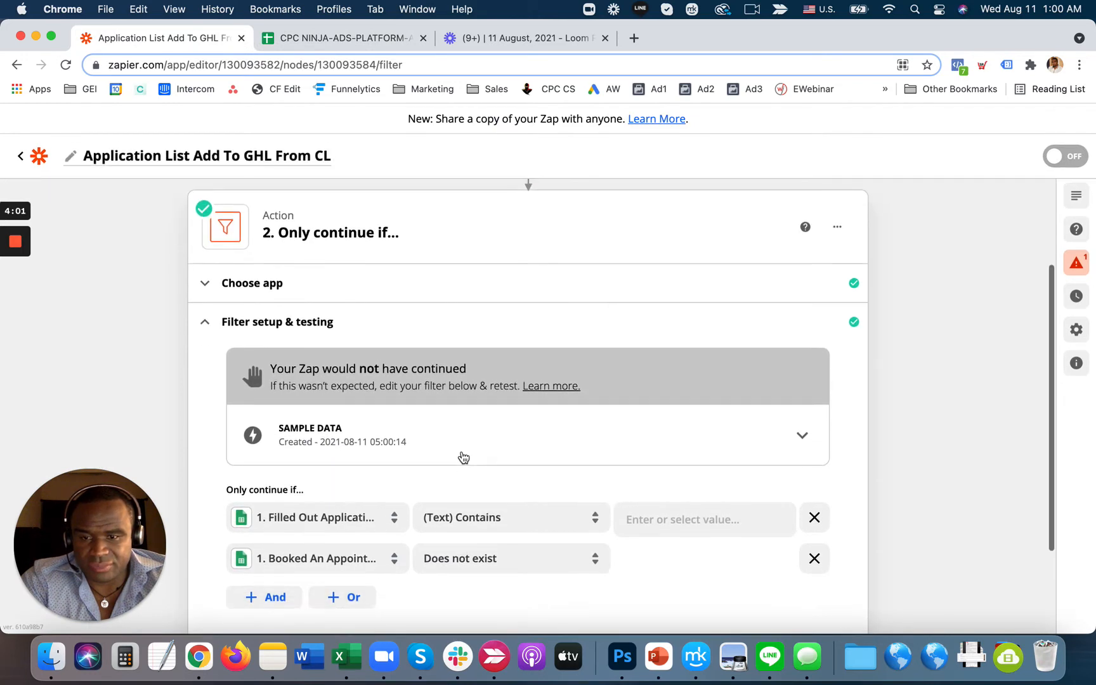
pyautogui.scroll(-2, 426, 367)
# - Open the Sheets trigger's test sample data and continue past the trigger test
pyautogui.scroll(5, 429, 364)
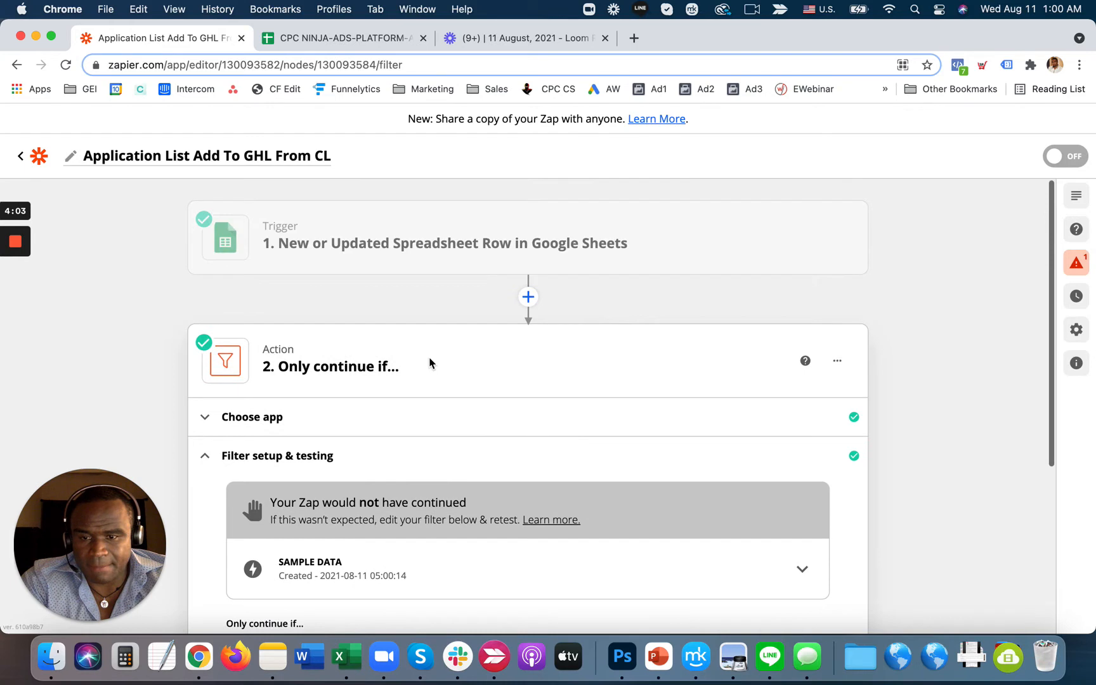
pyautogui.click(388, 246)
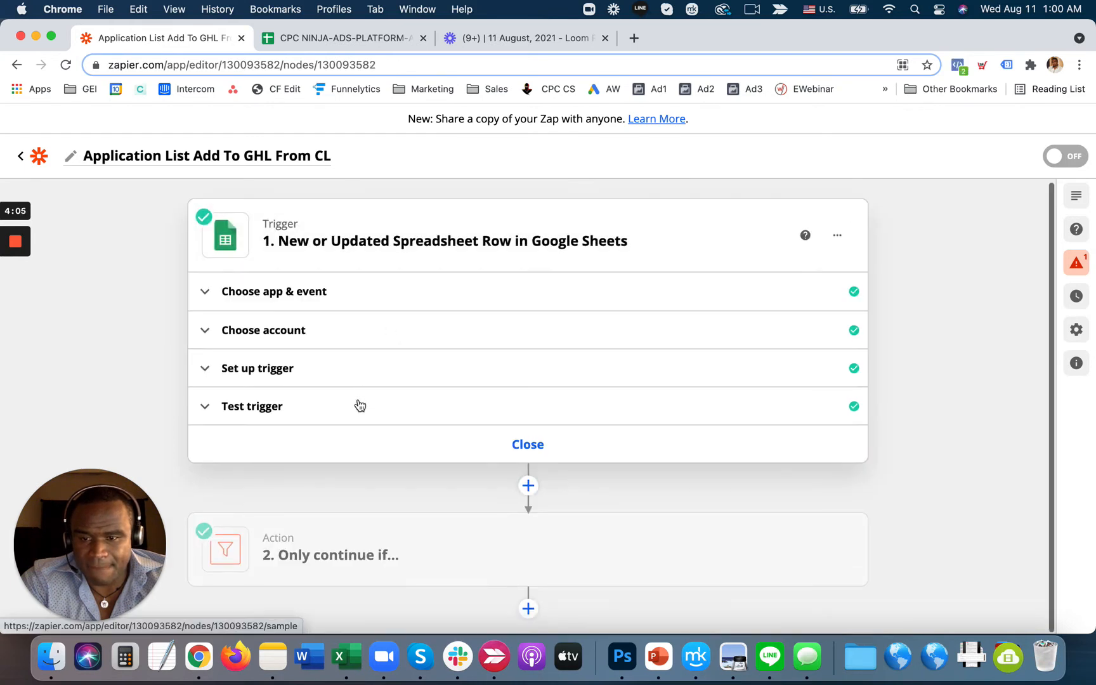
pyautogui.click(360, 406)
pyautogui.scroll(-15, 522, 451)
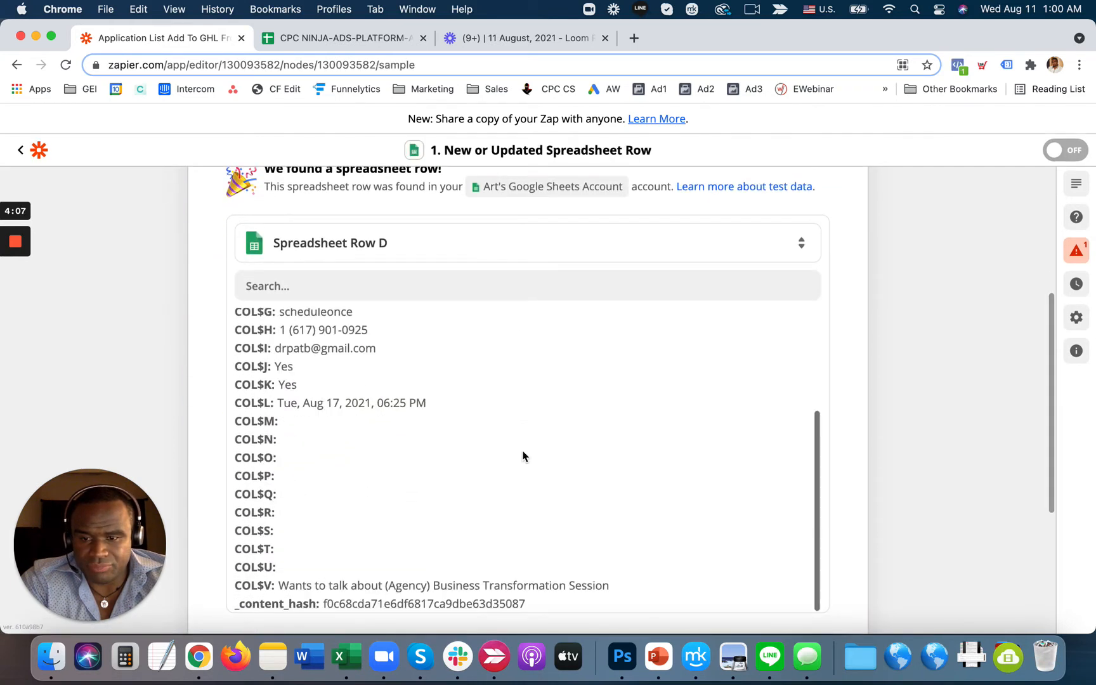
pyautogui.click(517, 443)
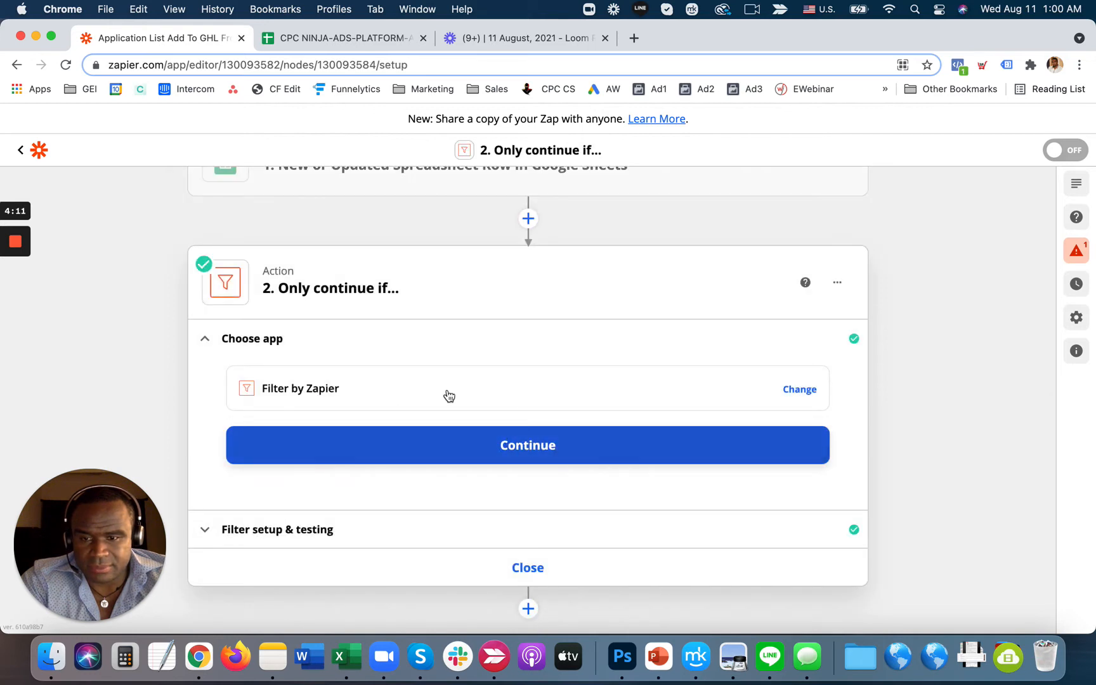
# - Pull in more recent spreadsheet rows as trigger samples and continue with the new sample
pyautogui.scroll(3, 403, 341)
pyautogui.click(431, 244)
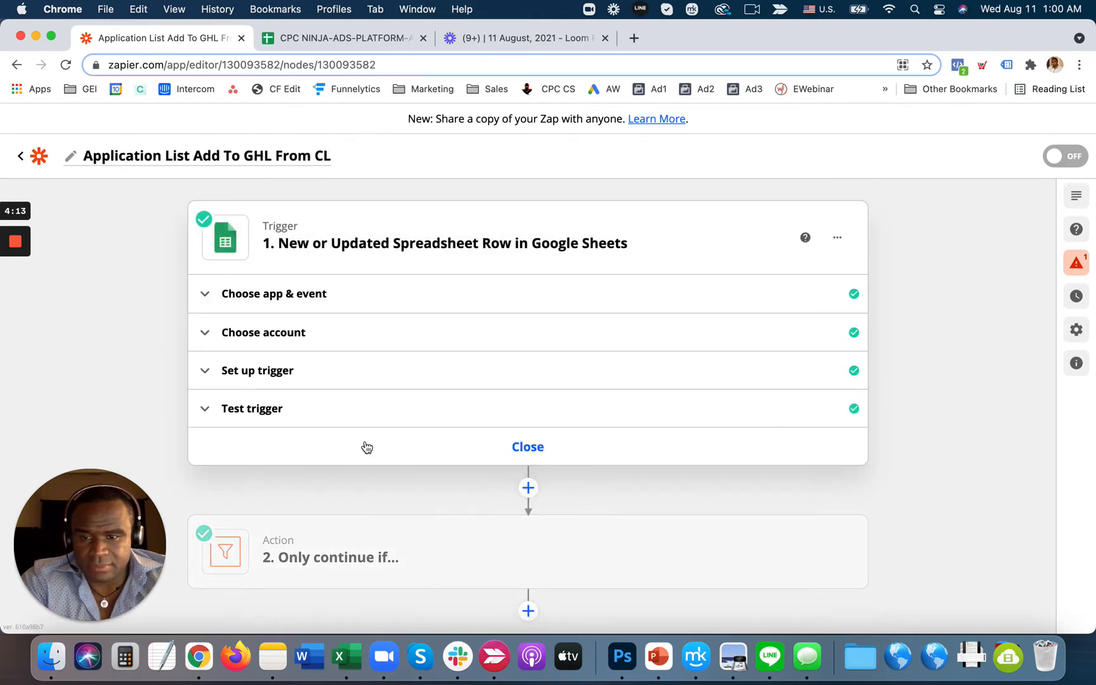
pyautogui.click(364, 420)
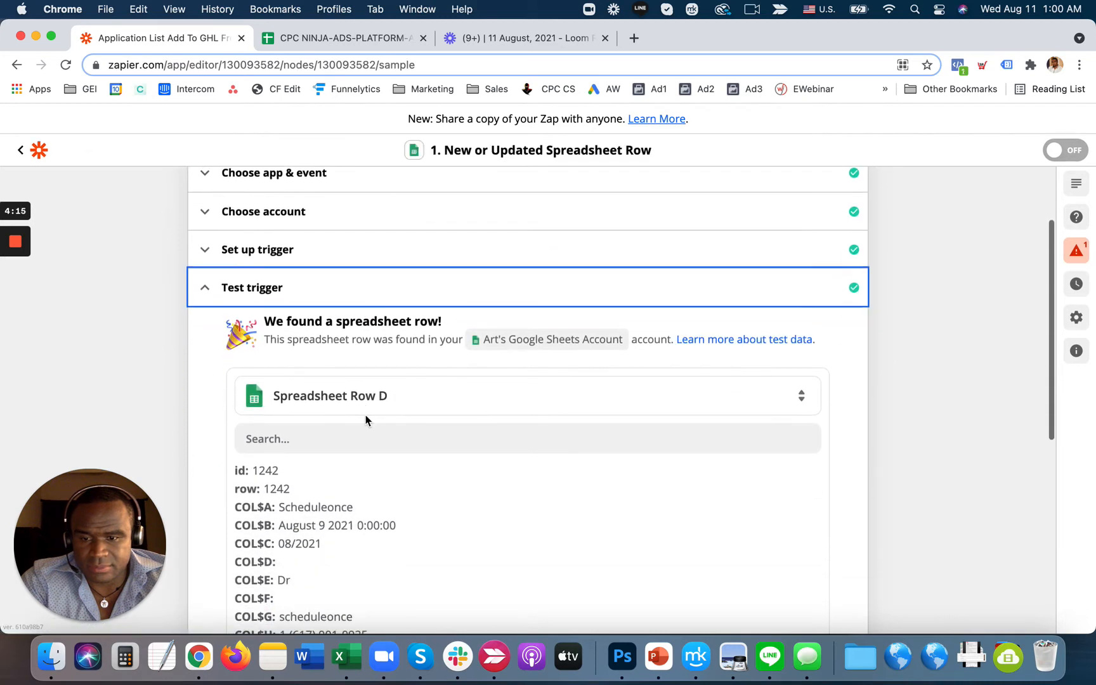
pyautogui.click(366, 404)
pyautogui.scroll(-5, 366, 582)
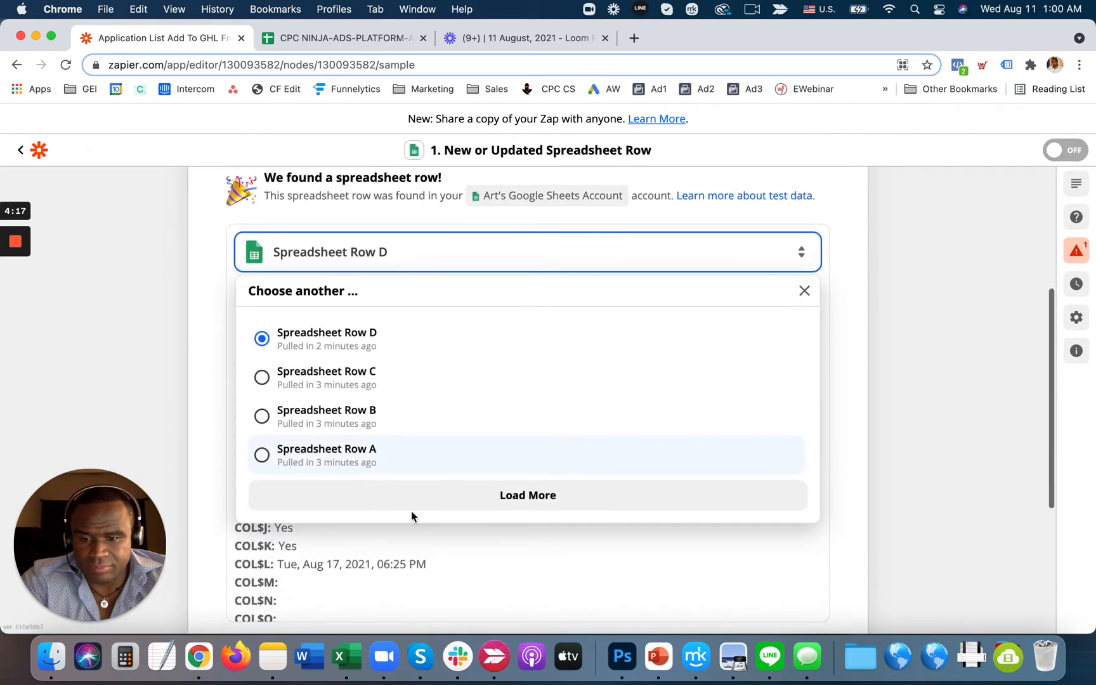
pyautogui.click(431, 497)
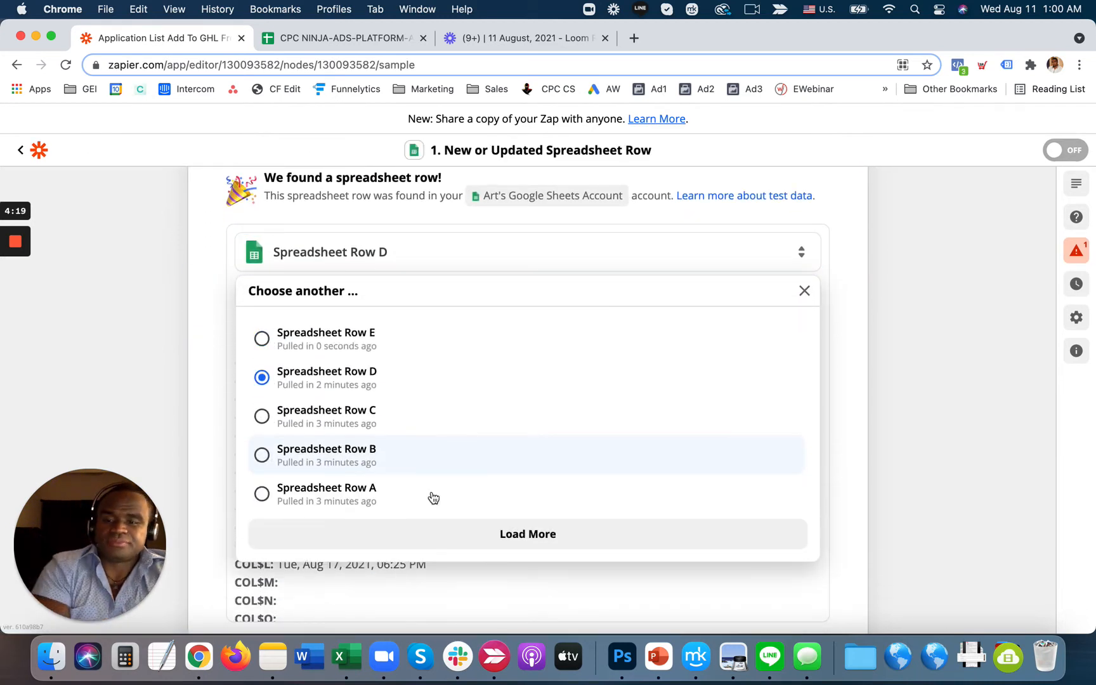
pyautogui.click(886, 518)
pyautogui.scroll(-10, 542, 472)
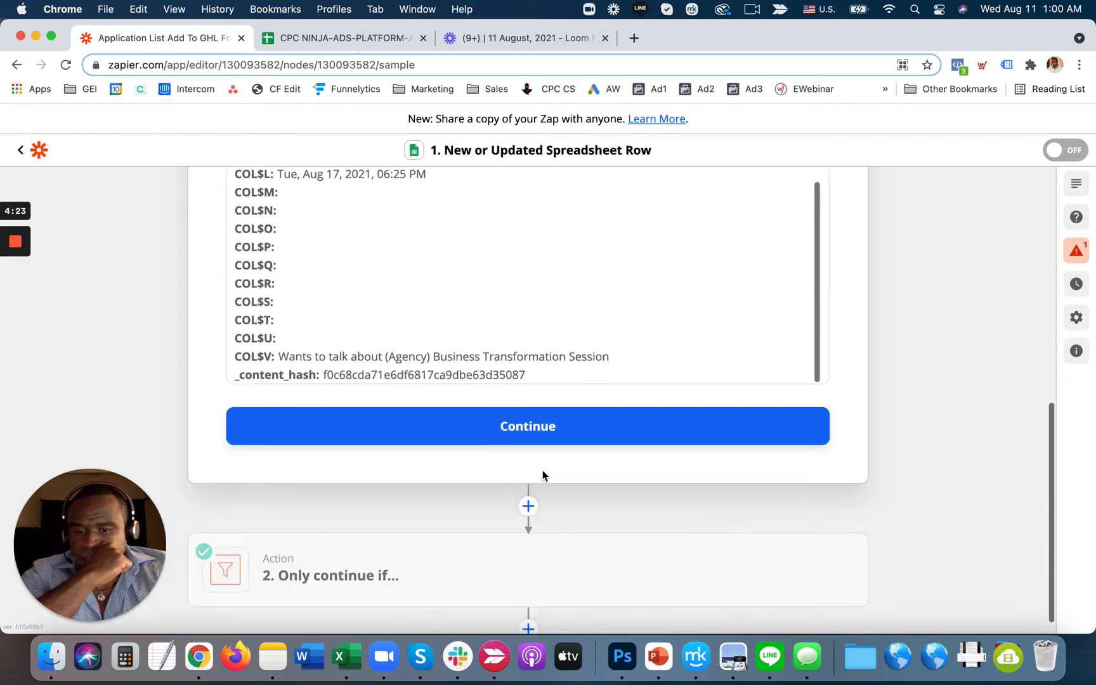
pyautogui.click(533, 419)
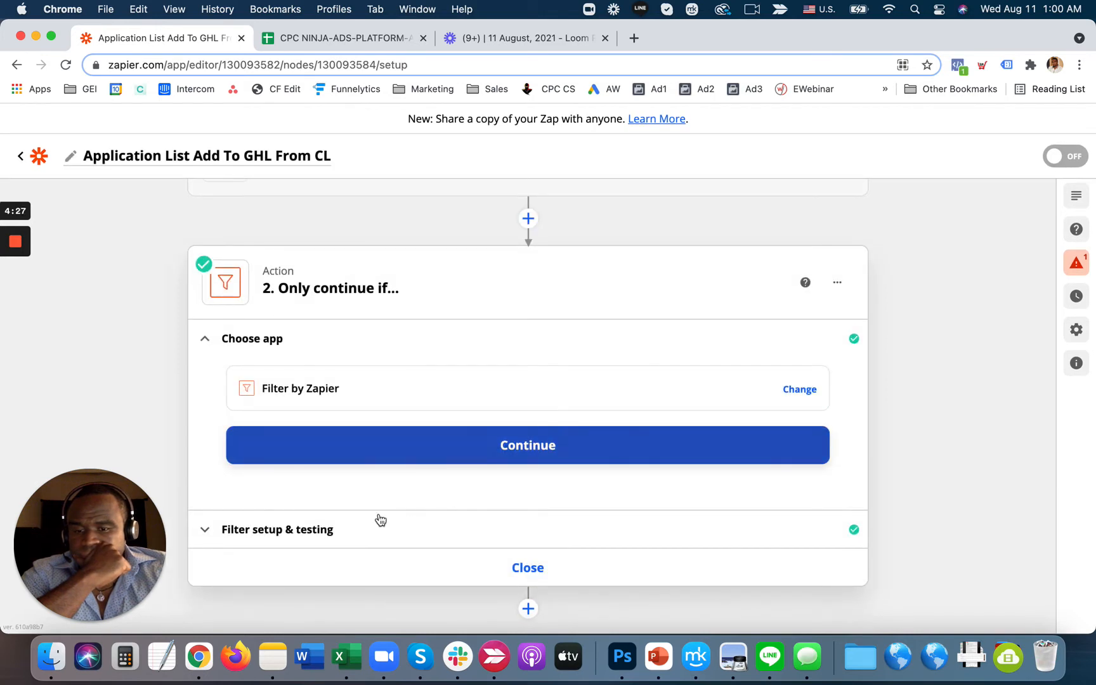
# - Test the filter against the sample row; it reports the zap would not continue
pyautogui.click(340, 534)
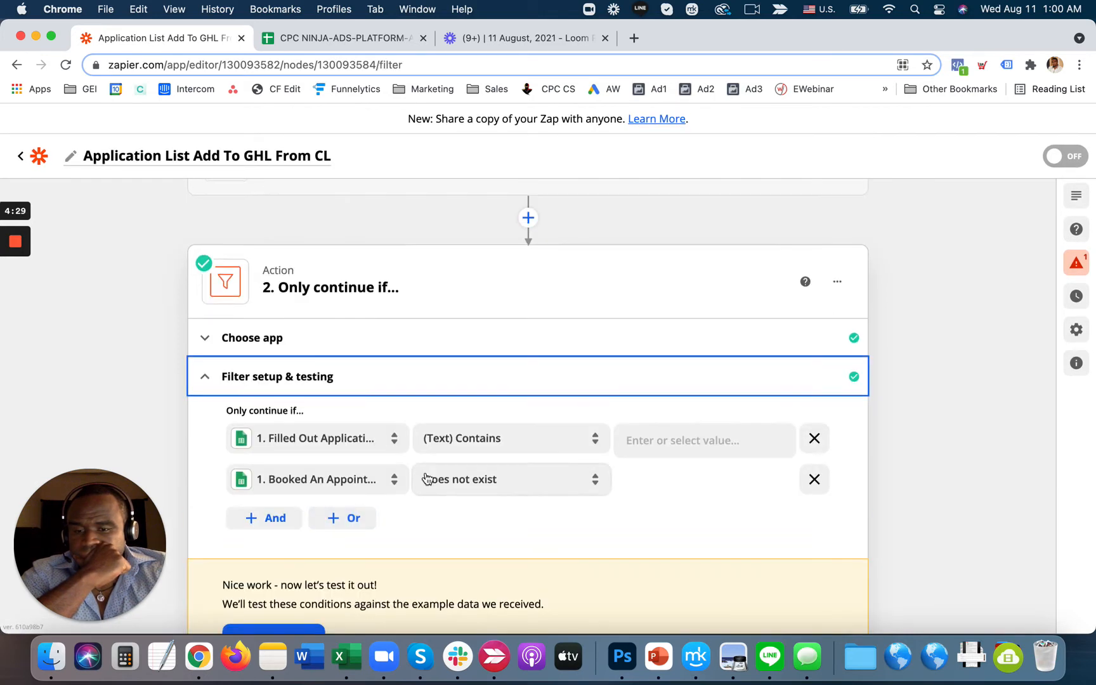
pyautogui.scroll(-3, 426, 472)
pyautogui.click(306, 549)
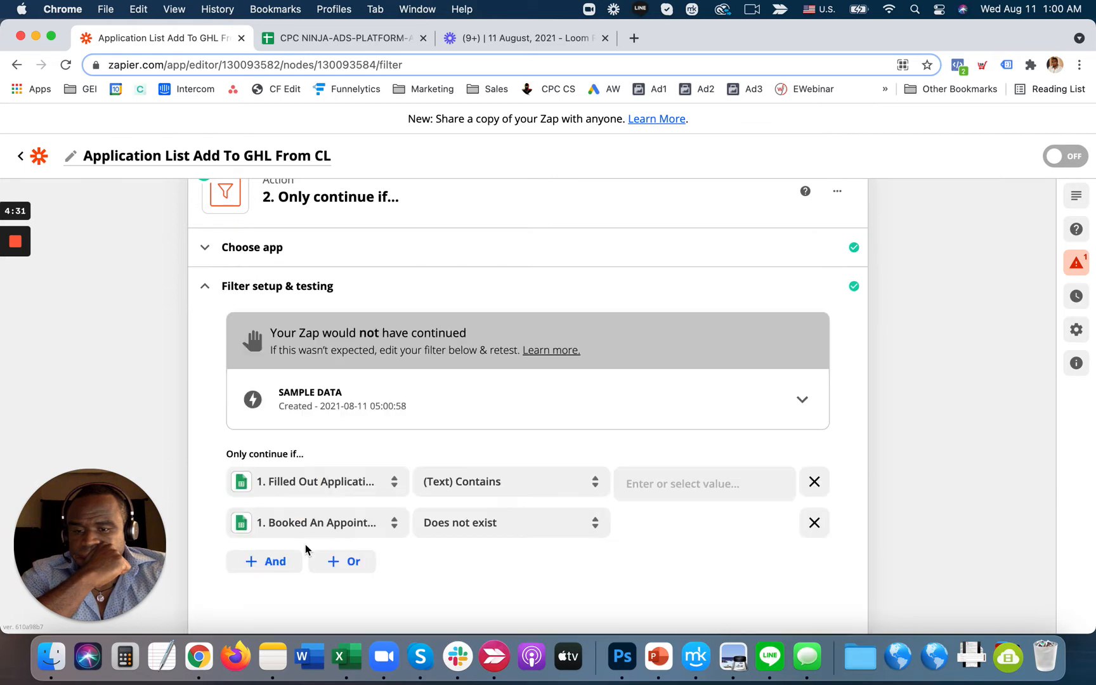
# - Rerun the filter test from the Choose app section, then reopen the trigger step
pyautogui.click(305, 252)
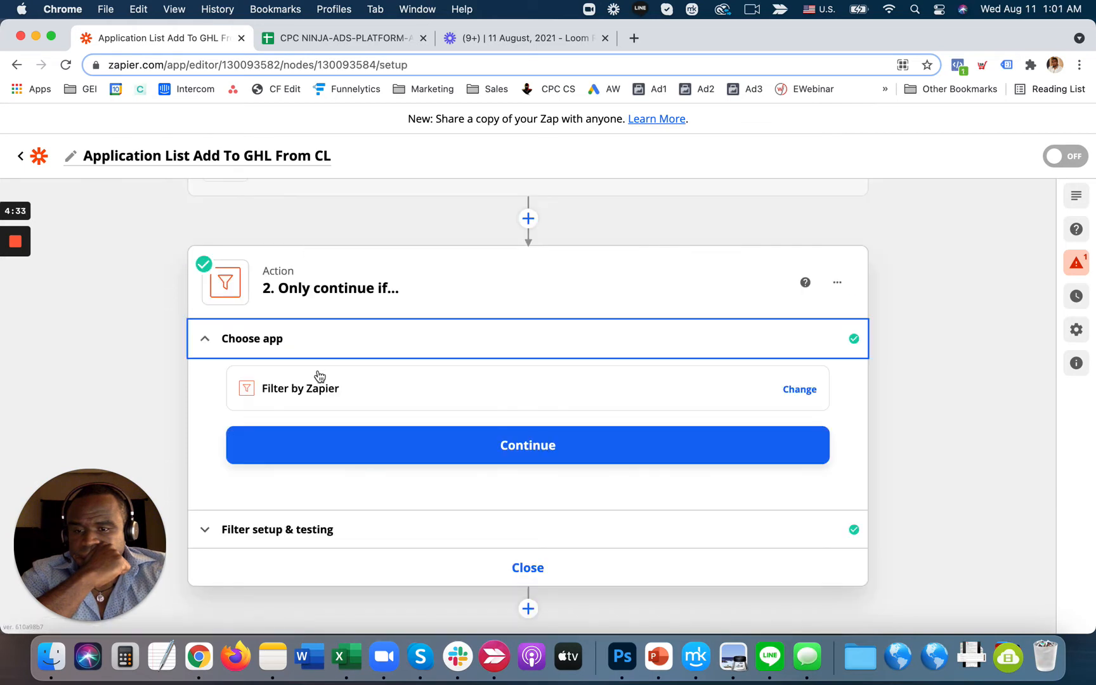
pyautogui.click(408, 446)
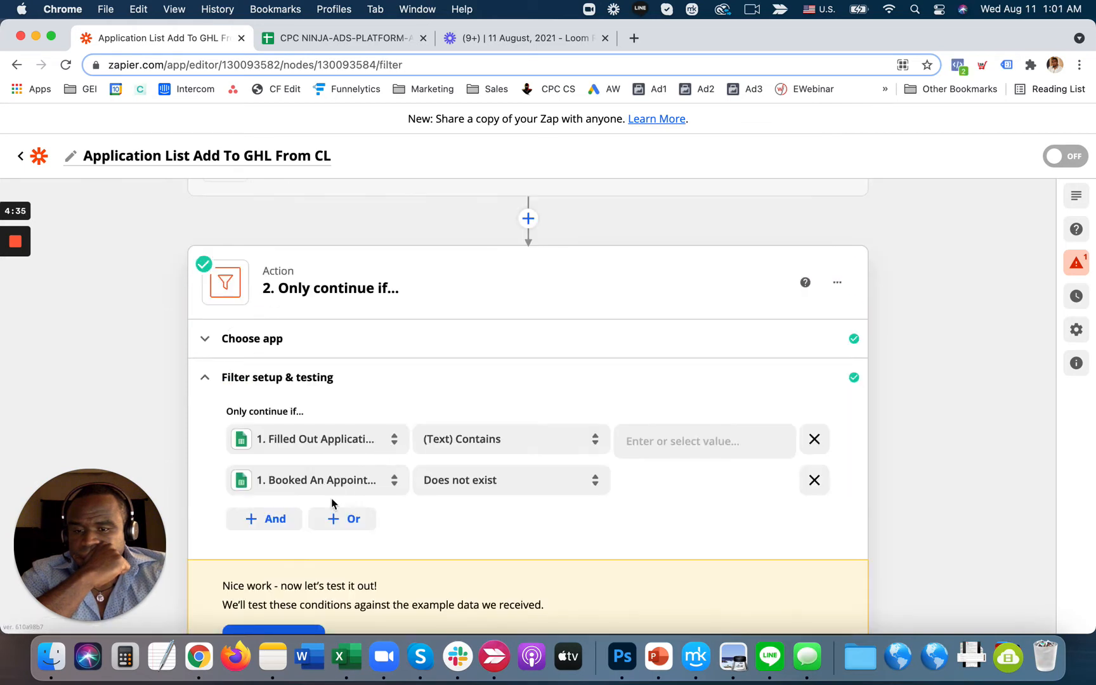
pyautogui.click(291, 556)
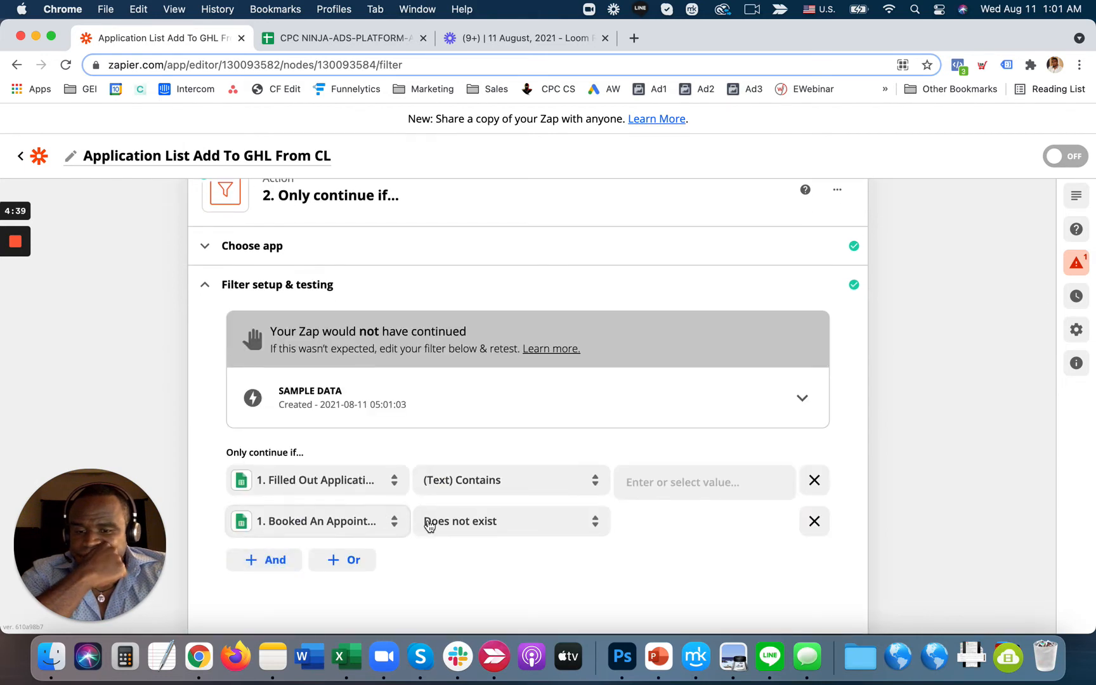
pyautogui.scroll(5, 443, 501)
pyautogui.click(406, 253)
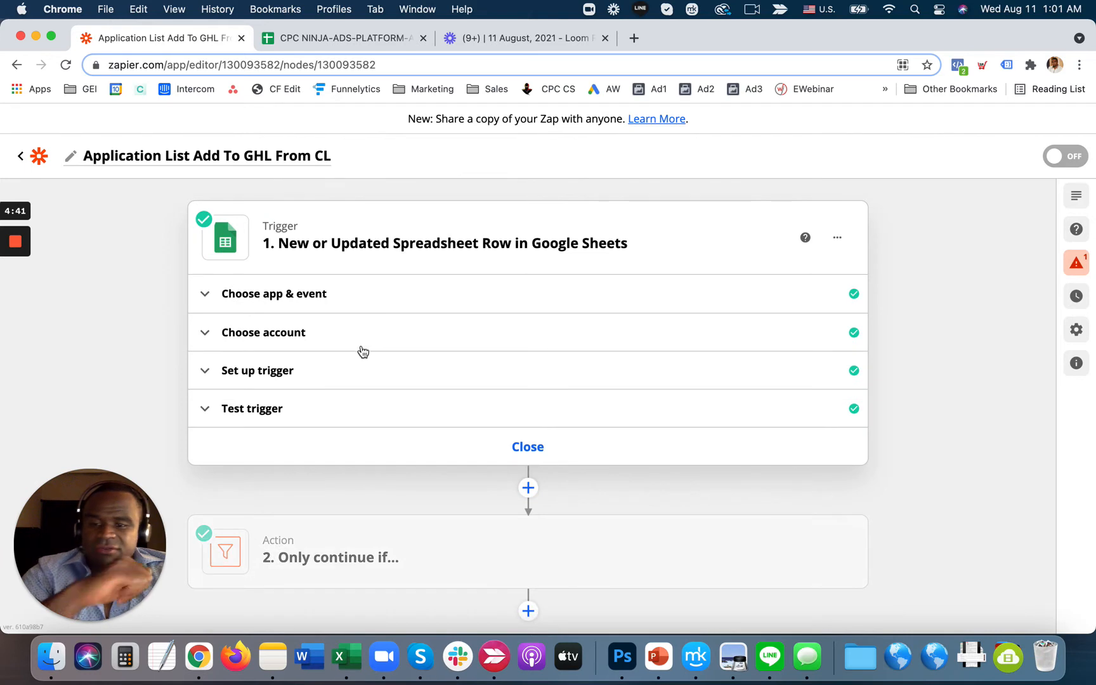
# - Browse the trigger's sample rows and pick Spreadsheet Row A as the test sample
pyautogui.click(335, 409)
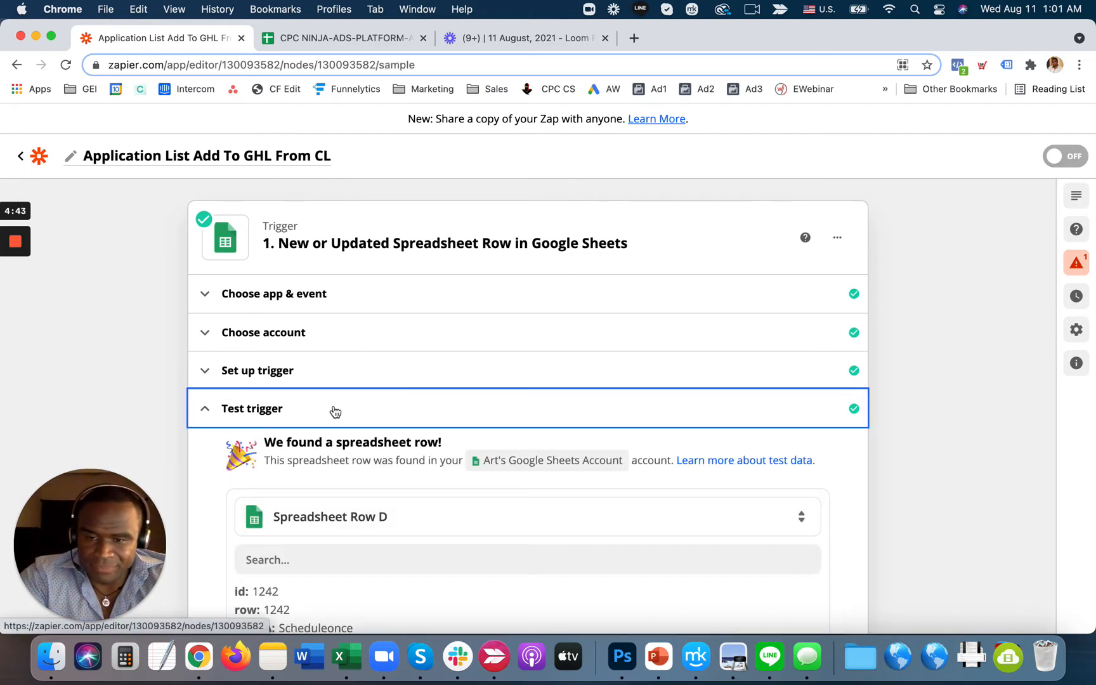
pyautogui.scroll(-5, 421, 465)
pyautogui.scroll(-2, 421, 463)
pyautogui.scroll(3, 422, 463)
pyautogui.scroll(1, 421, 463)
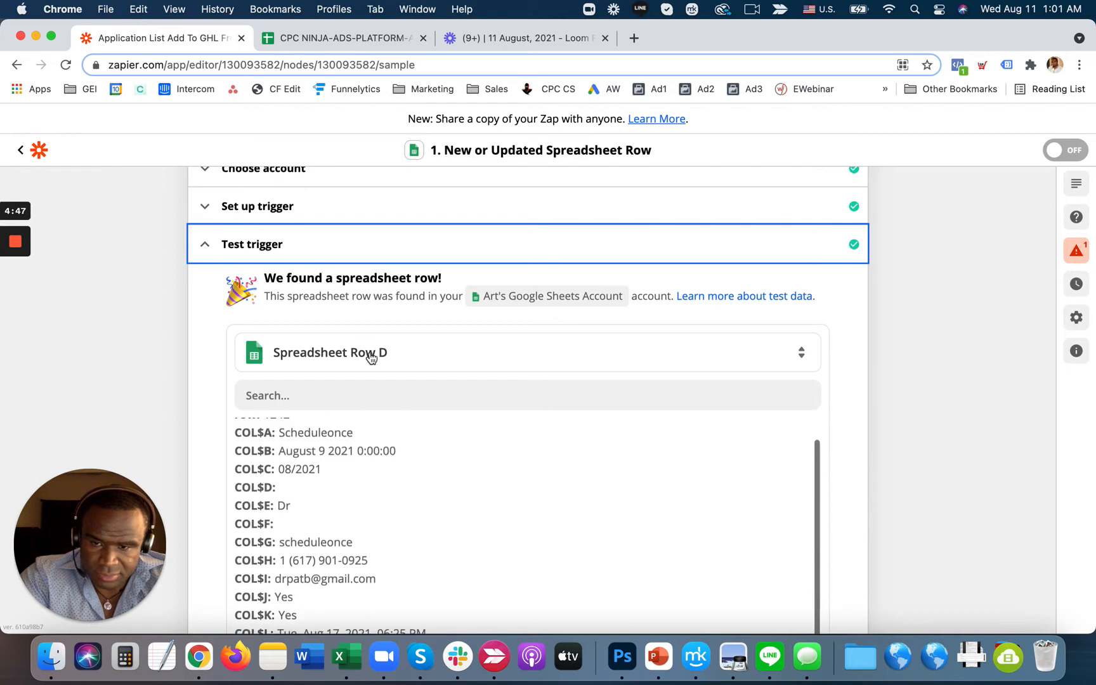
pyautogui.click(376, 343)
pyautogui.scroll(-4, 853, 414)
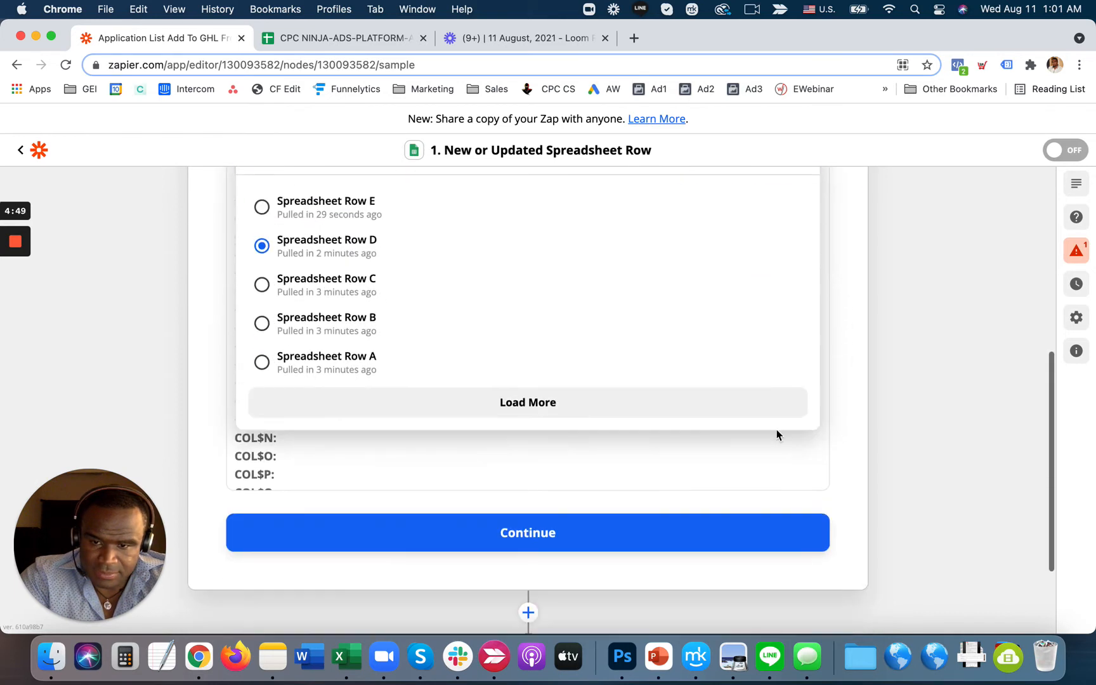
pyautogui.scroll(1, 508, 404)
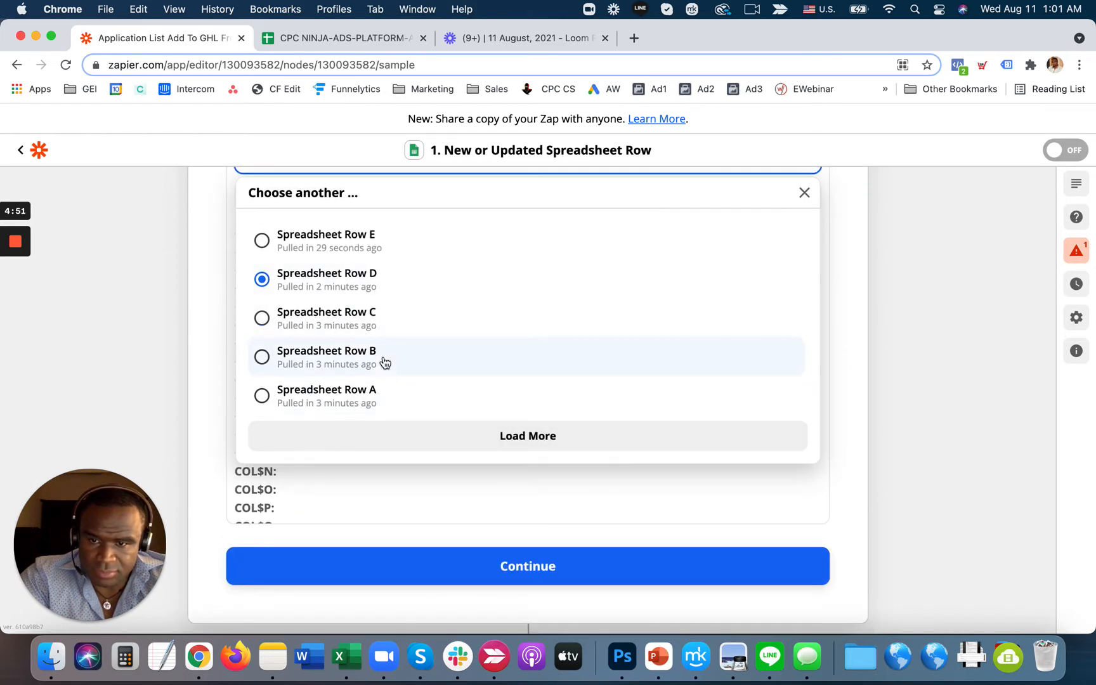
pyautogui.click(385, 399)
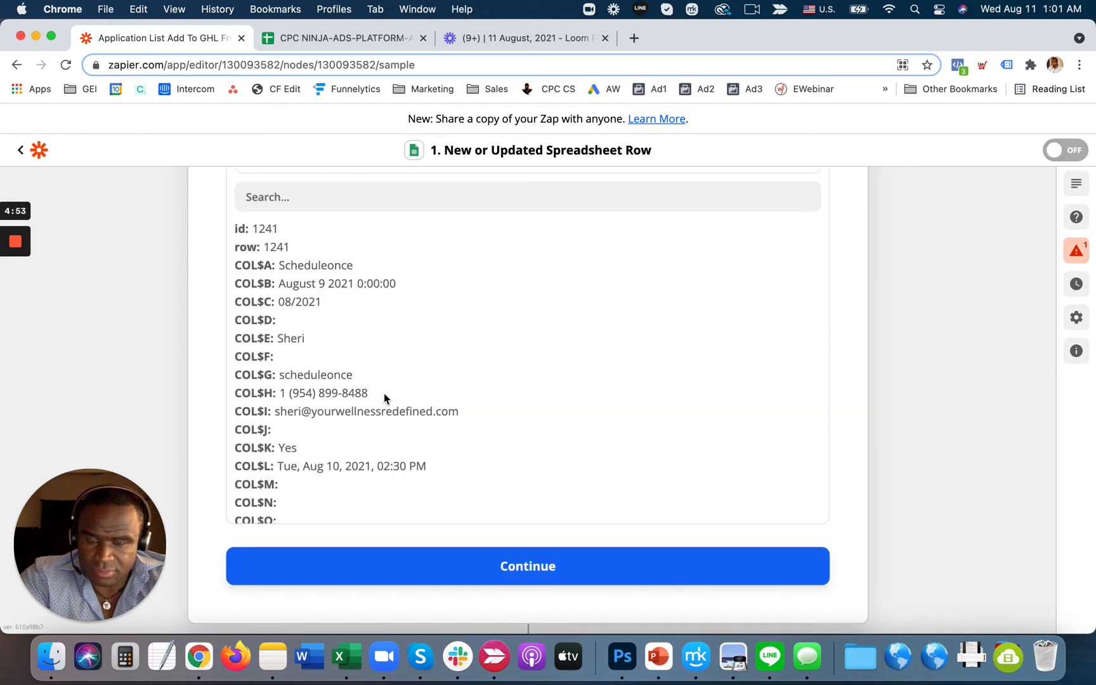
# - Switch the trigger sample to Spreadsheet Row E and rerun the filter test, which now passes
pyautogui.scroll(5, 385, 397)
pyautogui.click(385, 321)
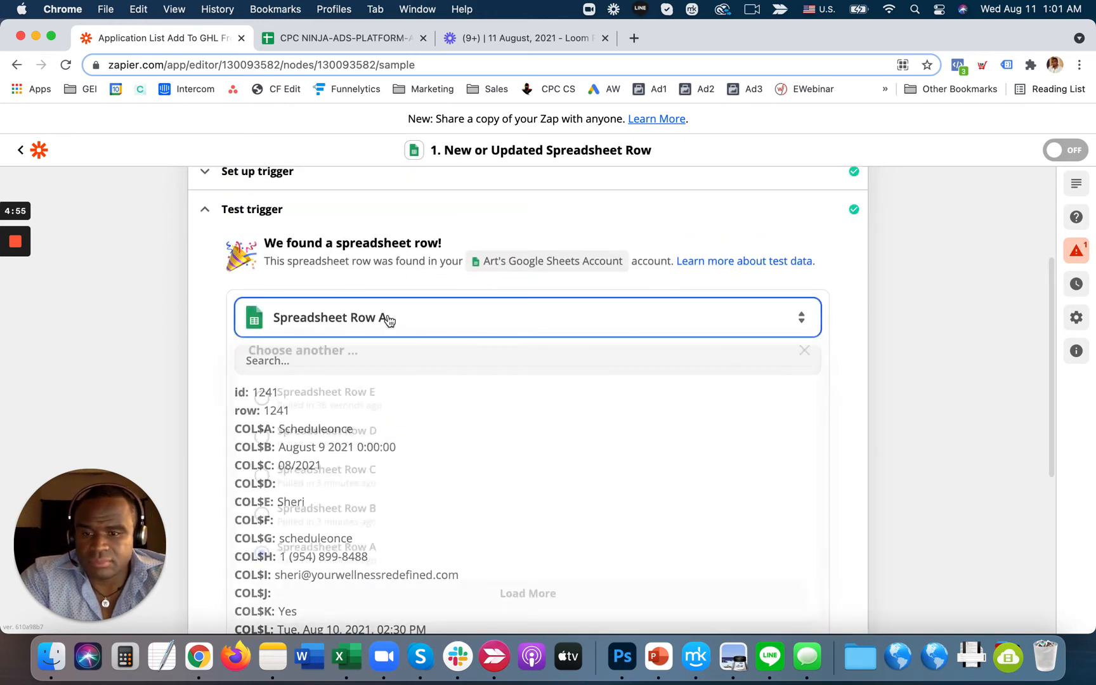
pyautogui.click(361, 418)
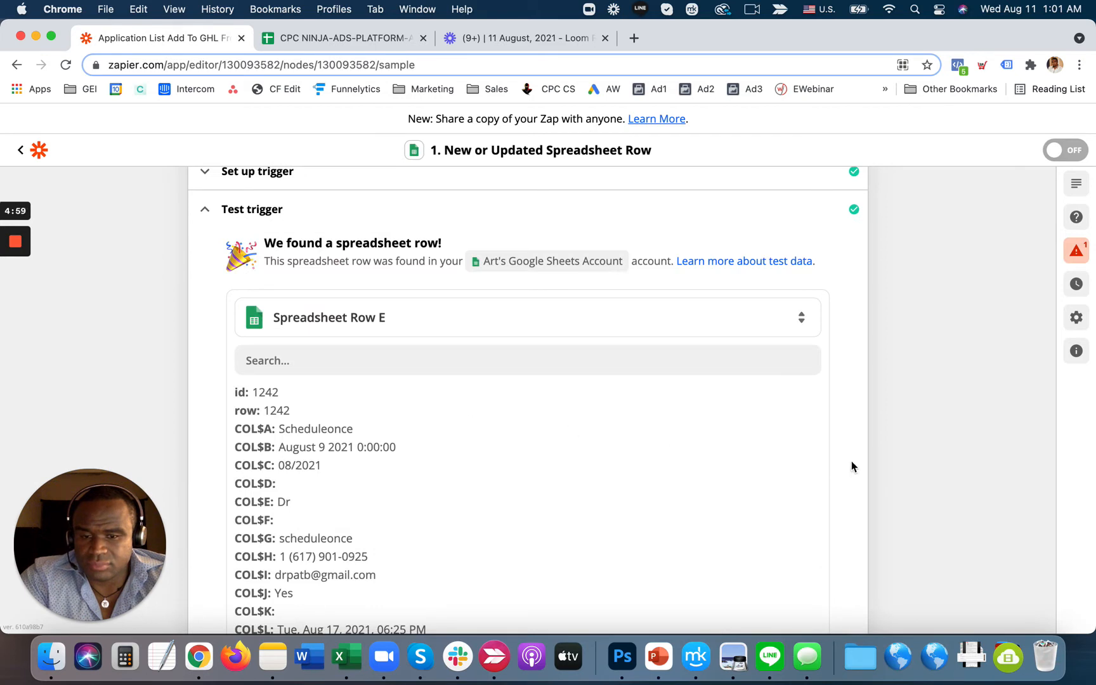
pyautogui.scroll(-5, 851, 466)
pyautogui.click(587, 412)
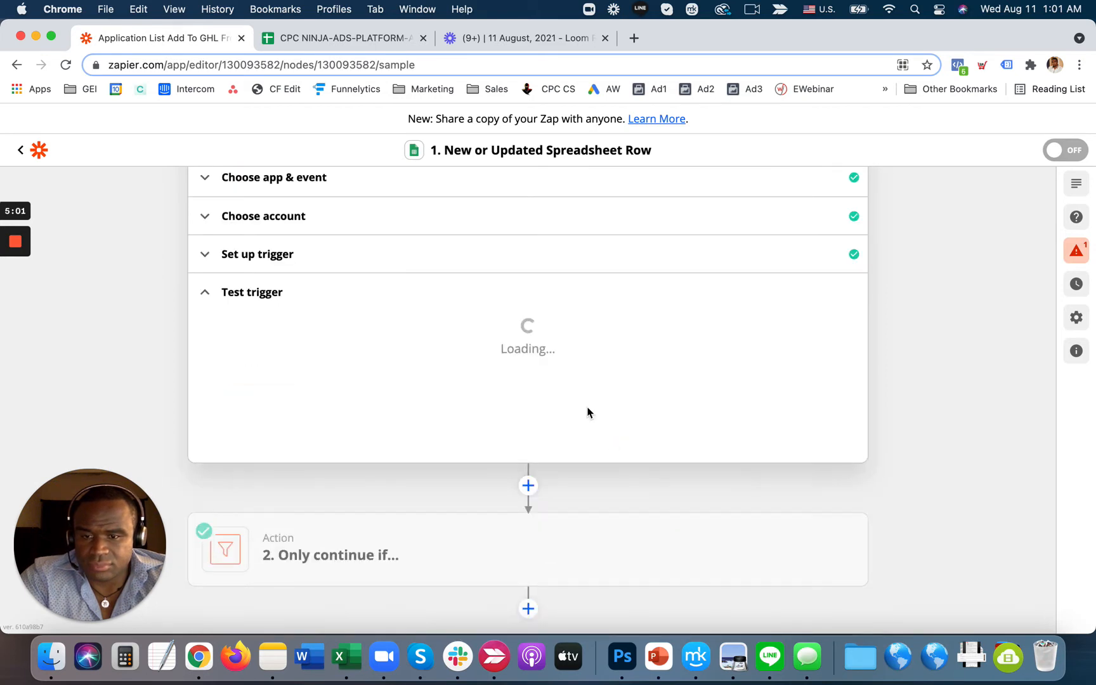
pyautogui.click(430, 447)
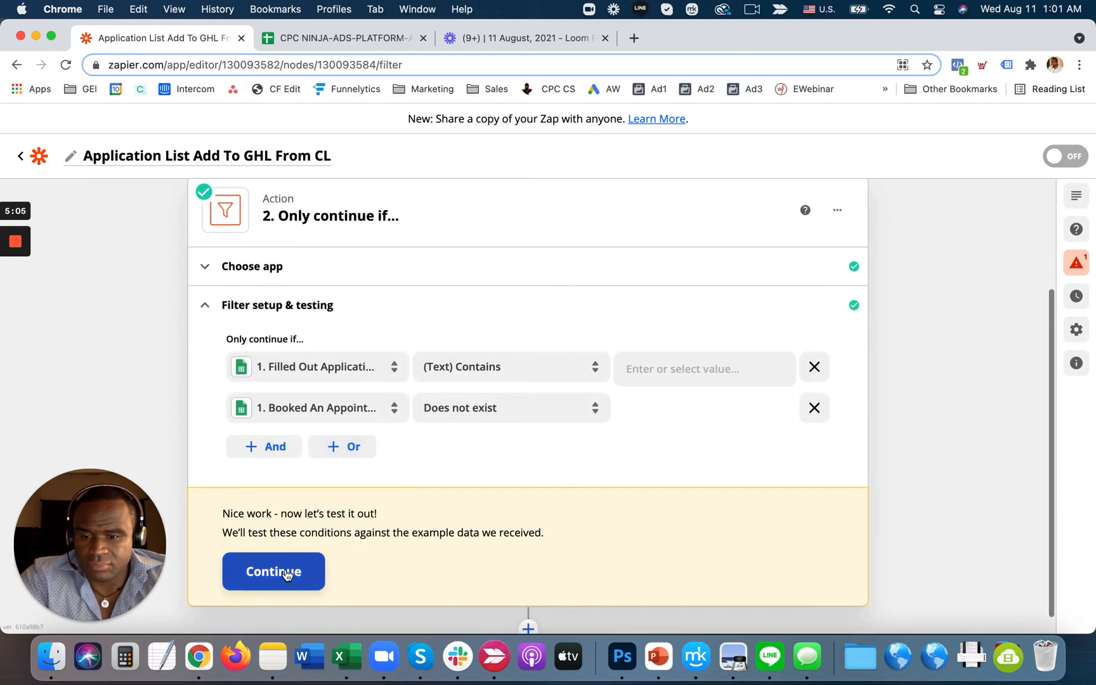
pyautogui.click(288, 573)
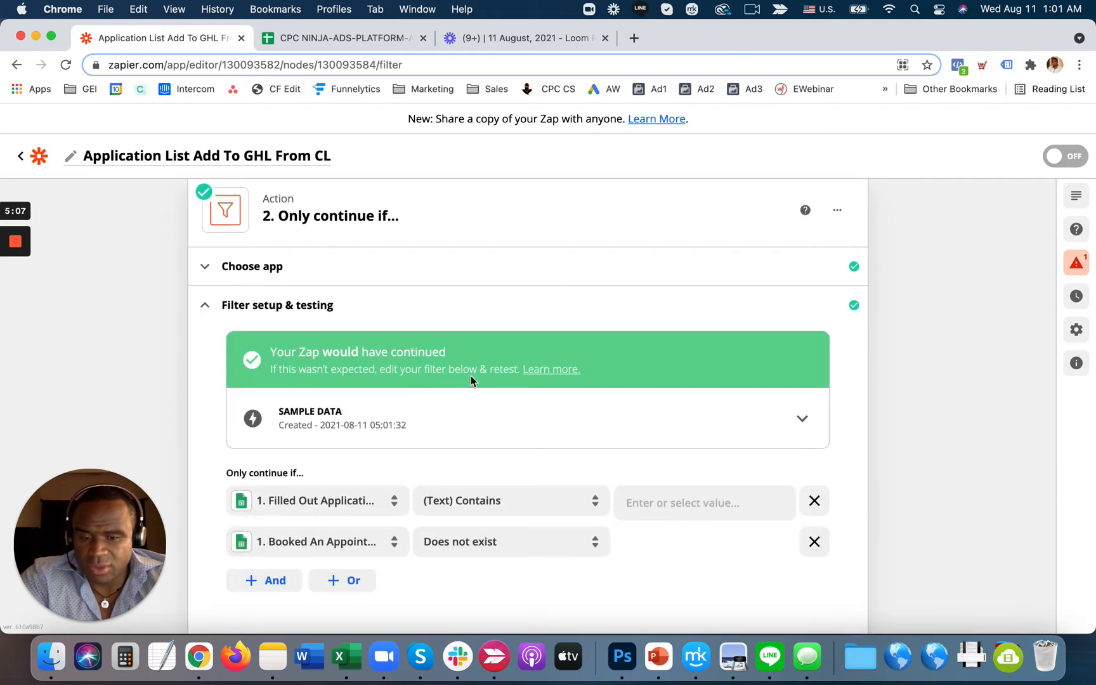
# - Check that K1242 is empty in the sheet, then collapse the filter step in Zapier
pyautogui.click(345, 39)
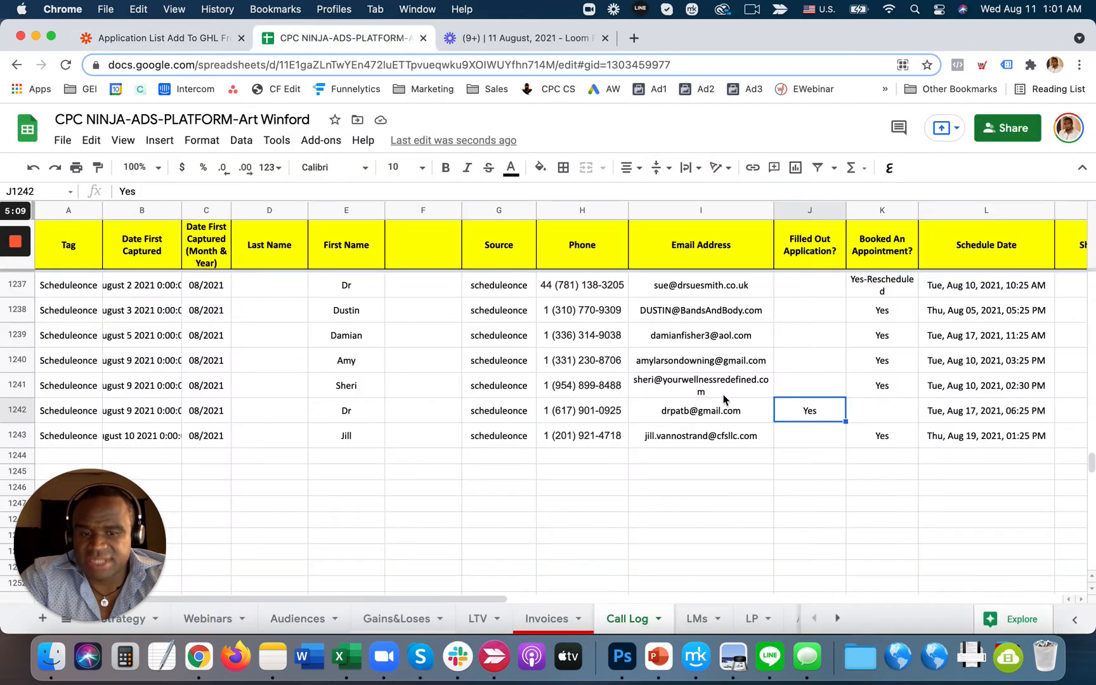
pyautogui.click(885, 415)
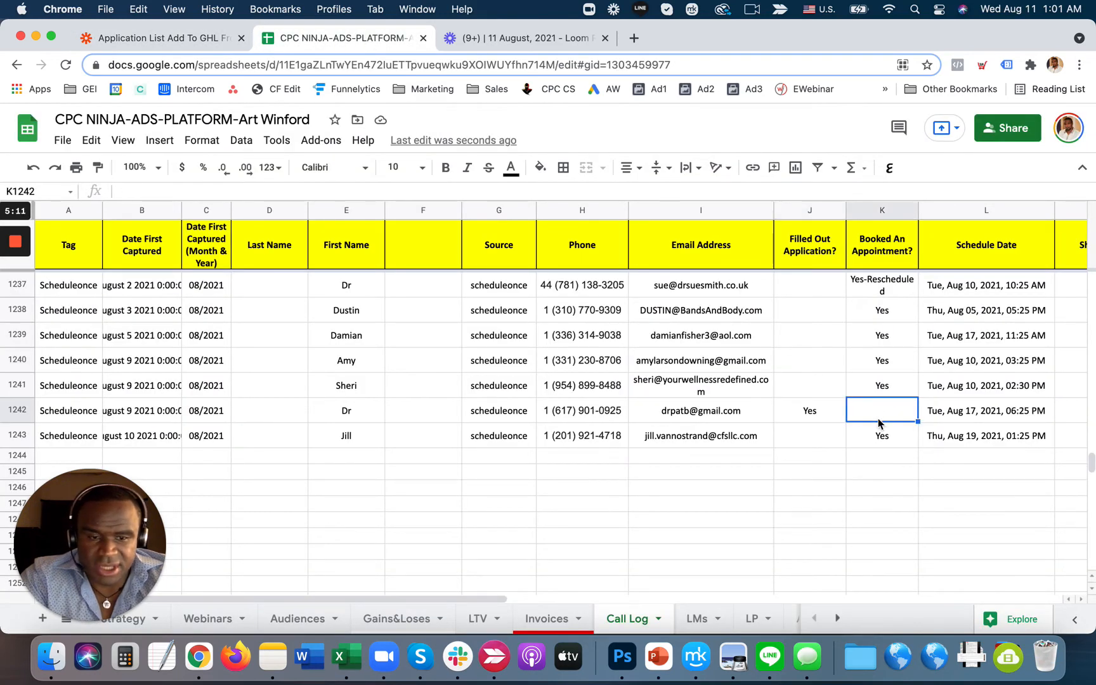
pyautogui.click(188, 43)
pyautogui.scroll(-5, 477, 408)
pyautogui.click(523, 570)
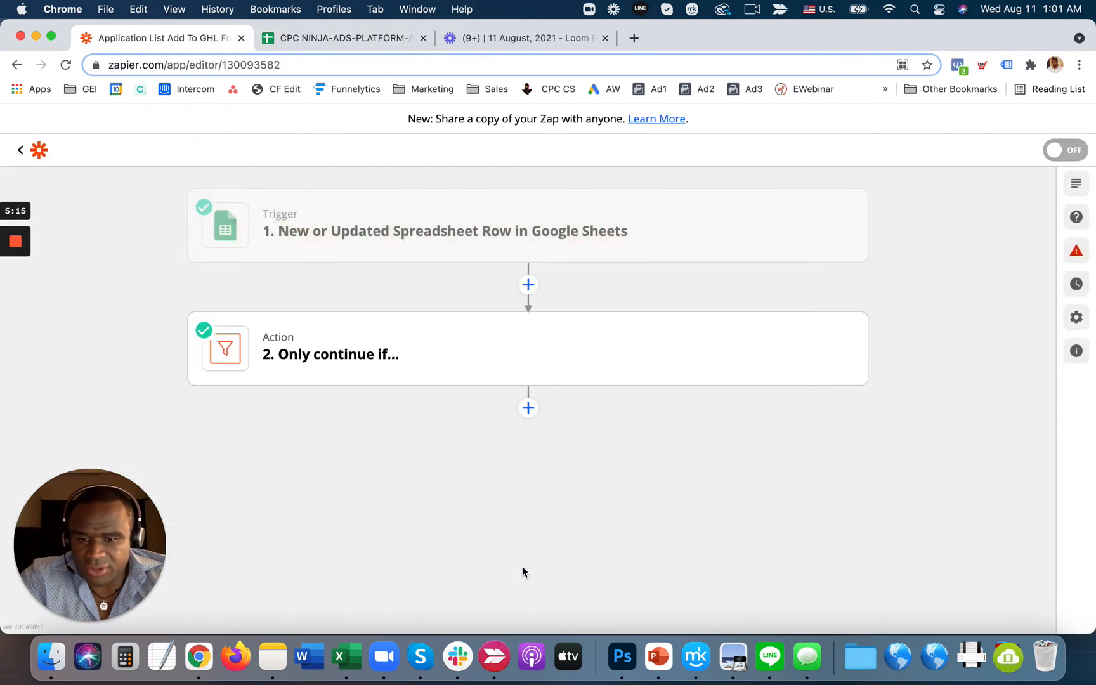
# - Add a HighLevel action step using the Add Lead to Campaign event
pyautogui.click(528, 407)
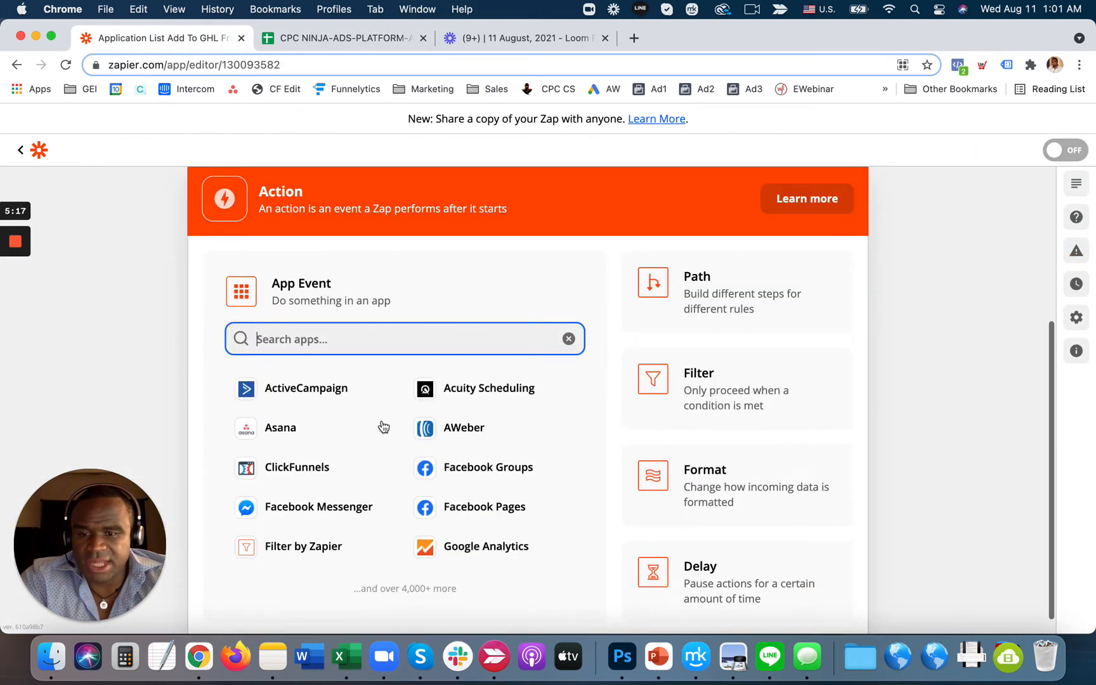
pyautogui.write('high')
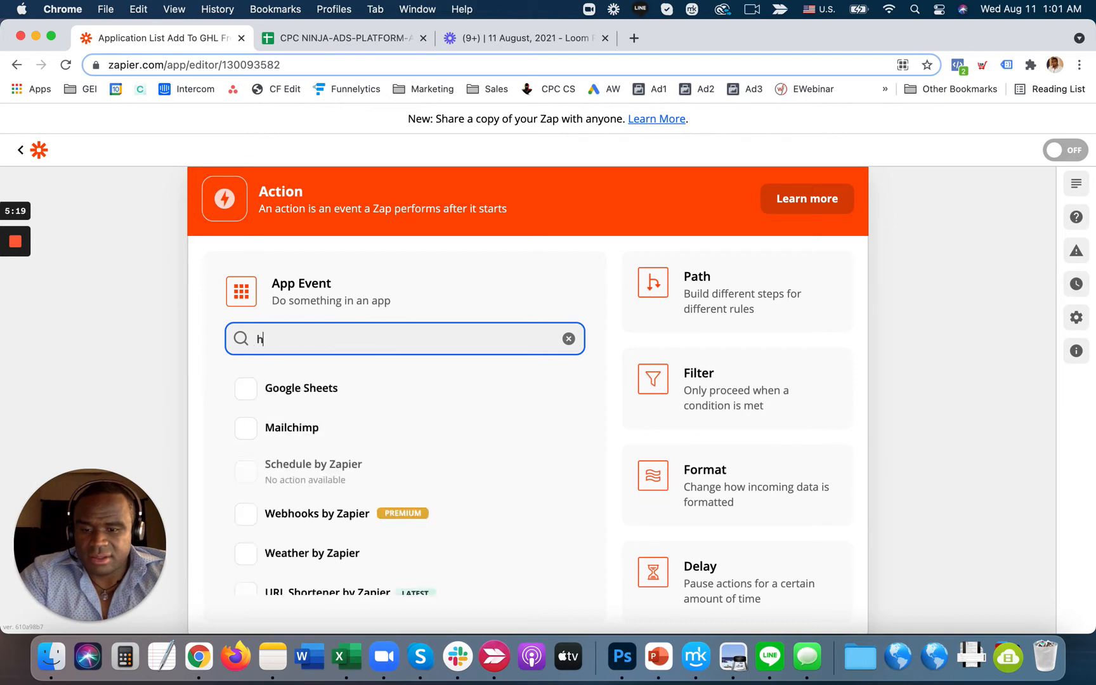
pyautogui.click(308, 553)
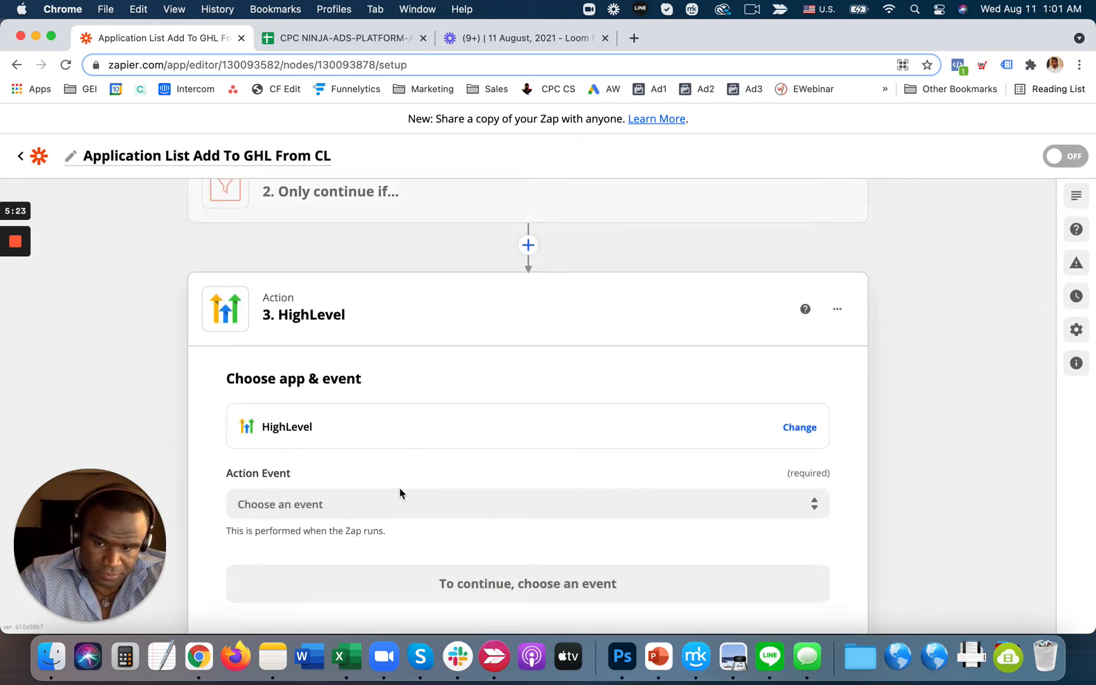
pyautogui.click(401, 498)
pyautogui.click(328, 569)
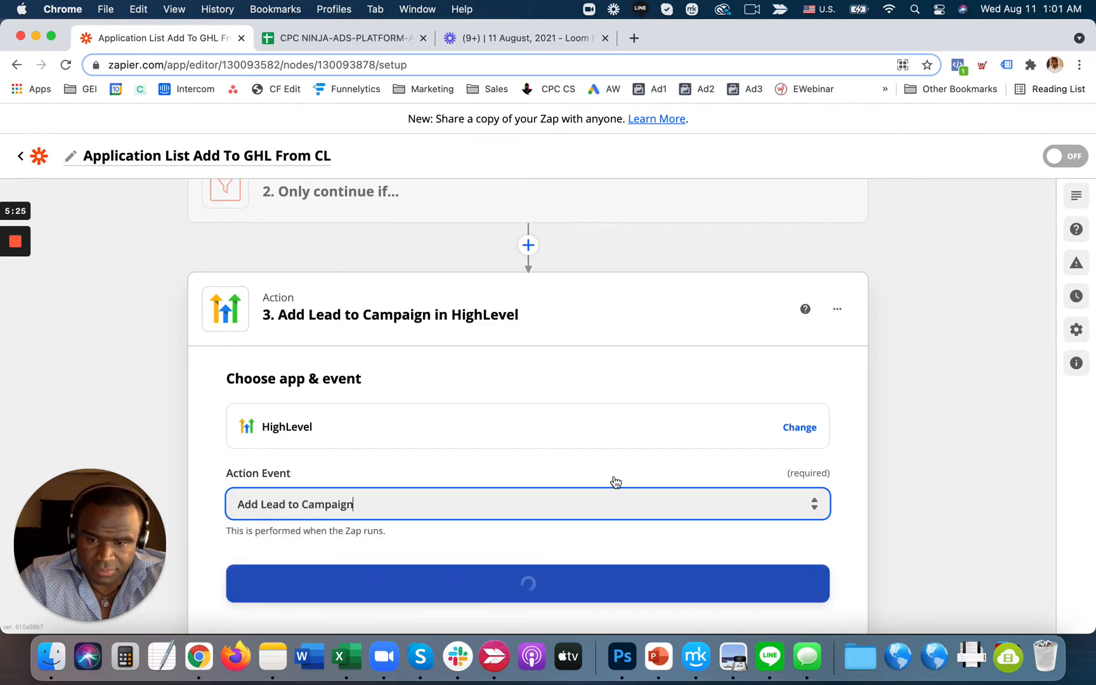
pyautogui.click(473, 521)
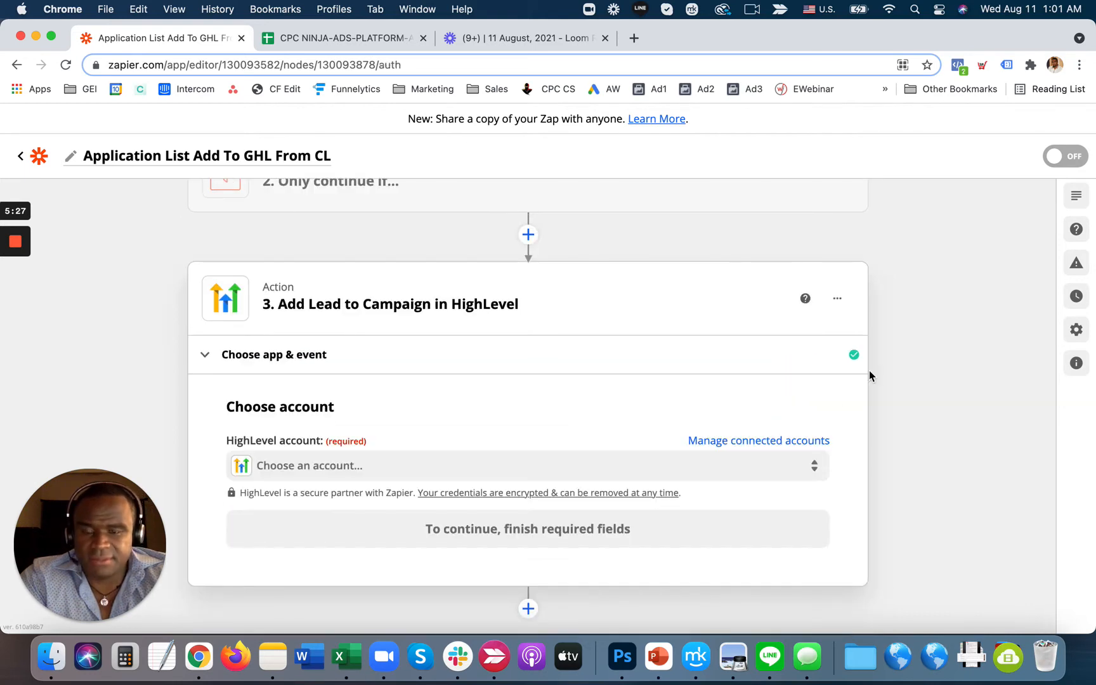
# - Connect the action to the CPC Ninja HighLevel account
pyautogui.click(333, 469)
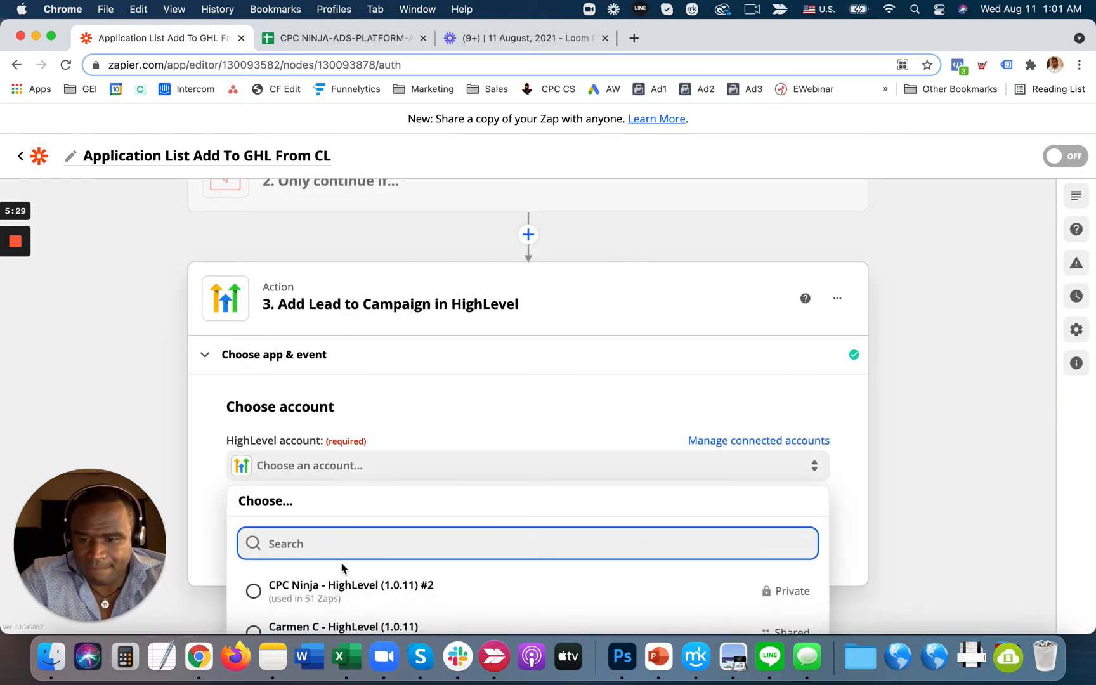
pyautogui.click(362, 595)
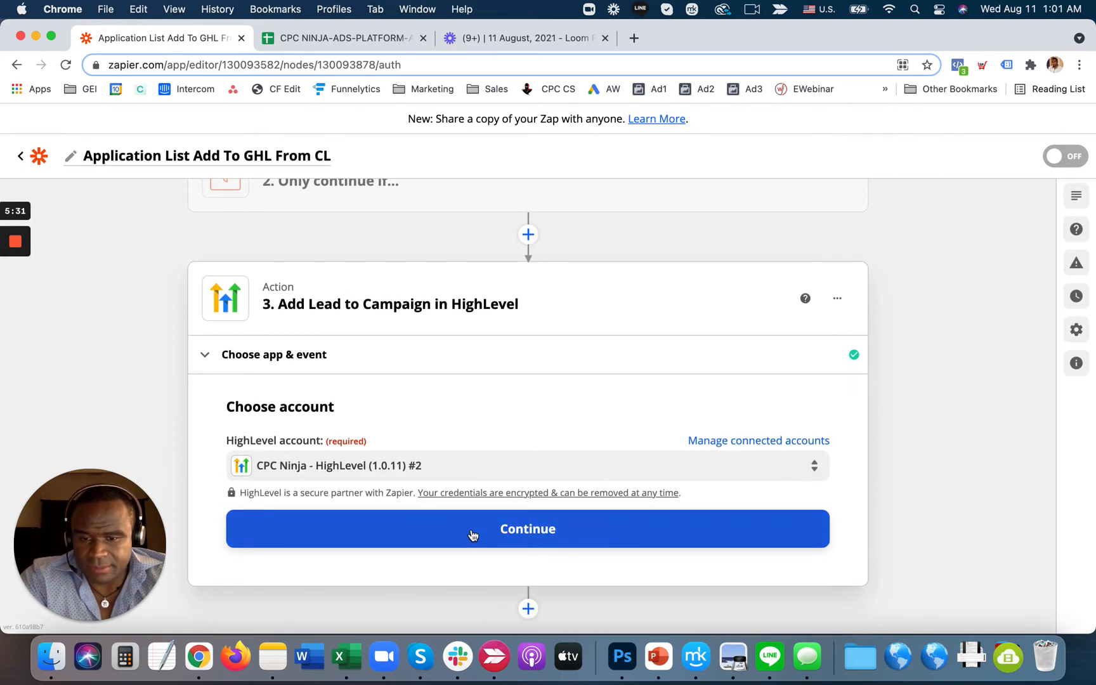
pyautogui.click(475, 531)
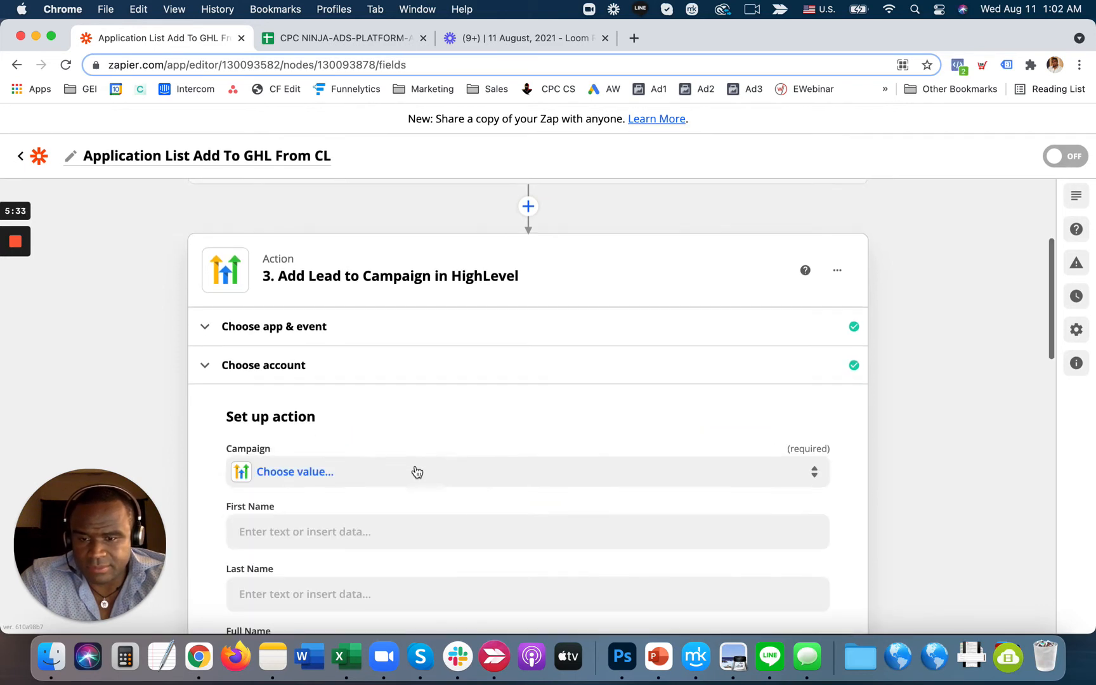
# - Search the campaign list for 'applic' and select Applications List
pyautogui.click(408, 474)
pyautogui.scroll(-3, 342, 575)
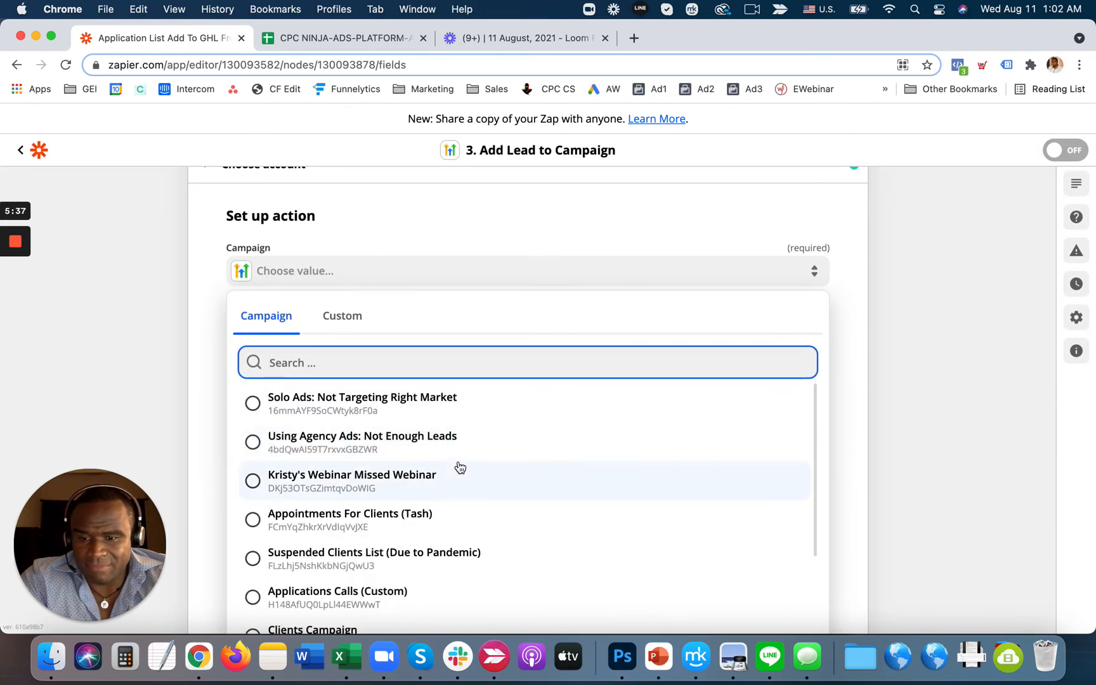
pyautogui.scroll(-1, 459, 467)
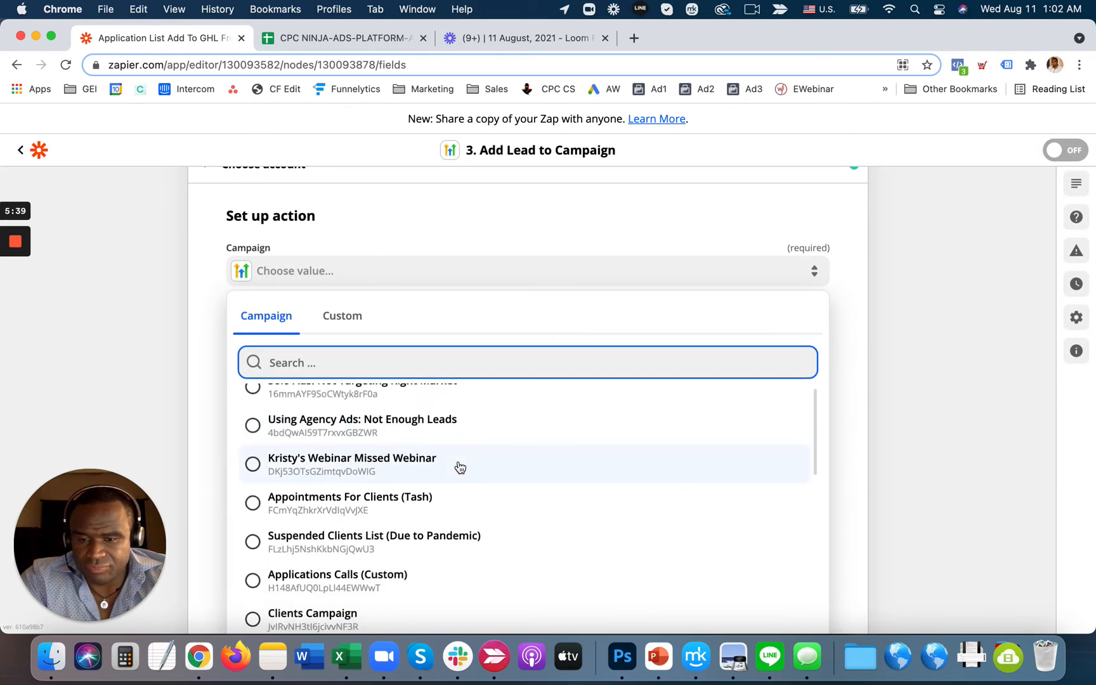
pyautogui.scroll(1, 460, 467)
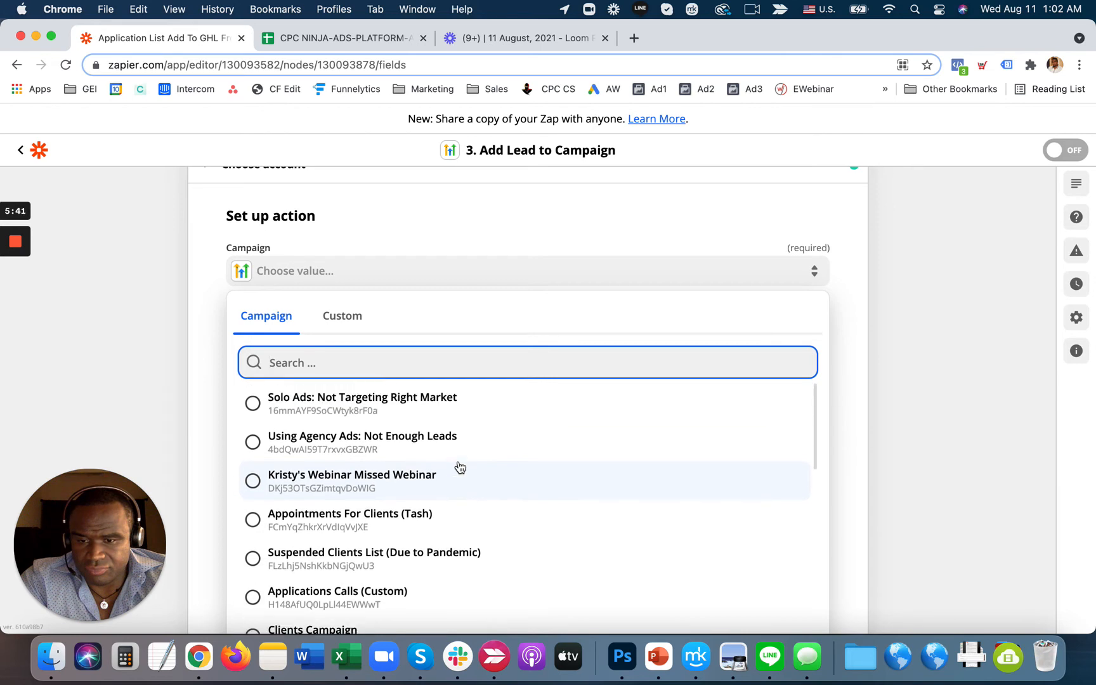
pyautogui.scroll(-6, 460, 467)
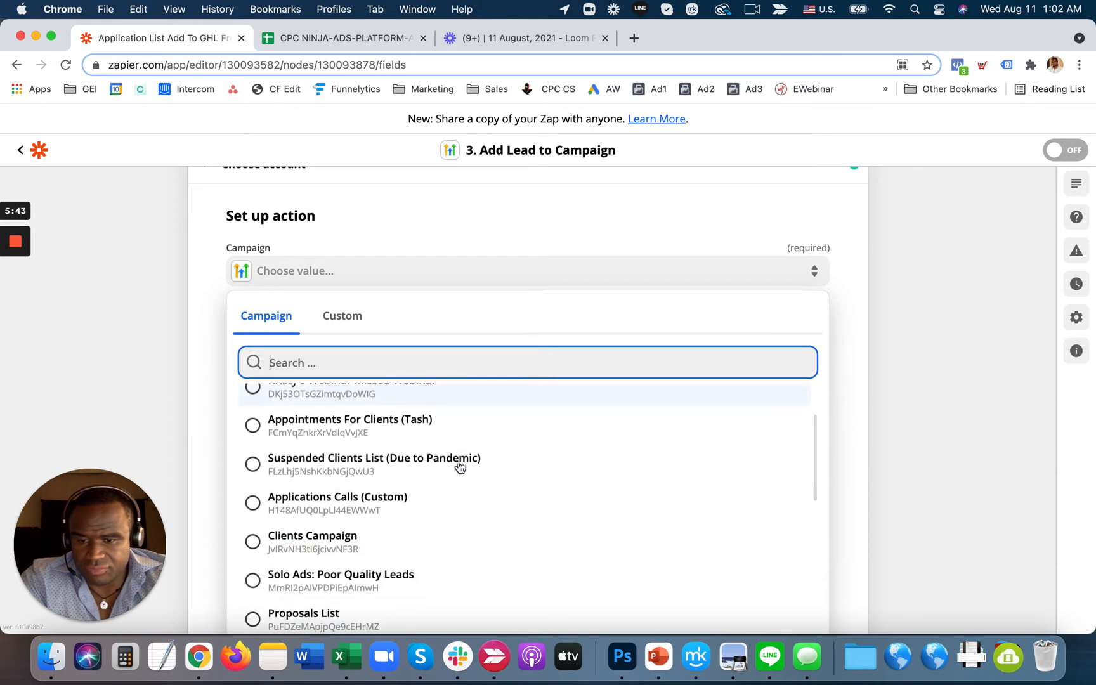
pyautogui.scroll(-12, 460, 467)
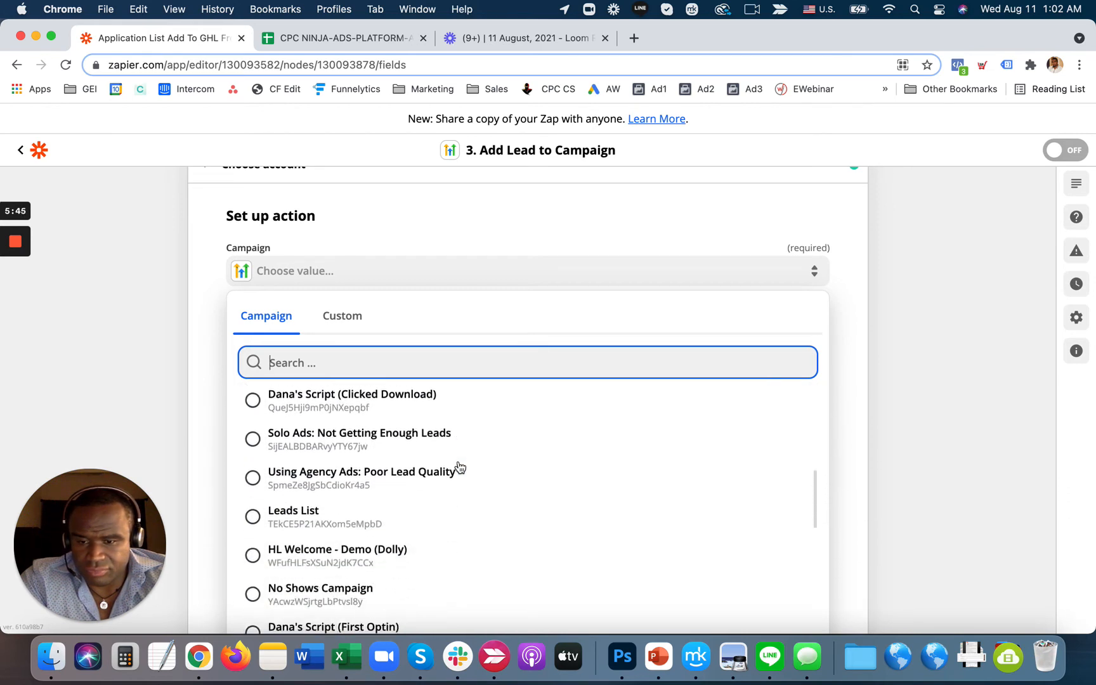
pyautogui.scroll(-12, 418, 481)
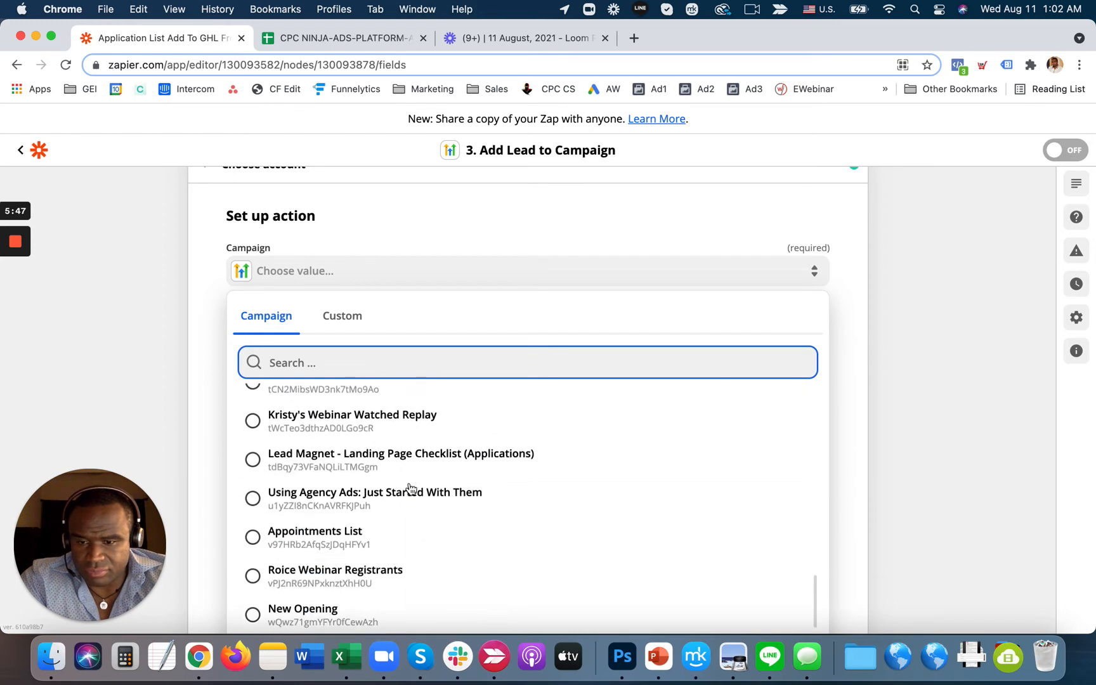
pyautogui.scroll(5, 411, 488)
pyautogui.scroll(-6, 411, 488)
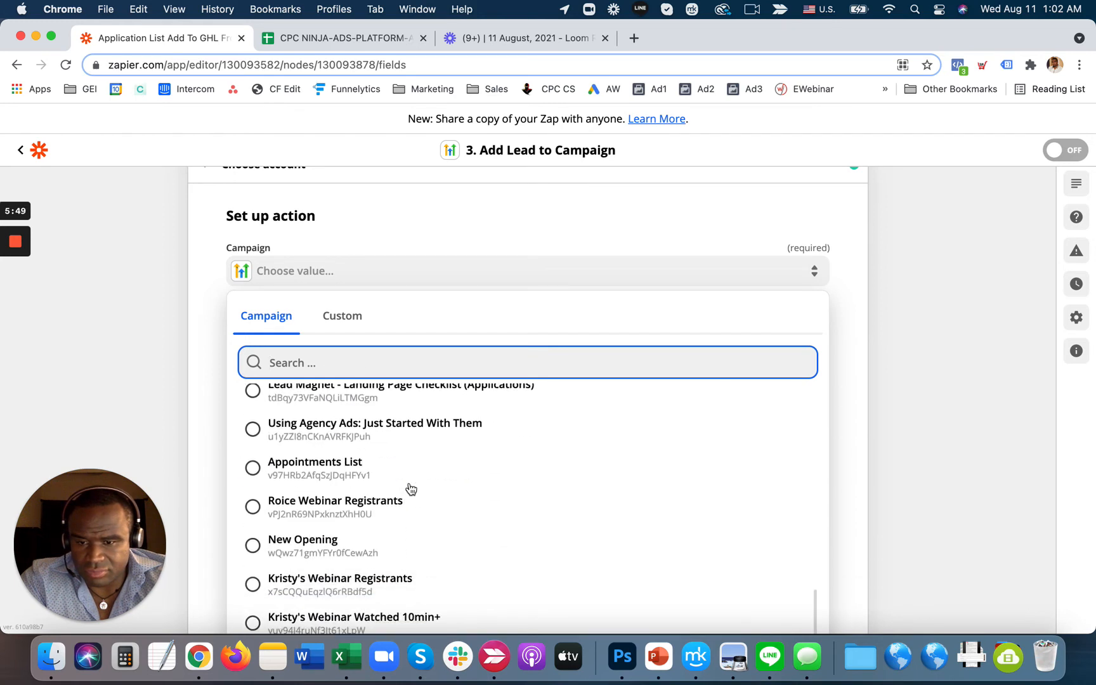
pyautogui.scroll(-3, 408, 540)
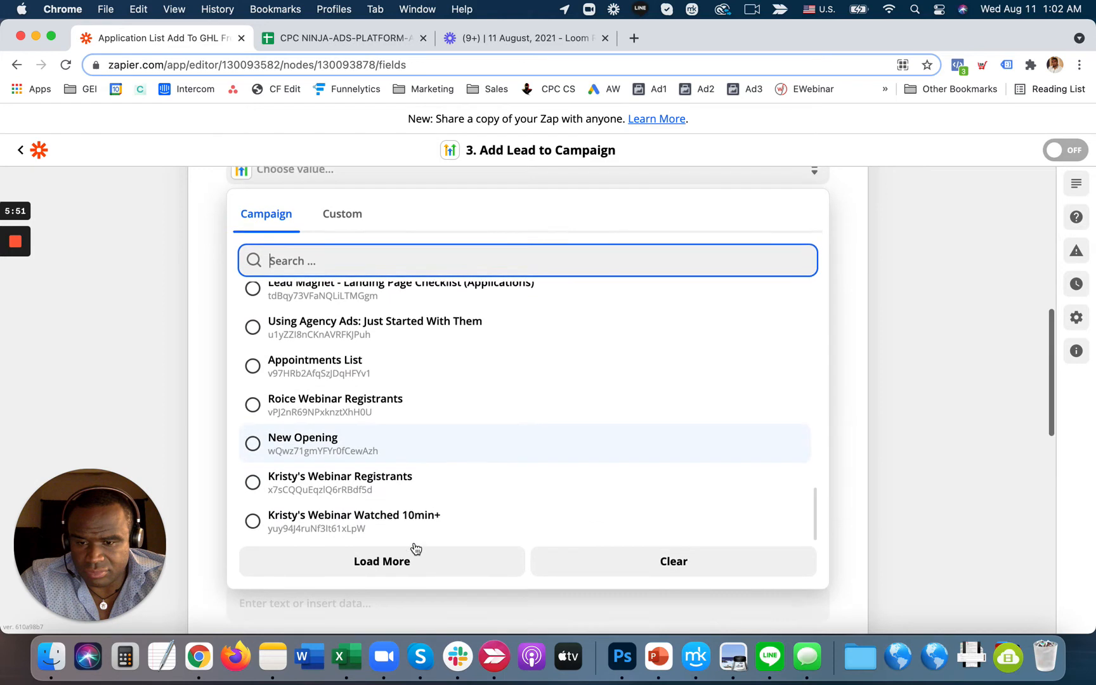
pyautogui.scroll(10, 387, 438)
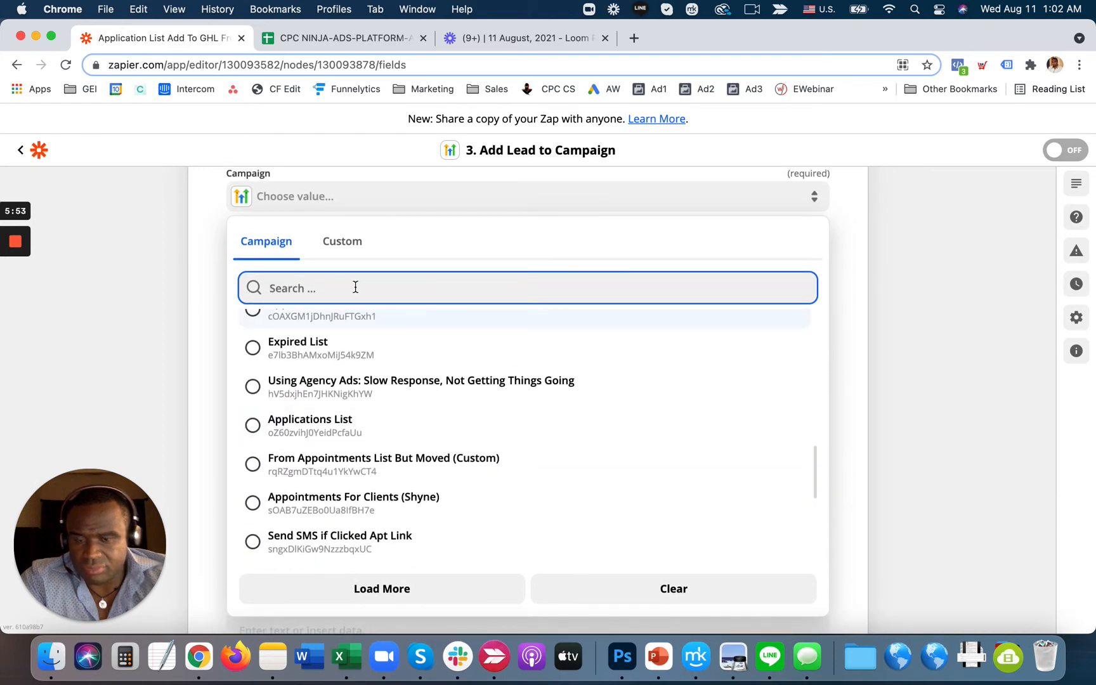
pyautogui.write('applic')
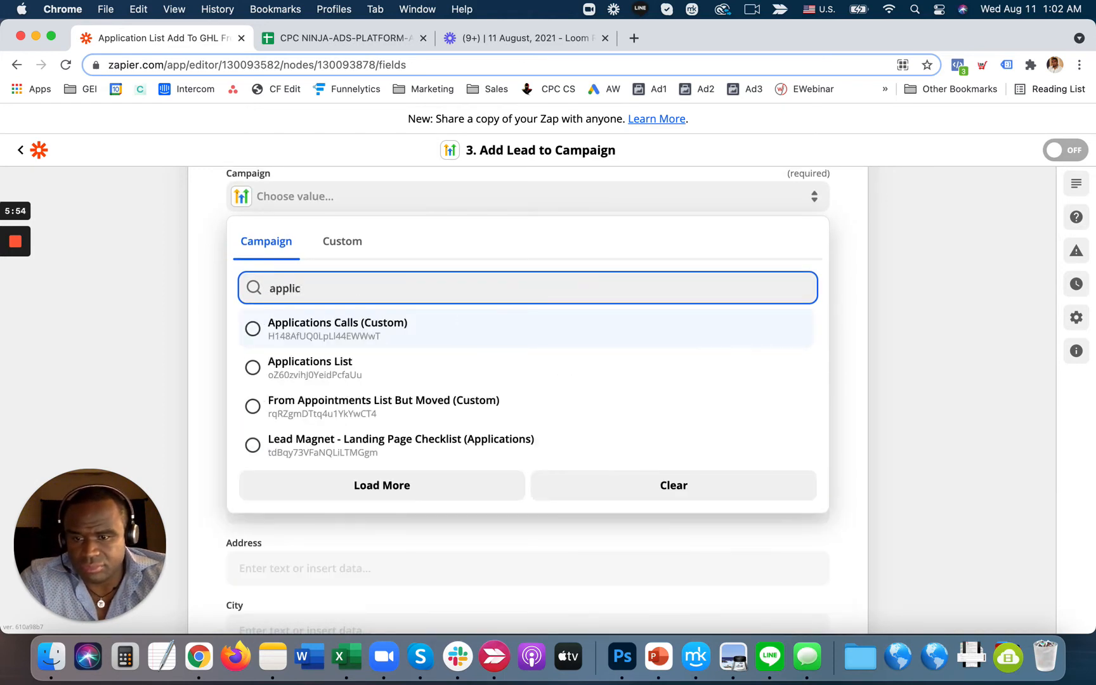
pyautogui.click(378, 366)
# - Map First Name to the sheet's 1. First Name and Last Name to 1. Last Name
pyautogui.click(406, 313)
pyautogui.click(358, 432)
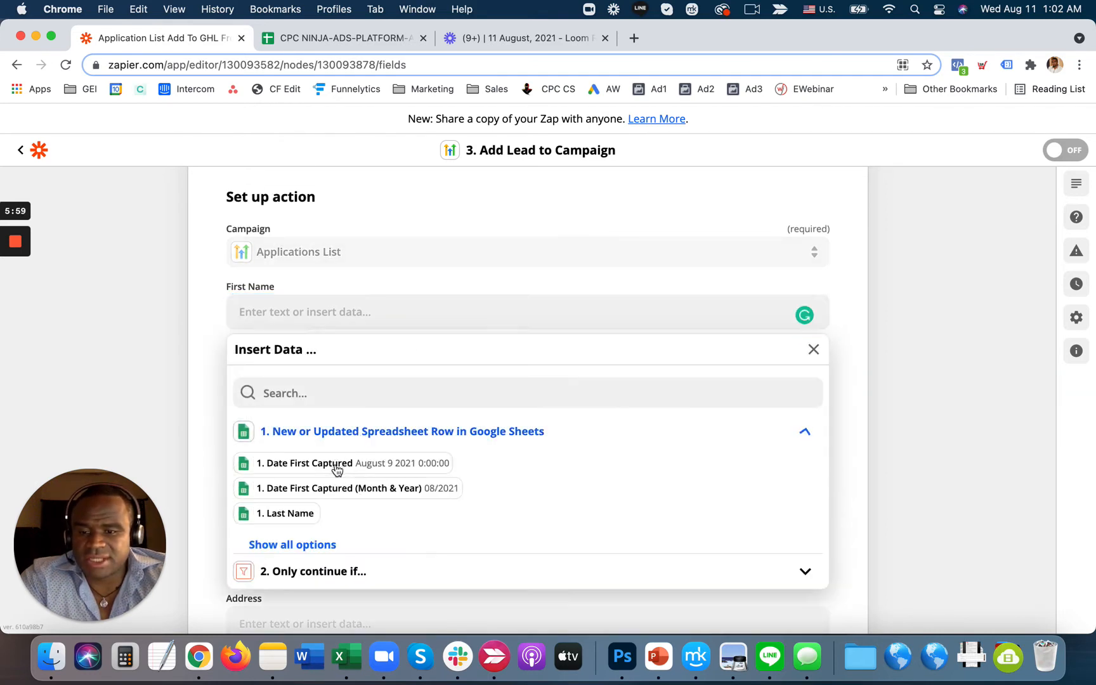
pyautogui.click(304, 545)
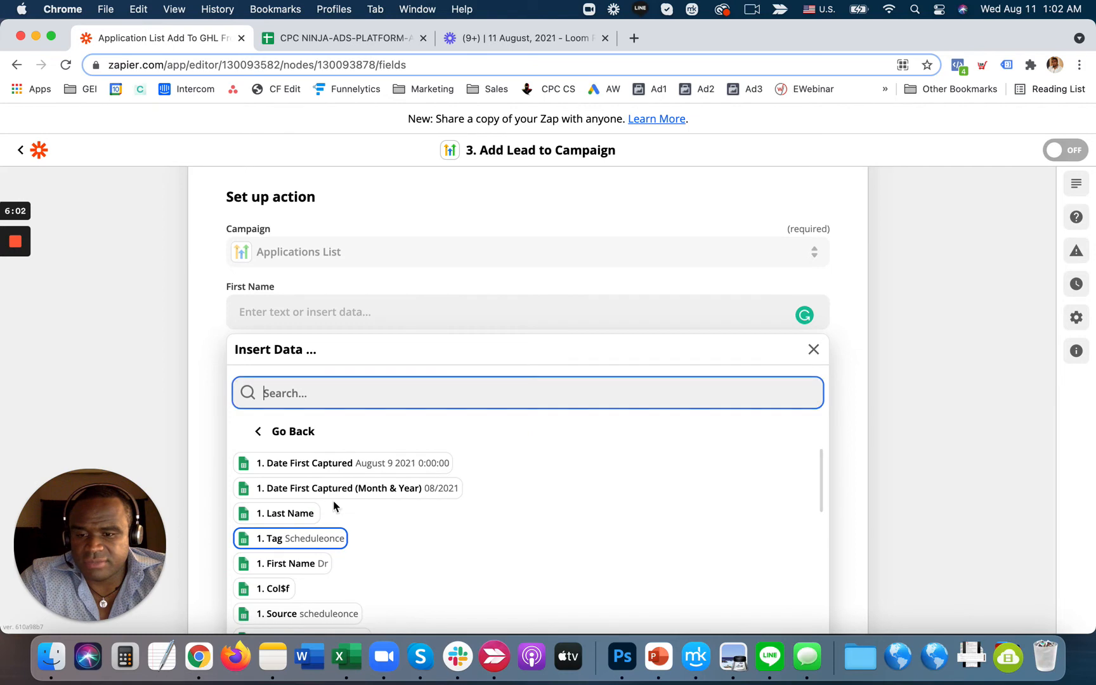
pyautogui.click(311, 564)
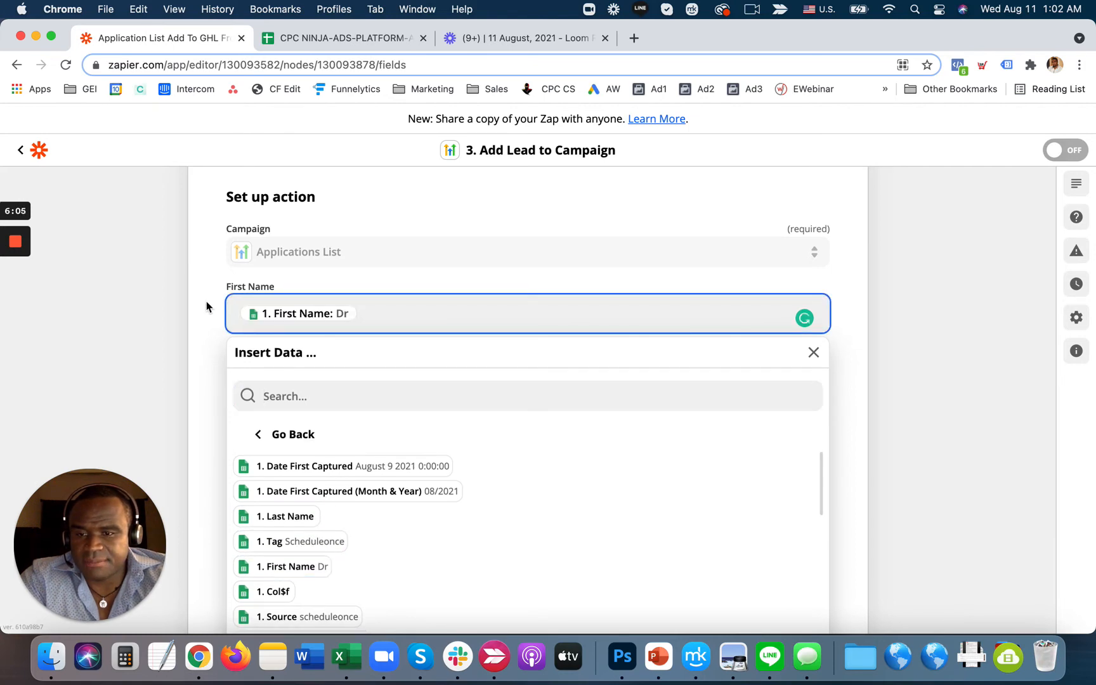
pyautogui.click(206, 307)
pyautogui.click(356, 376)
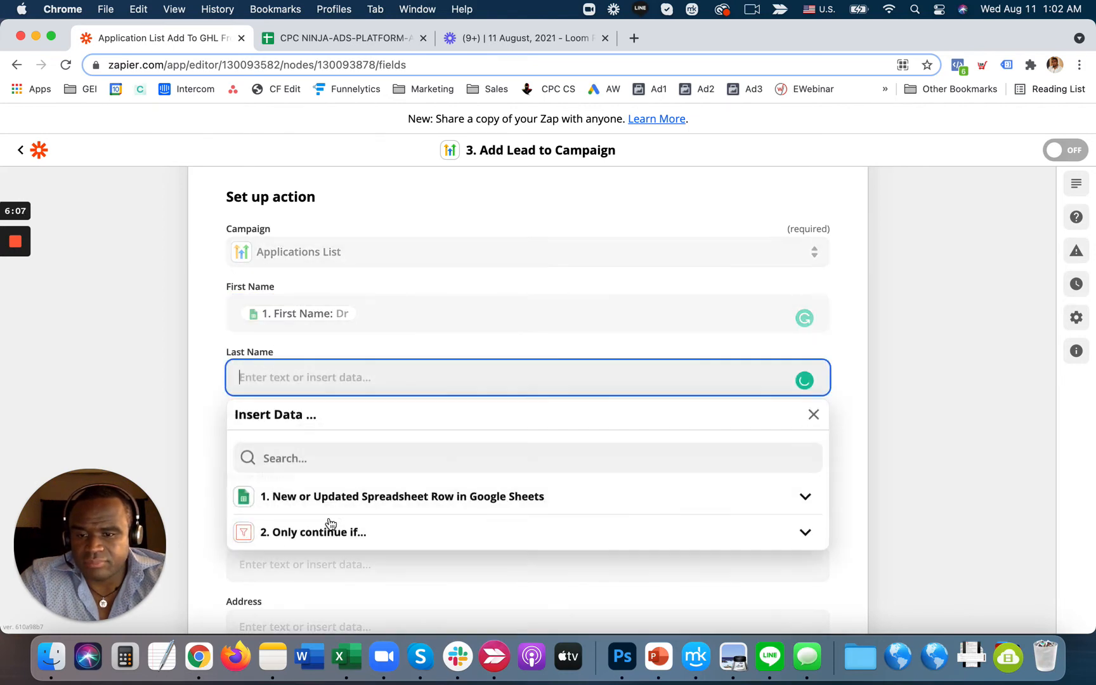
pyautogui.click(328, 498)
pyautogui.click(297, 556)
pyautogui.click(206, 354)
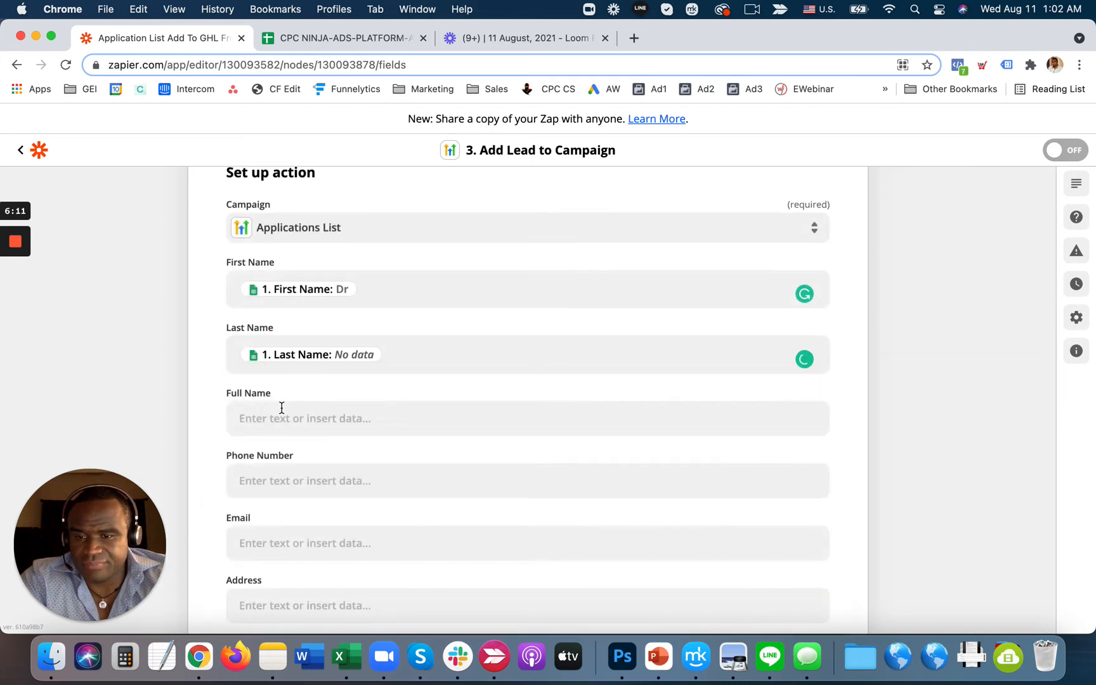
# - Fill Full Name with the sheet's First Name followed by Last Name
pyautogui.click(286, 420)
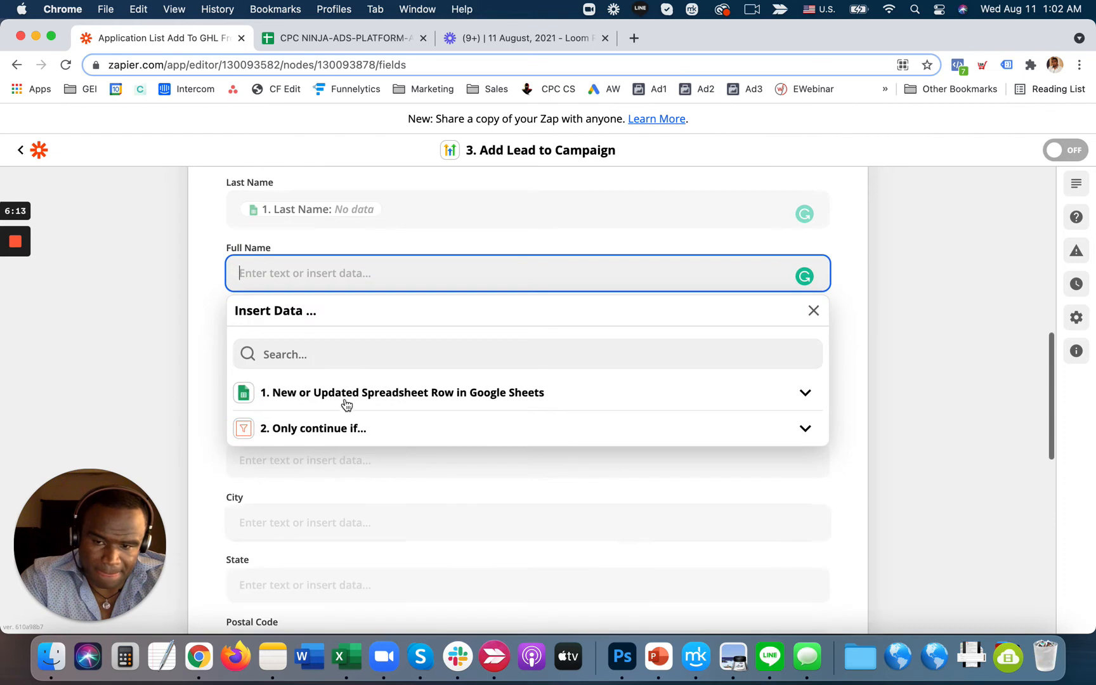
pyautogui.click(345, 392)
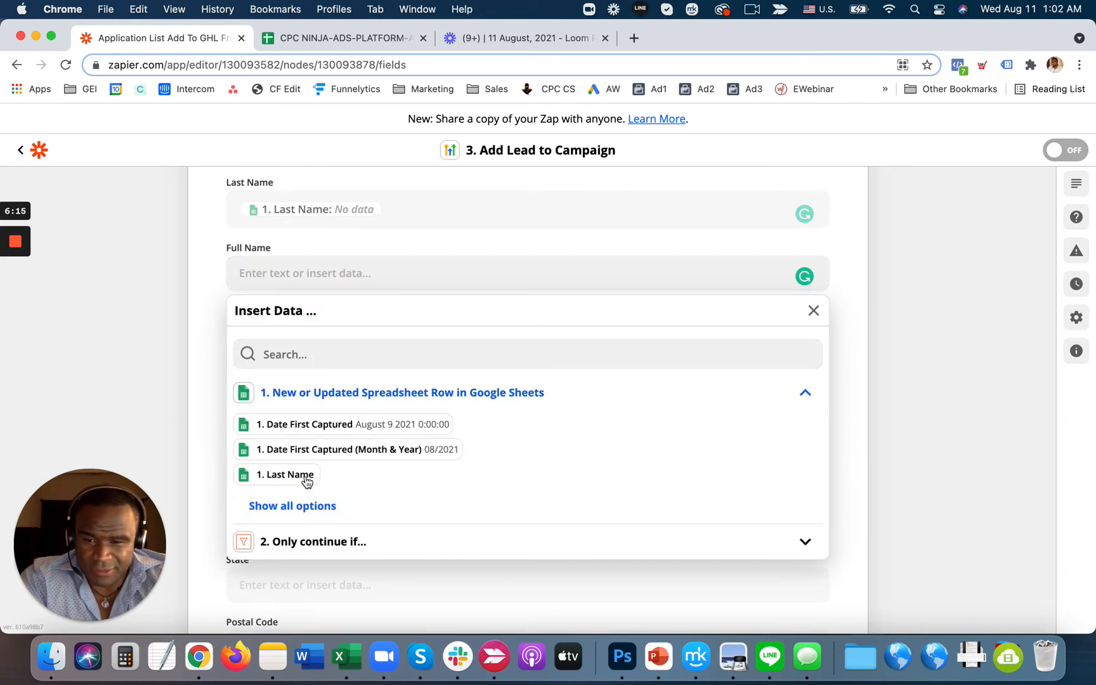
pyautogui.click(307, 507)
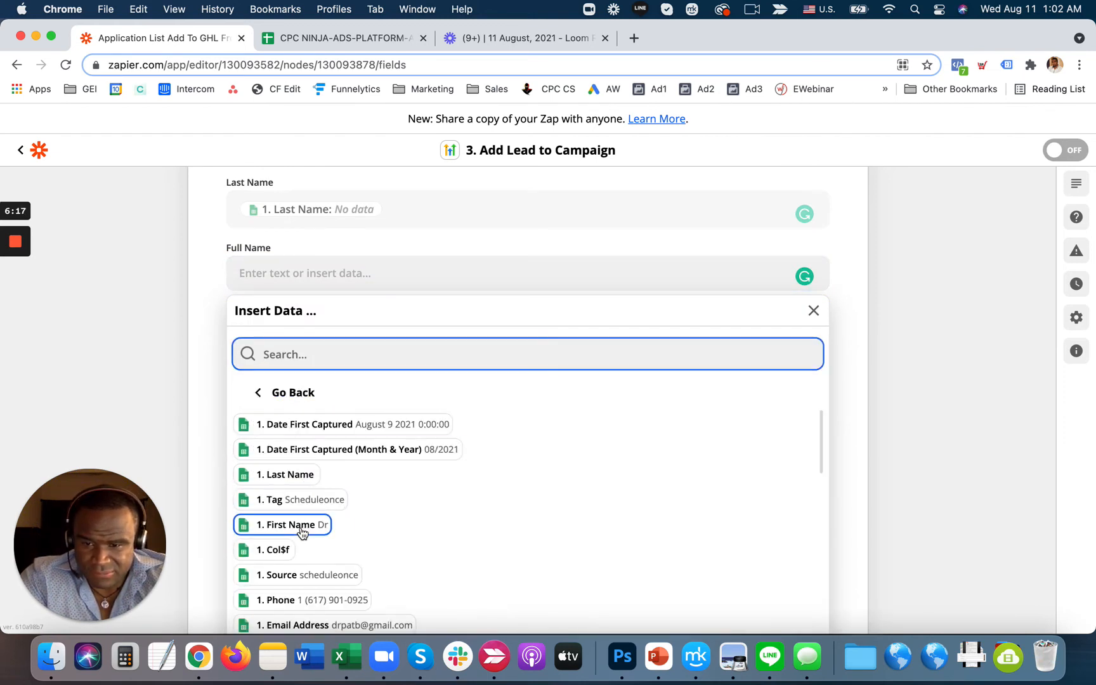
pyautogui.click(302, 532)
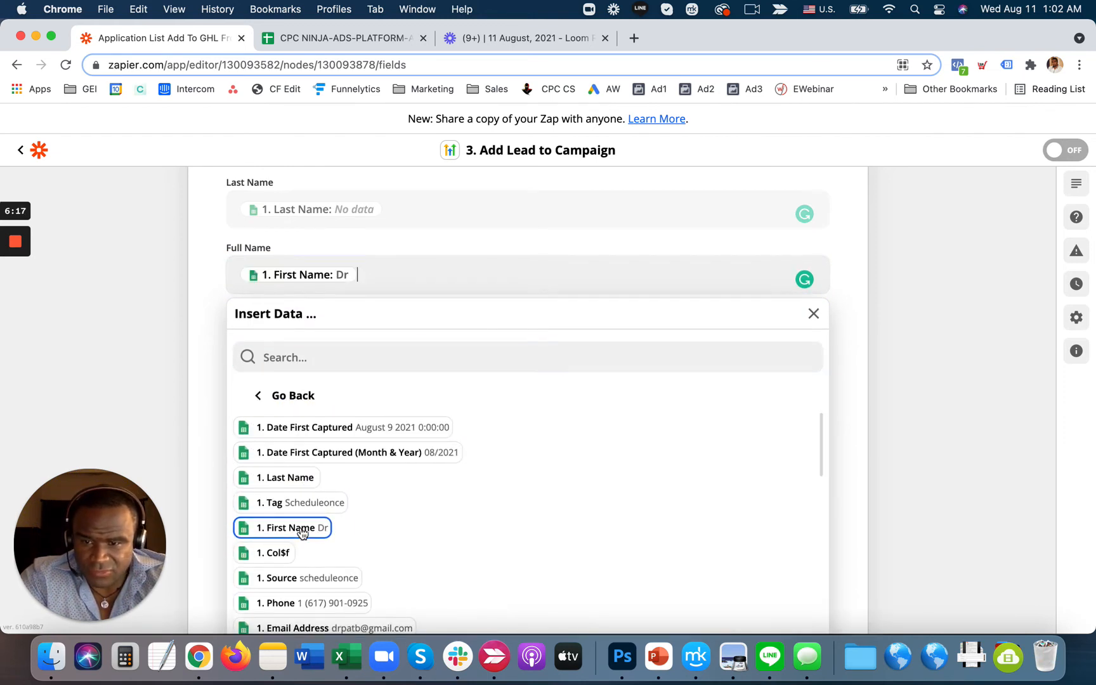
pyautogui.click(287, 478)
pyautogui.click(893, 382)
pyautogui.scroll(-2, 470, 365)
pyautogui.click(362, 295)
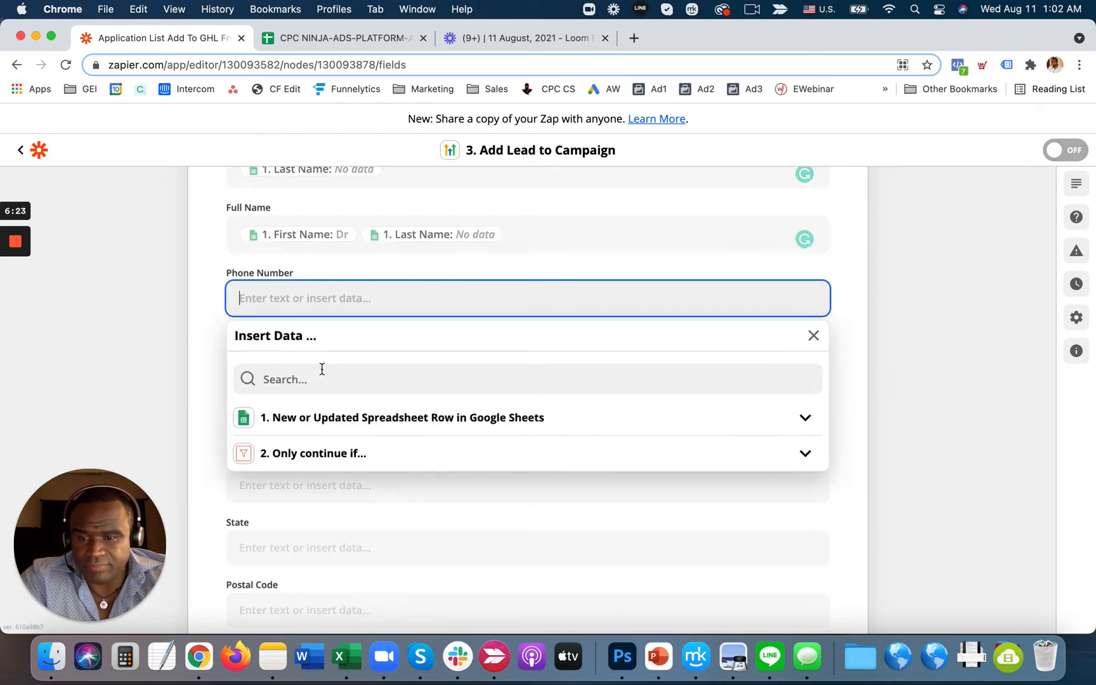
# - Fill Phone Number with the sheet's 1. Phone column
pyautogui.click(331, 432)
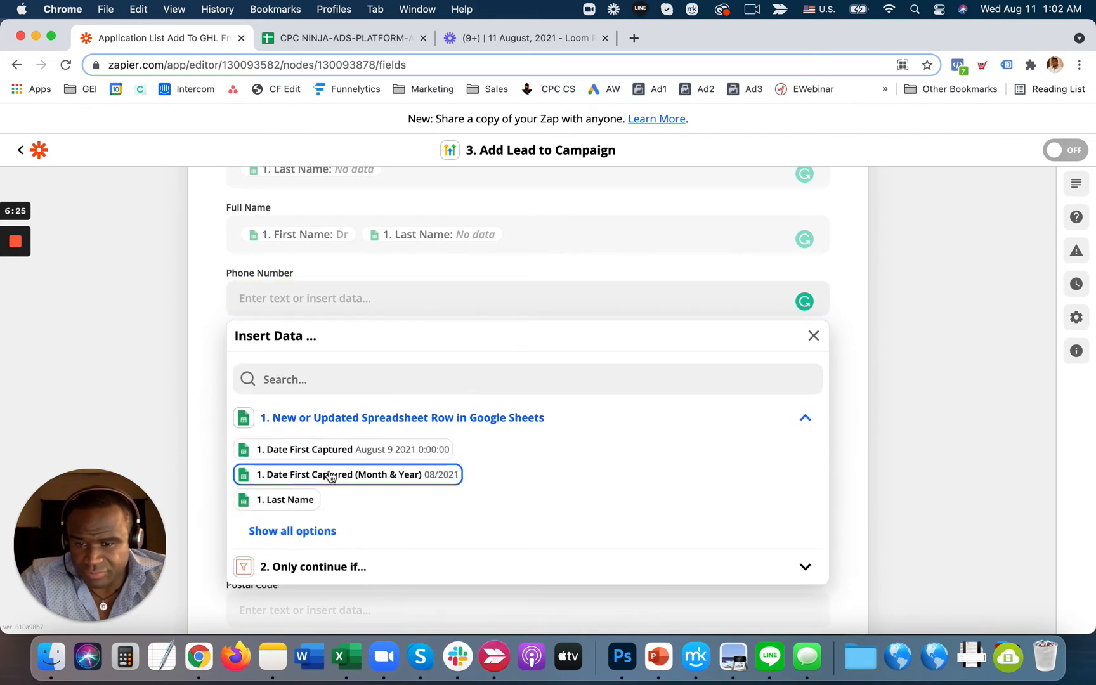
pyautogui.click(315, 533)
pyautogui.scroll(-3, 355, 520)
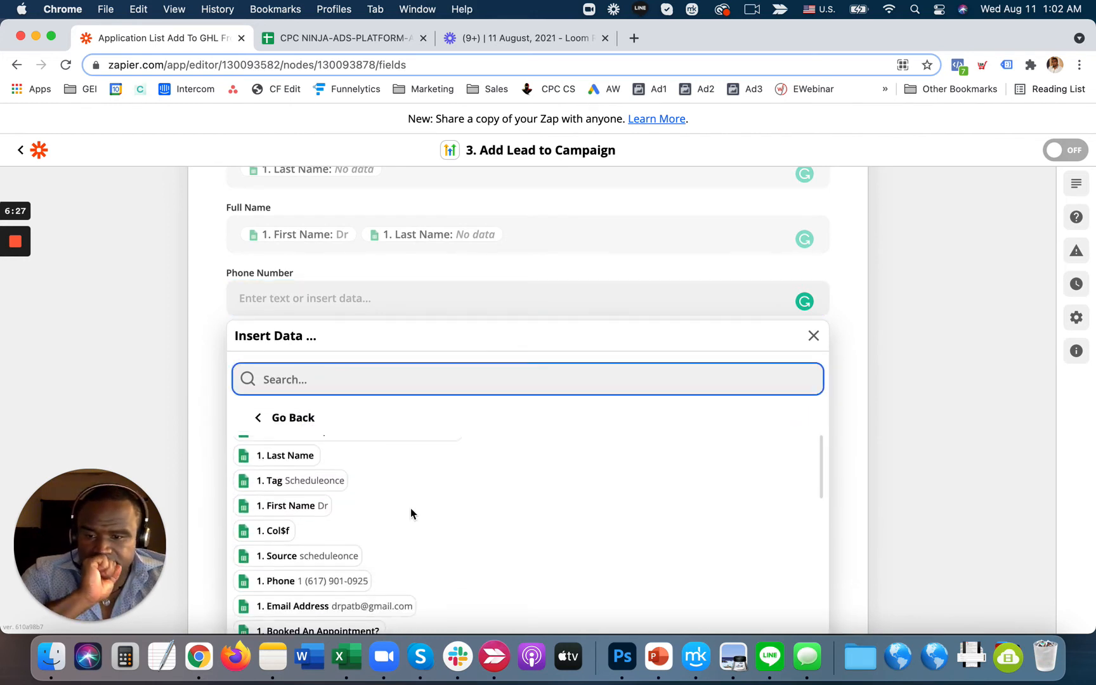
pyautogui.click(343, 525)
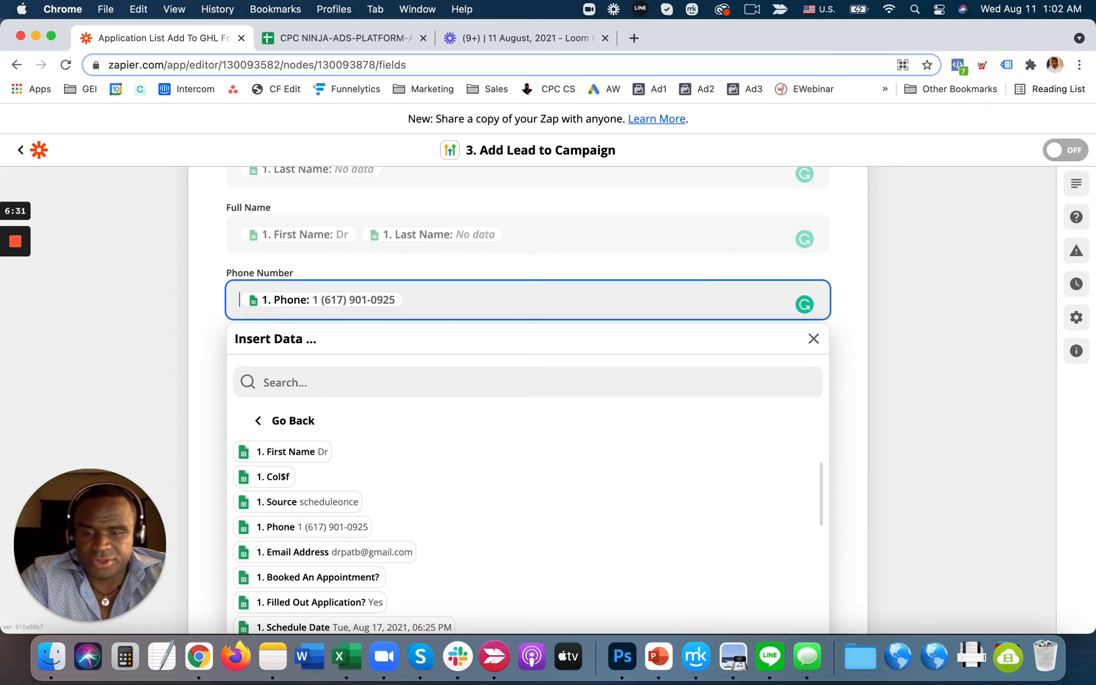
pyautogui.click(965, 359)
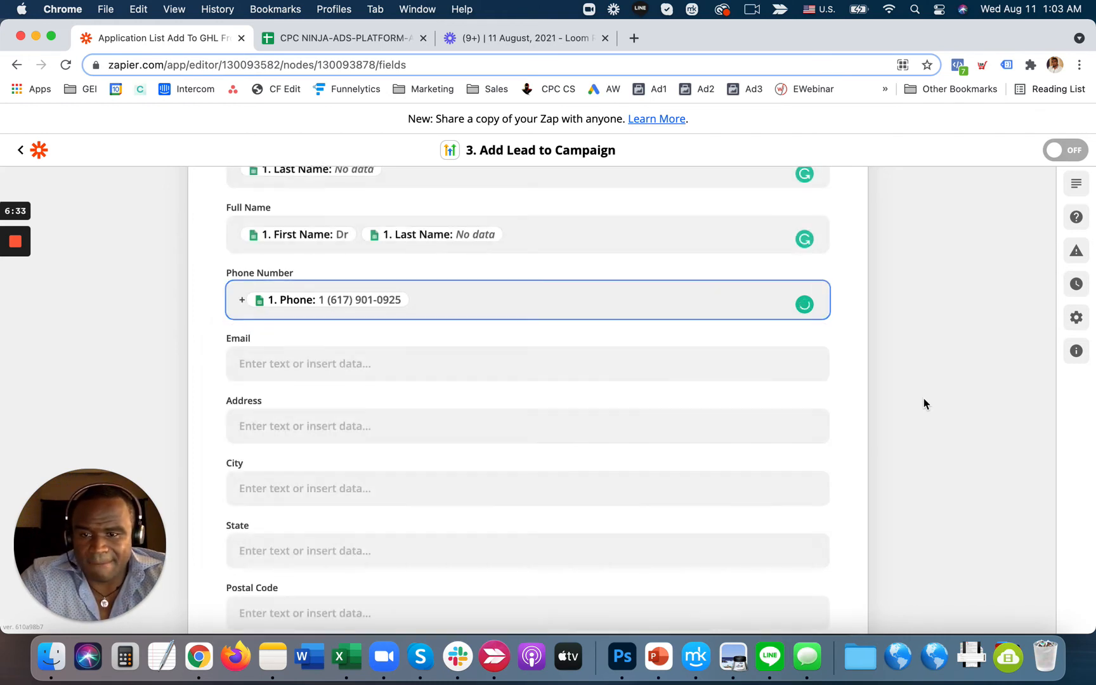
pyautogui.scroll(-2, 924, 397)
# - Map Email to the sheet's 1. Email Address column
pyautogui.click(343, 317)
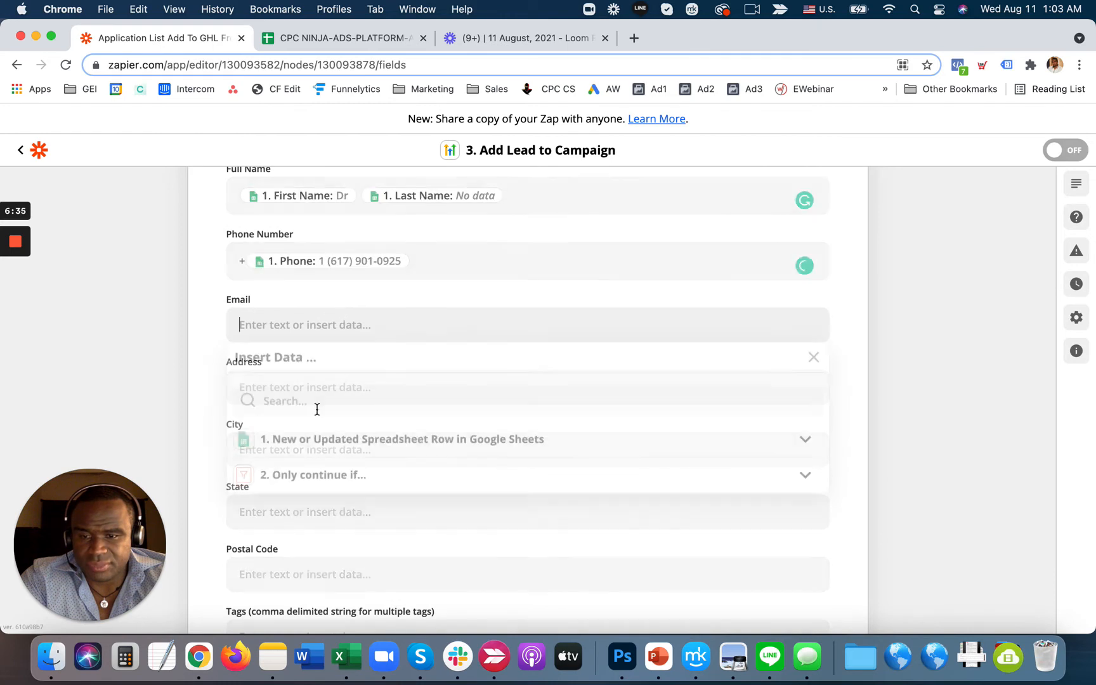
pyautogui.click(330, 445)
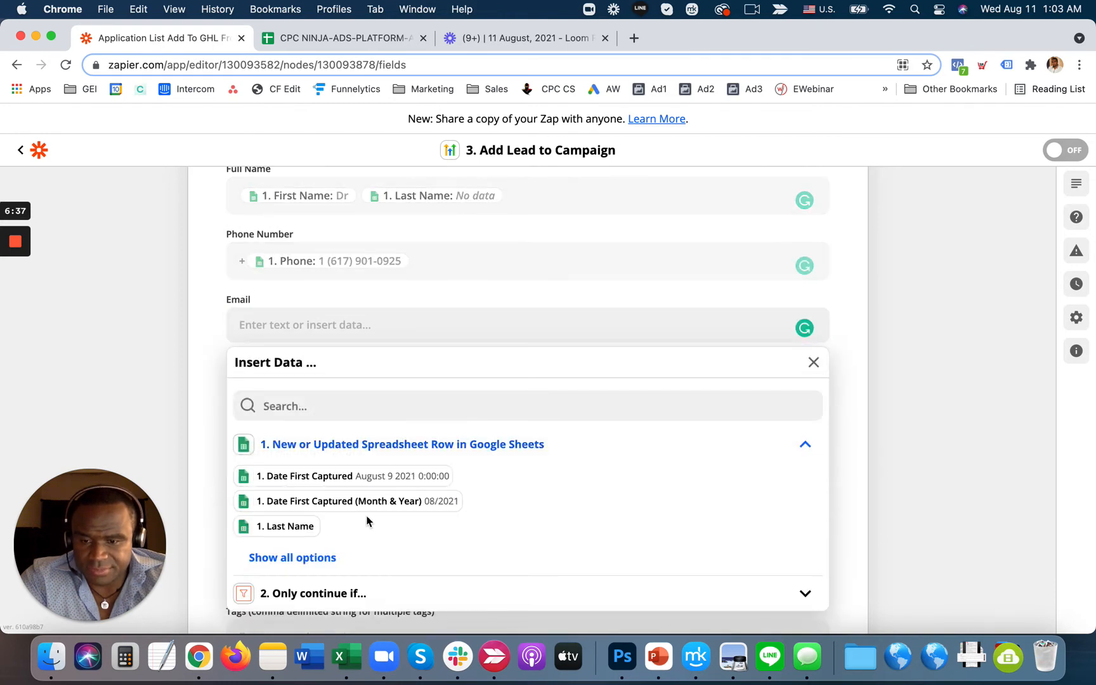
pyautogui.click(319, 558)
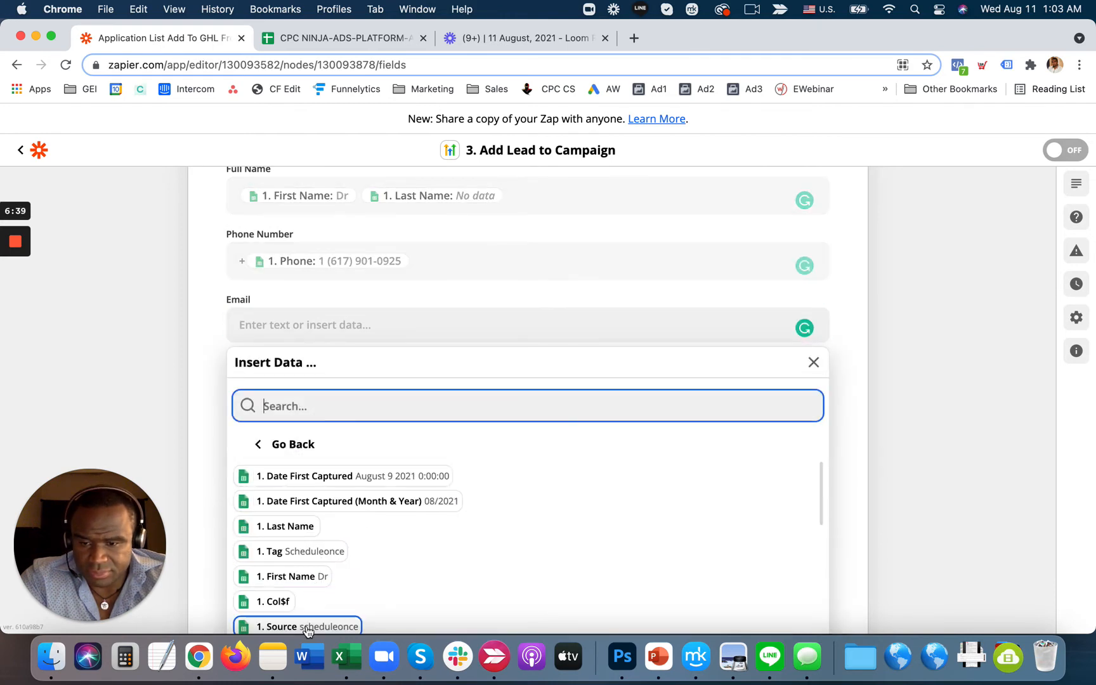
pyautogui.scroll(-3, 307, 629)
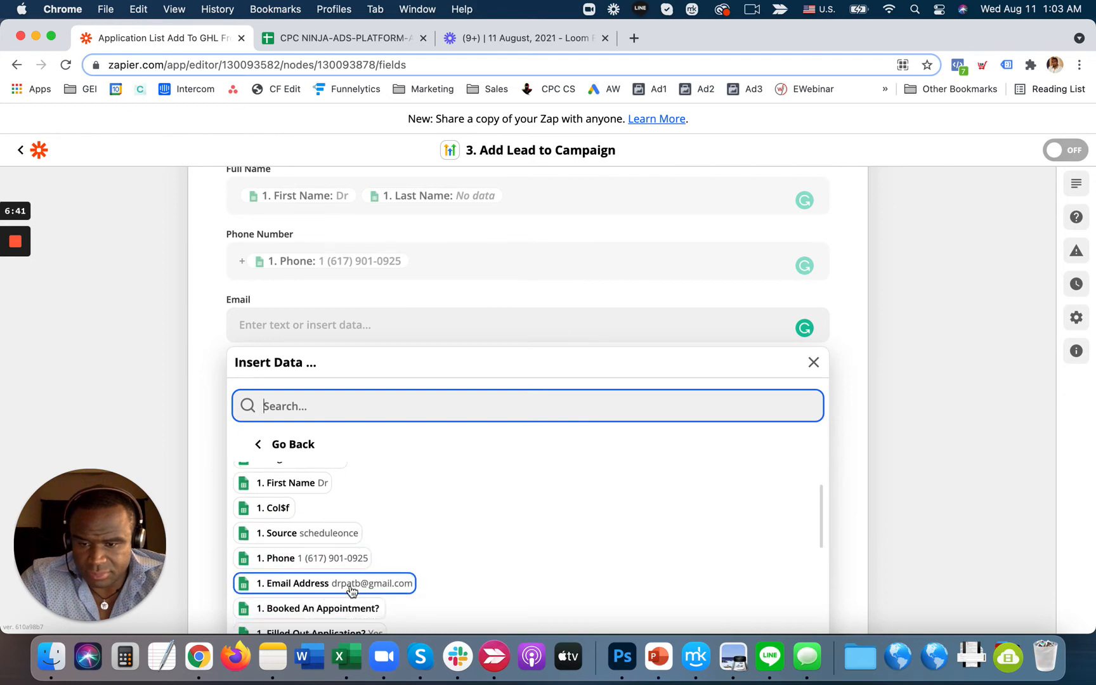
pyautogui.click(351, 584)
pyautogui.click(930, 396)
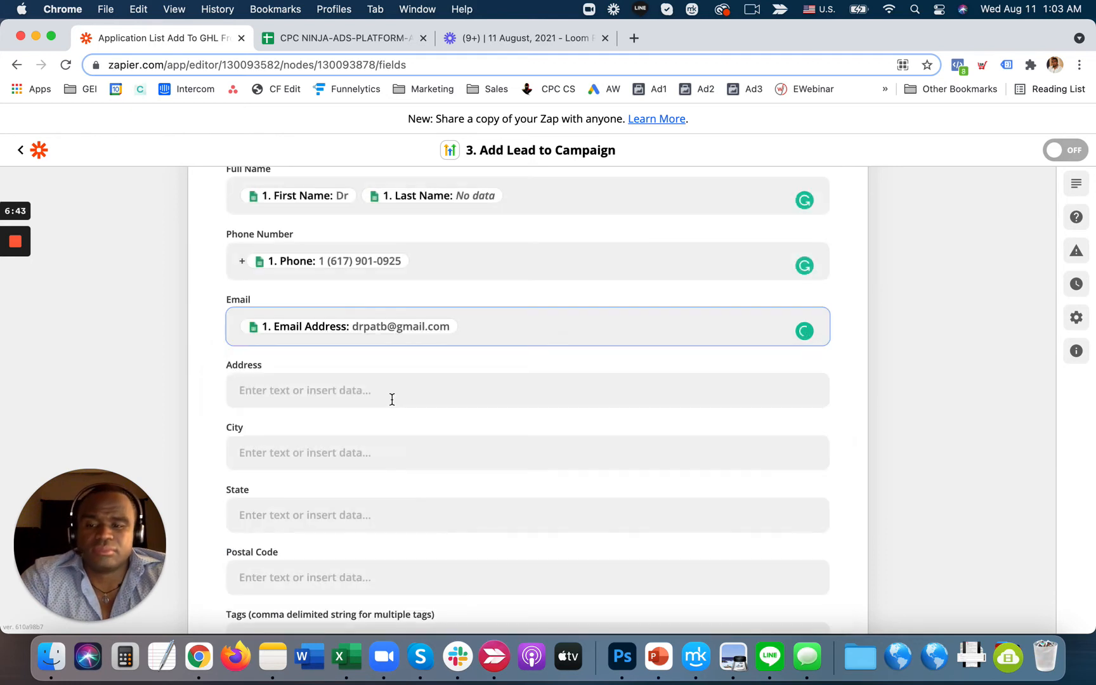
pyautogui.scroll(-5, 392, 399)
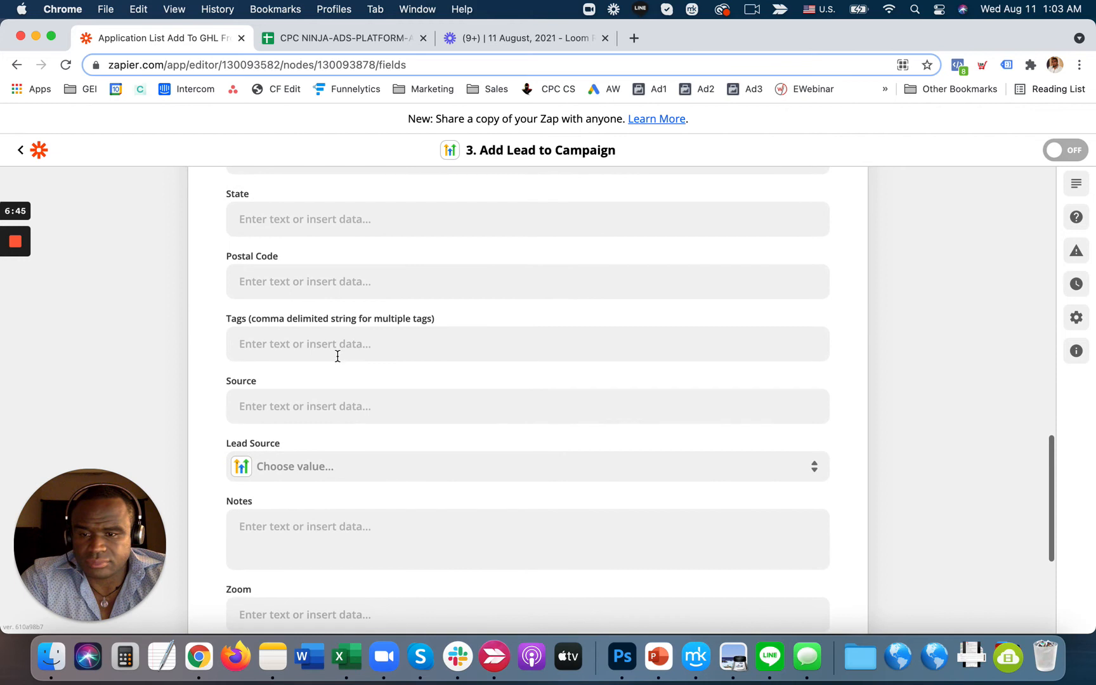
# - Map the sheet's Source column into the Tags field
pyautogui.click(338, 346)
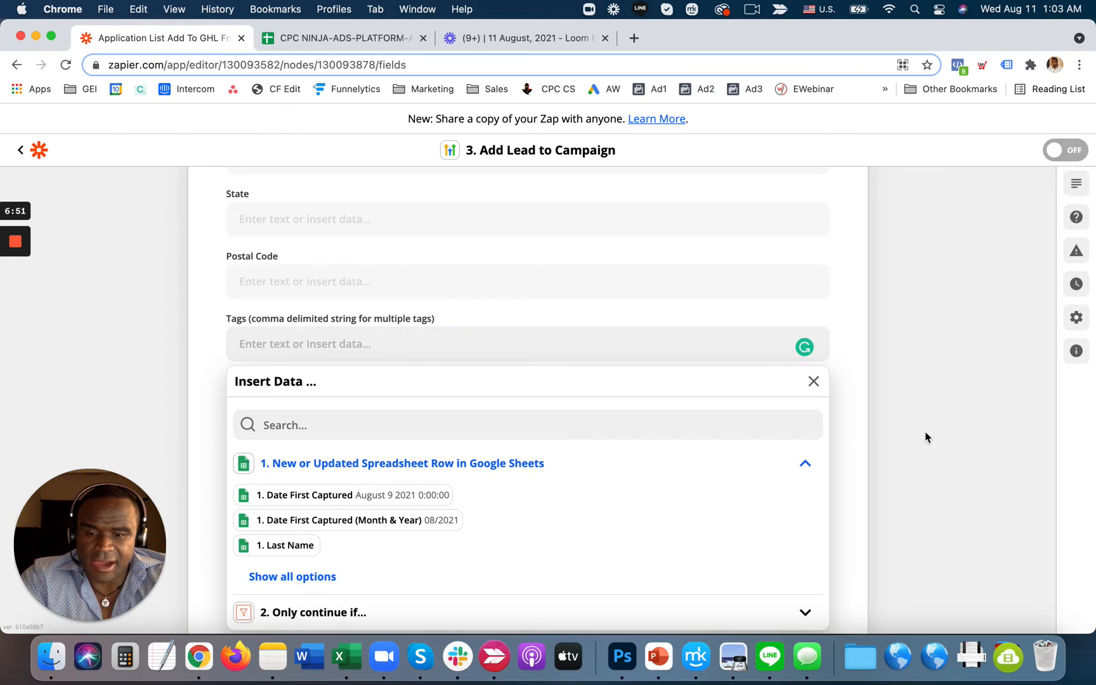
pyautogui.scroll(-5, 925, 432)
pyautogui.click(312, 438)
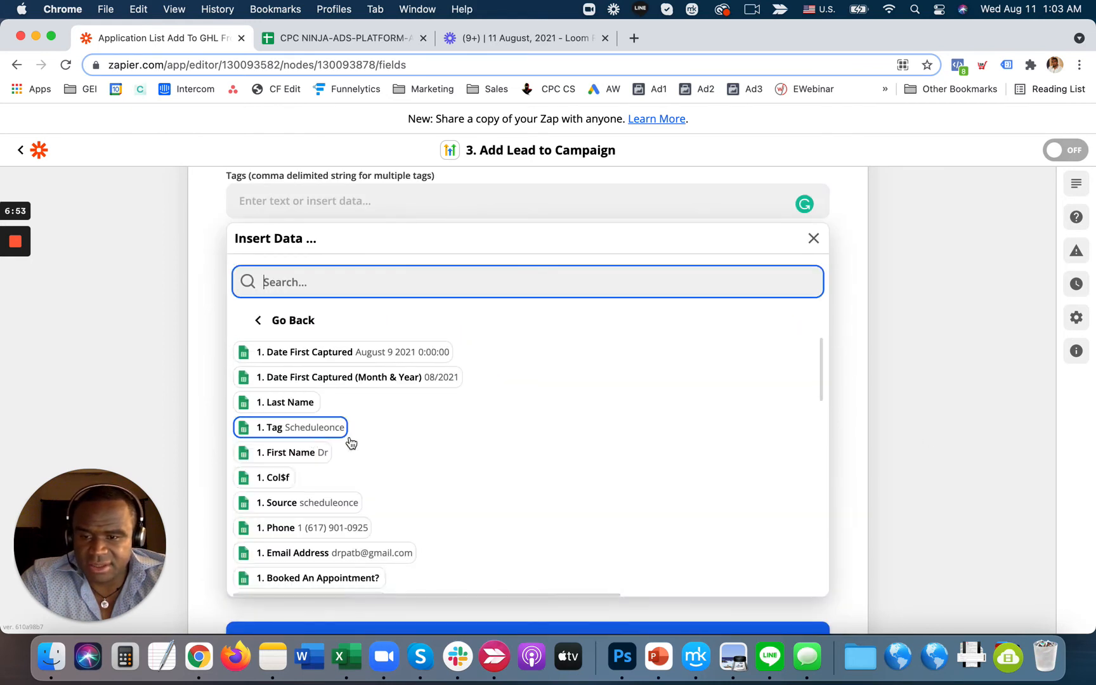
pyautogui.scroll(-3, 329, 466)
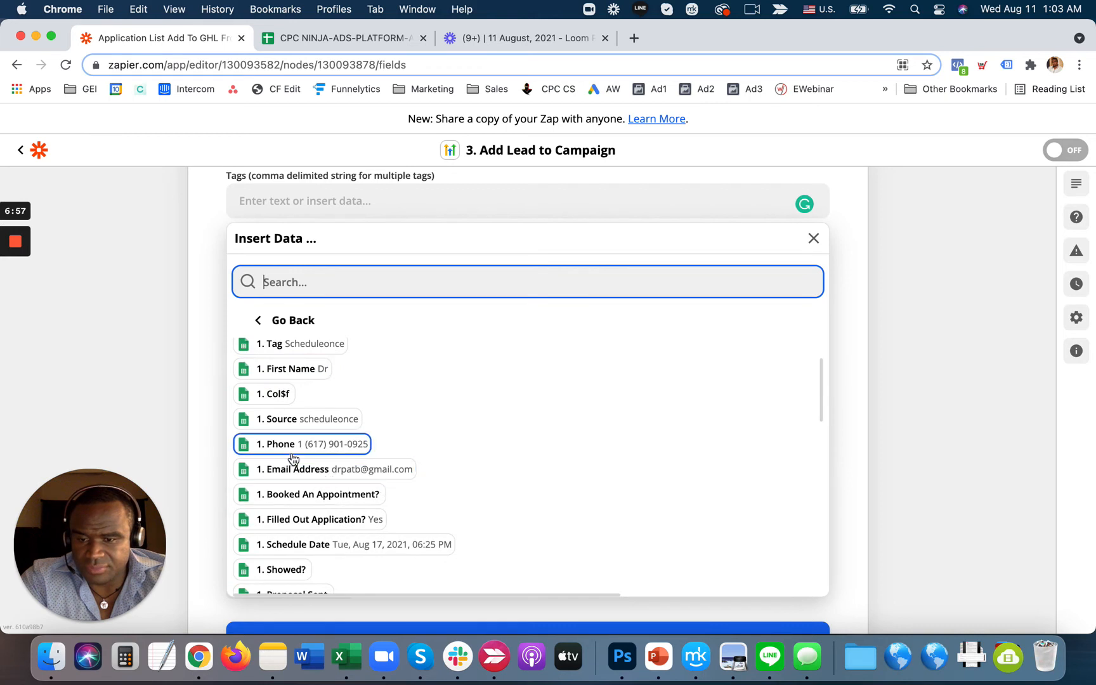
pyautogui.scroll(2, 291, 457)
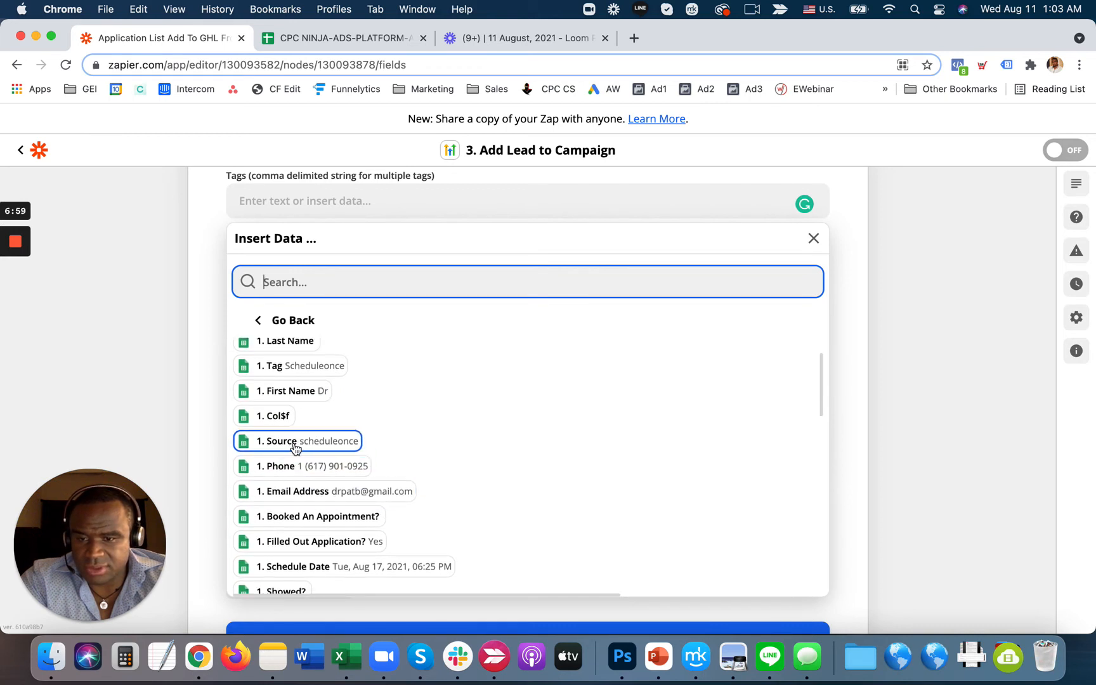
pyautogui.click(295, 441)
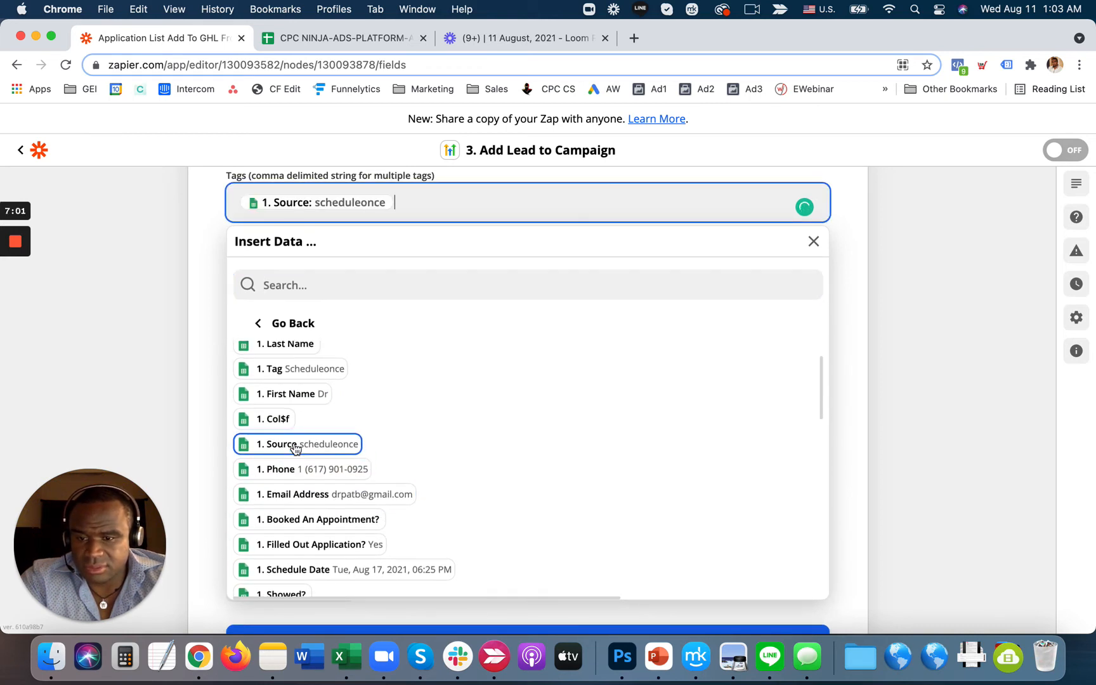
pyautogui.click(921, 448)
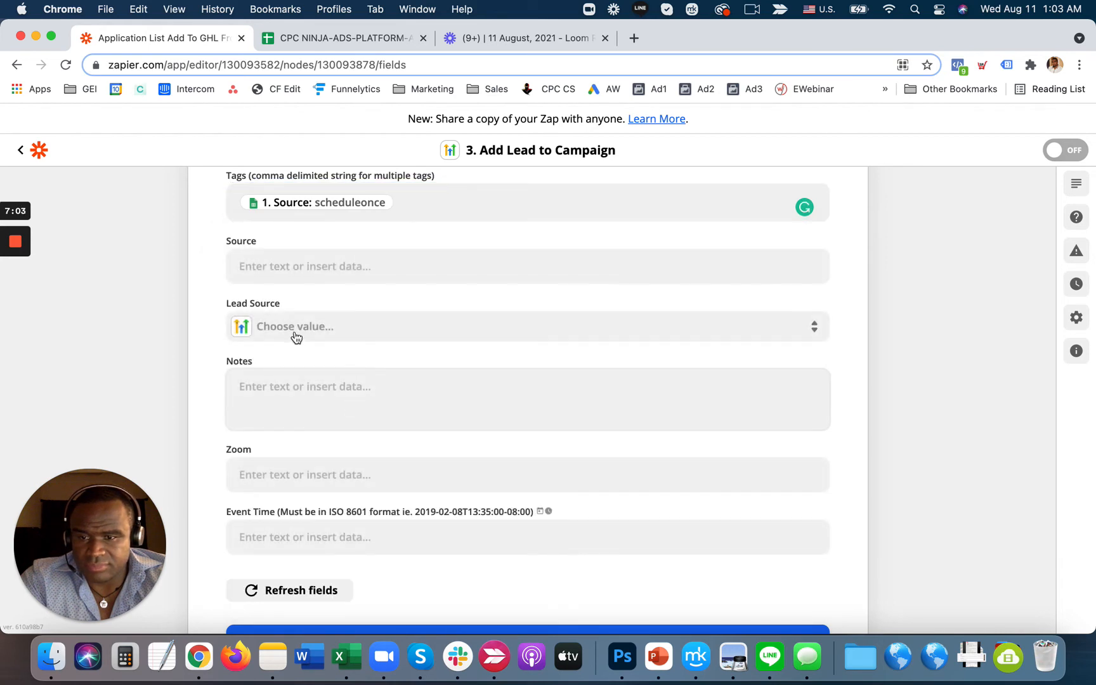
# - Fill the Source field with UTM Campaign, UTM Ad Set and UTM Ad from the sheet
pyautogui.click(298, 269)
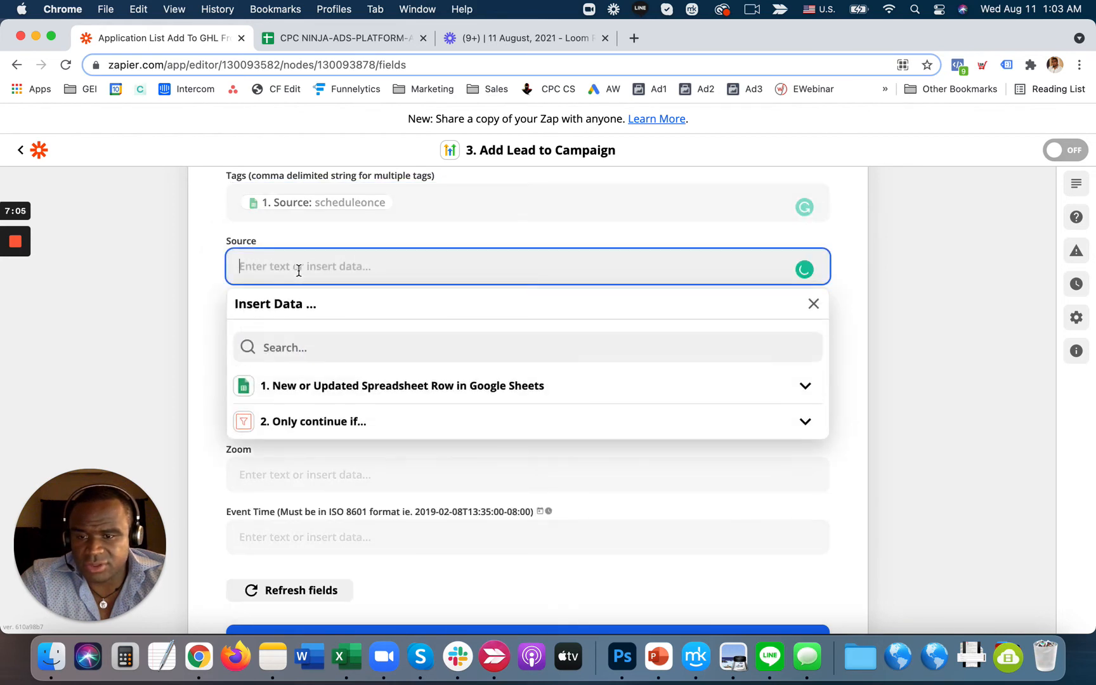
pyautogui.click(316, 345)
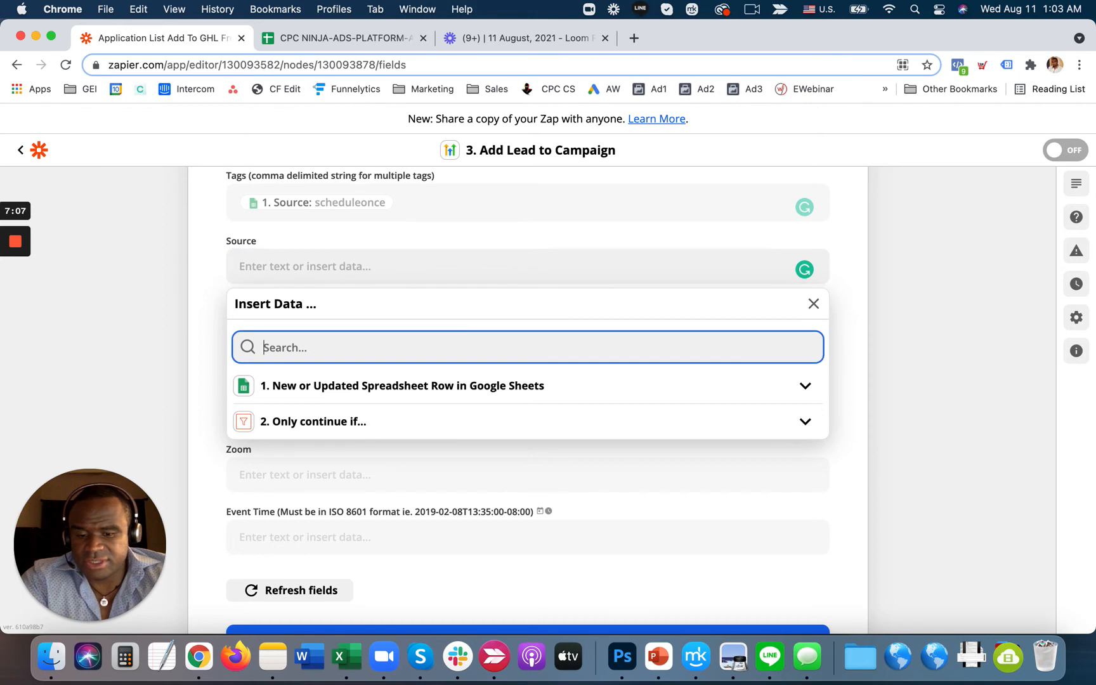
pyautogui.write('utm')
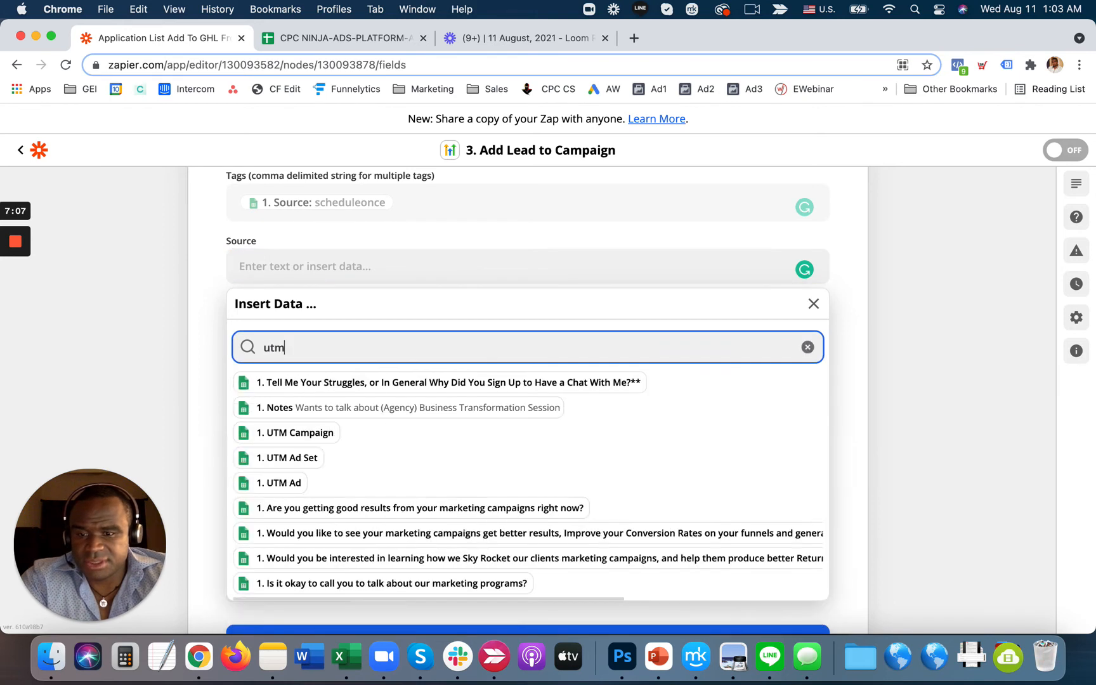
pyautogui.click(321, 436)
pyautogui.click(311, 458)
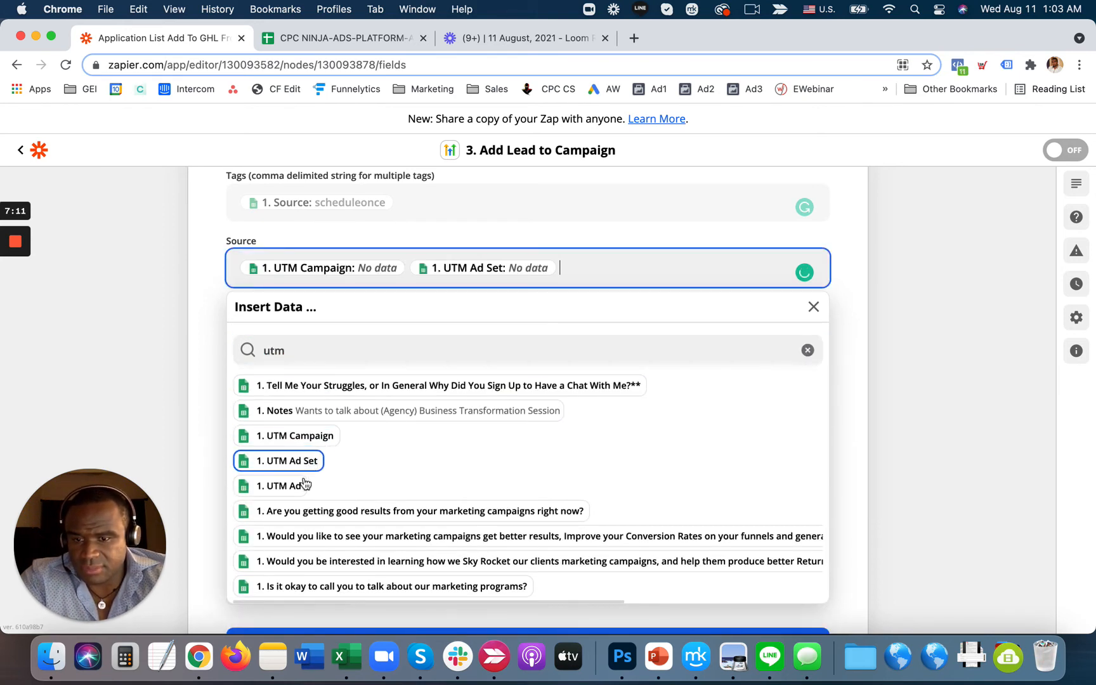
pyautogui.click(293, 486)
pyautogui.click(947, 411)
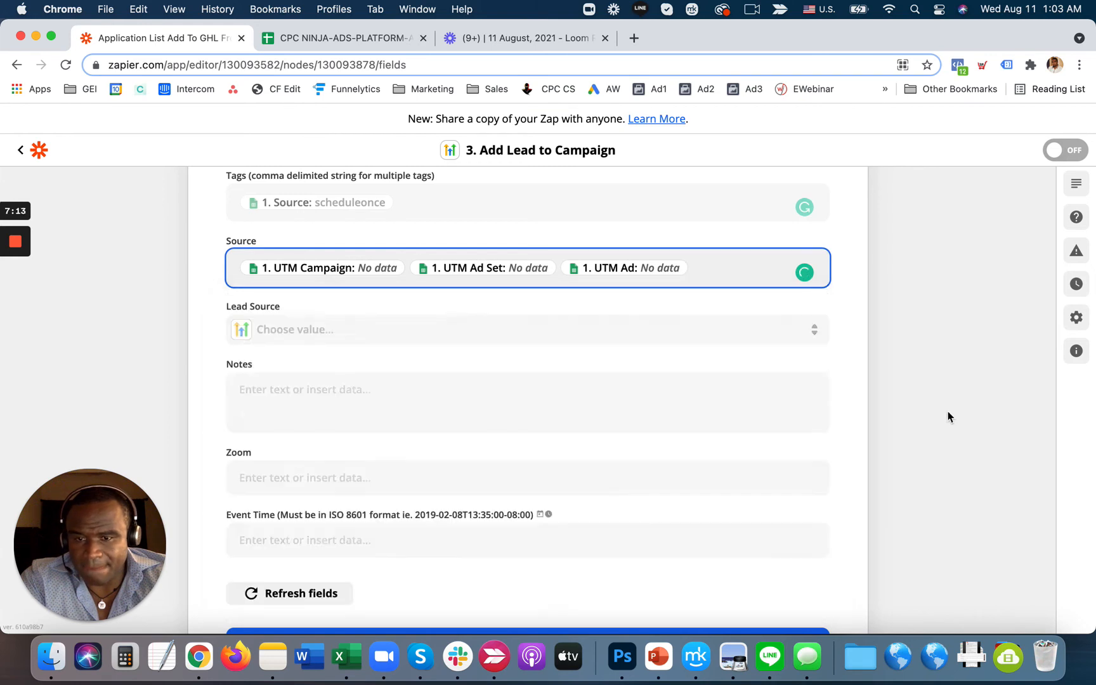
# - Set the Lead Source to Facebook
pyautogui.scroll(-1, 506, 346)
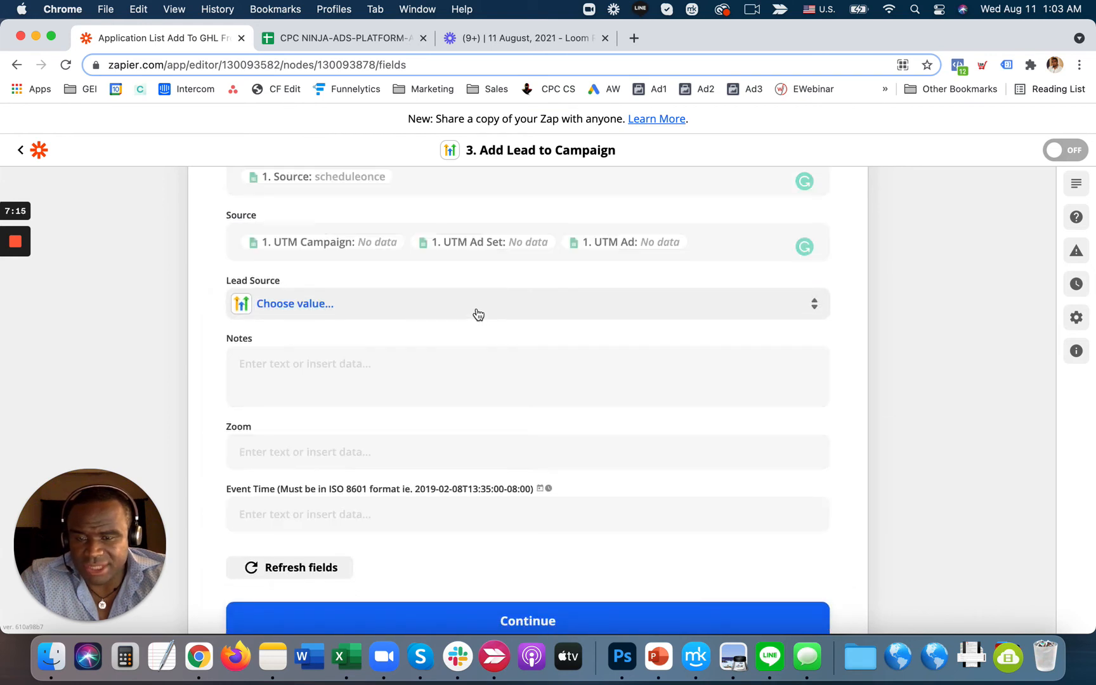
pyautogui.click(299, 314)
pyautogui.click(293, 433)
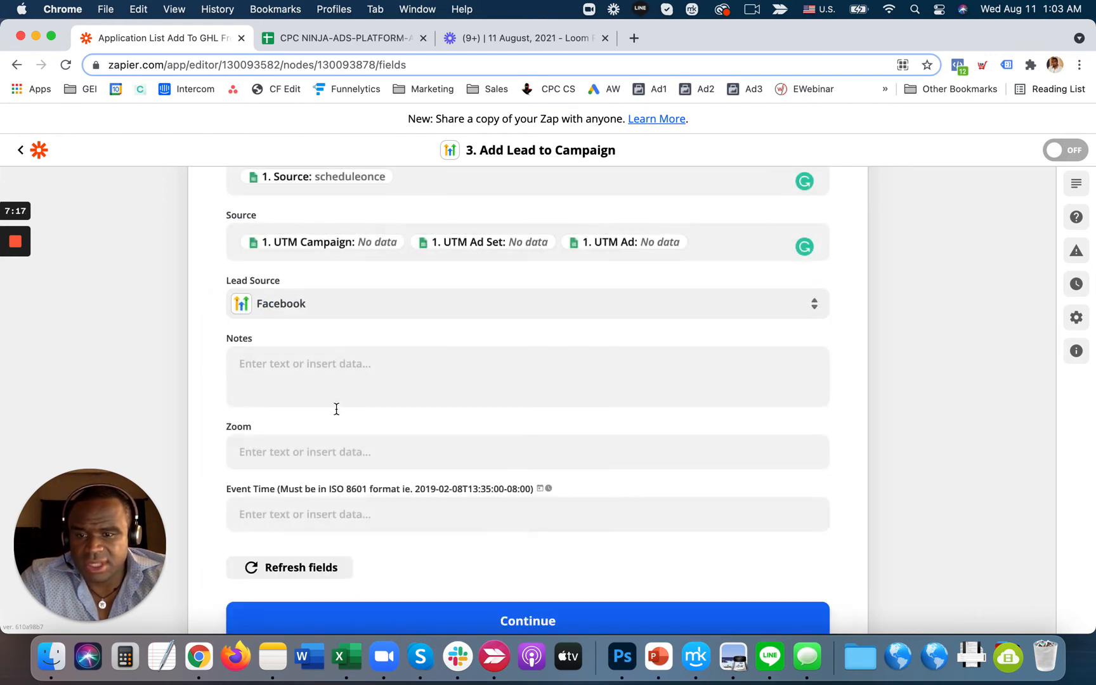
# - Open the Notes field's data list and expand every Google Sheets trigger column
pyautogui.click(379, 371)
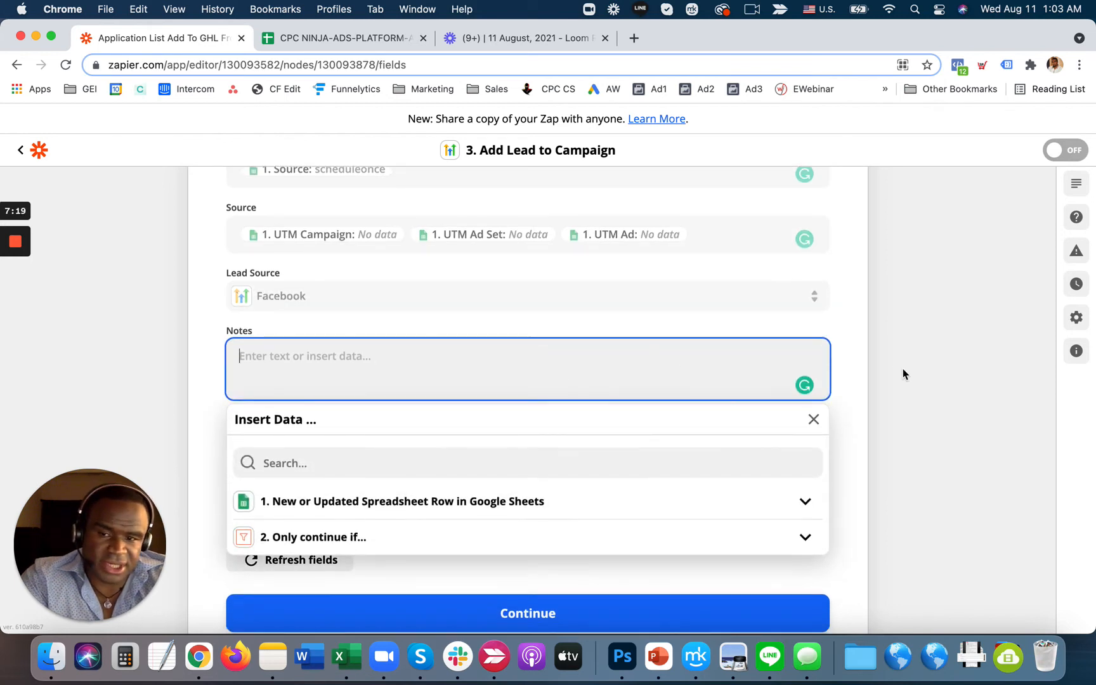
pyautogui.scroll(-3, 903, 370)
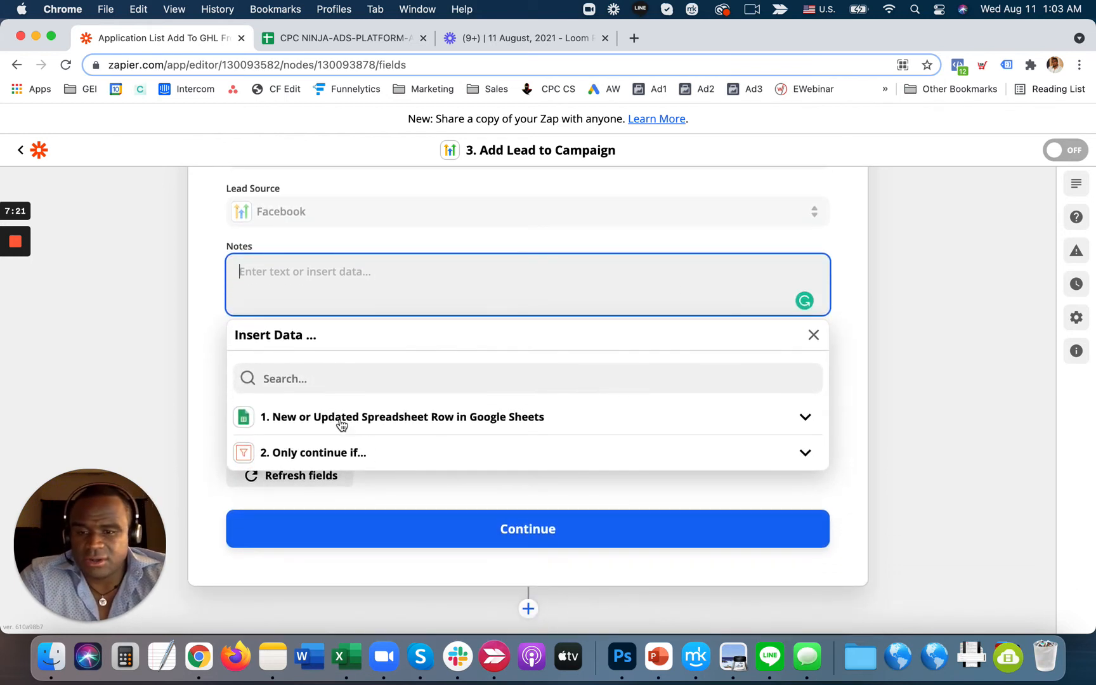
pyautogui.click(335, 421)
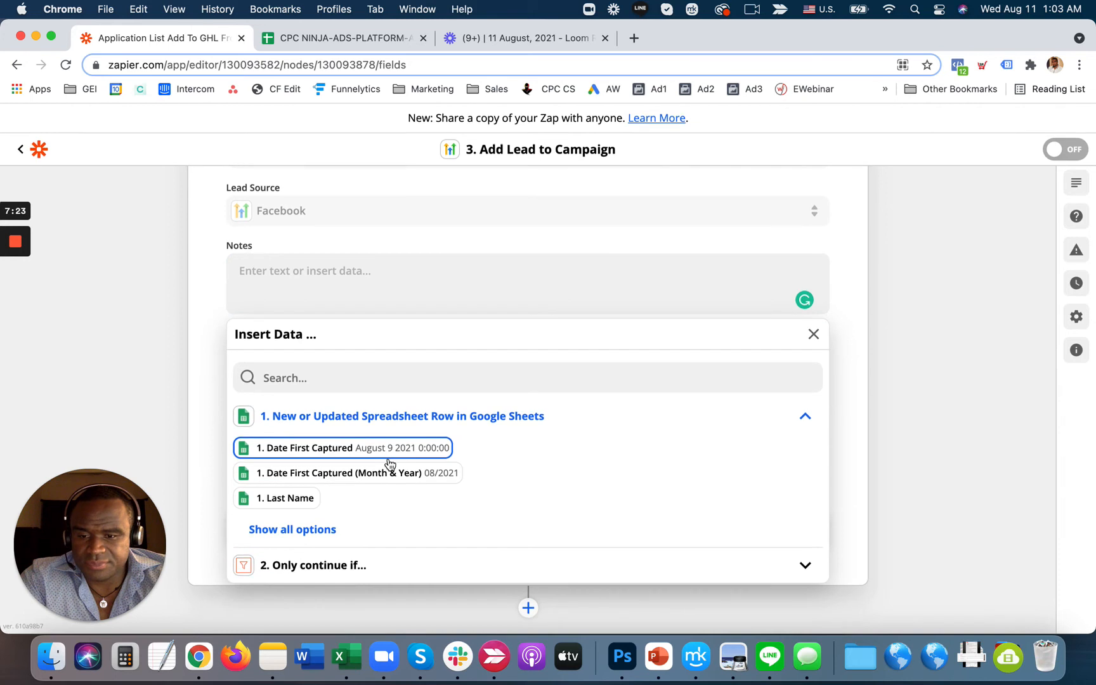
pyautogui.click(302, 534)
pyautogui.scroll(-8, 508, 483)
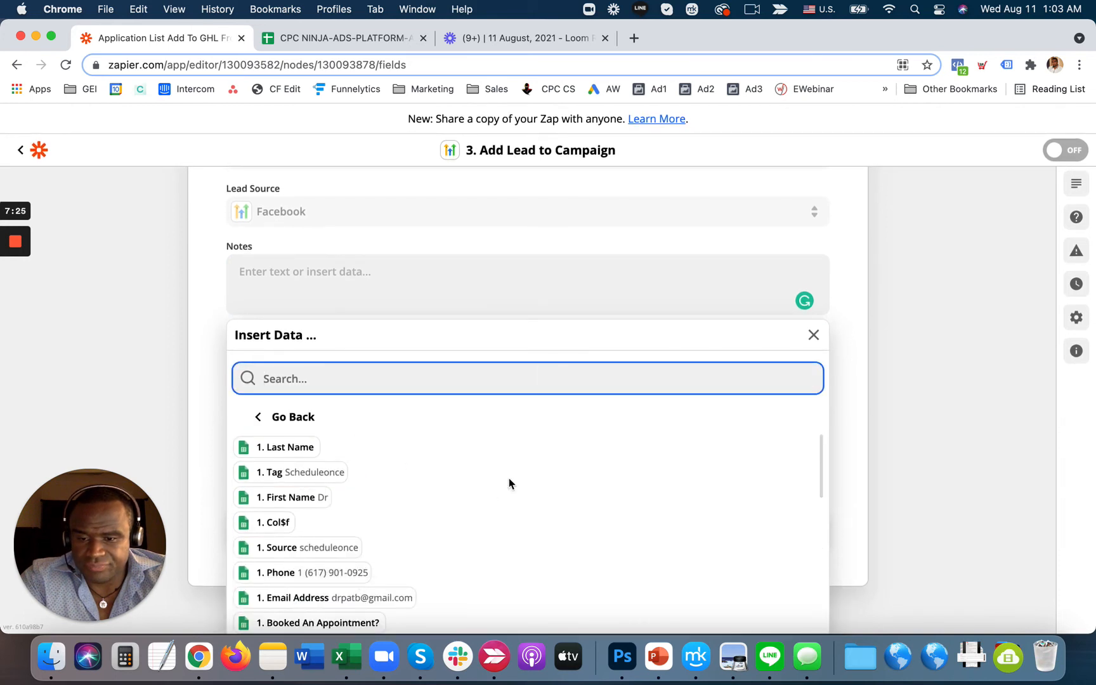
pyautogui.scroll(-2, 508, 483)
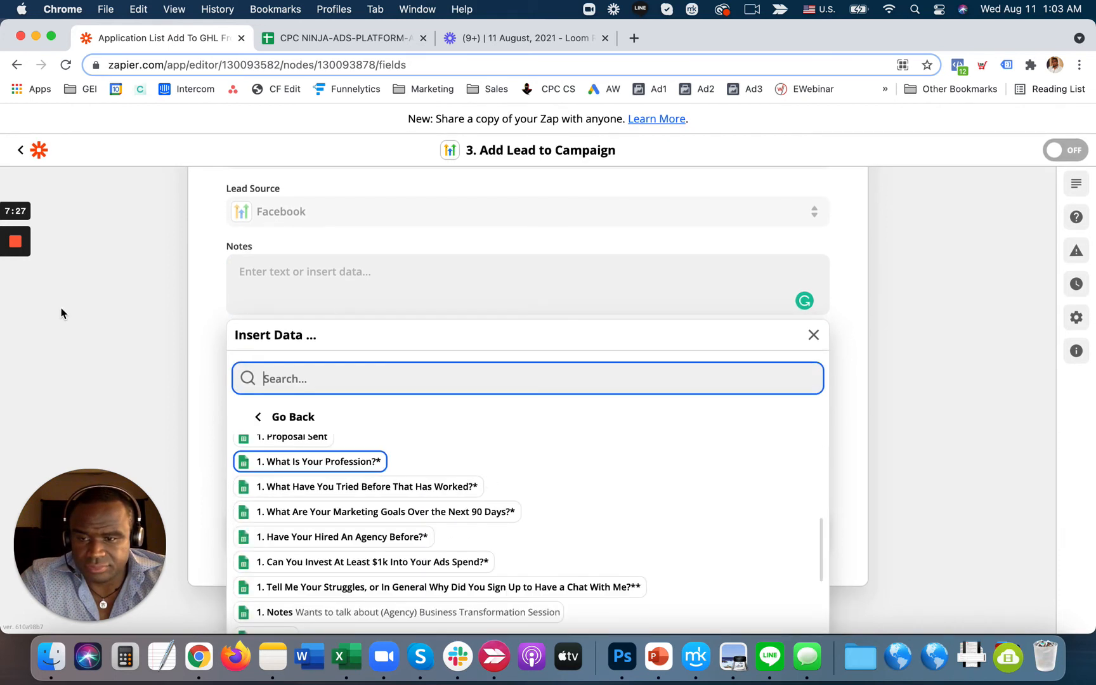
pyautogui.click(16, 294)
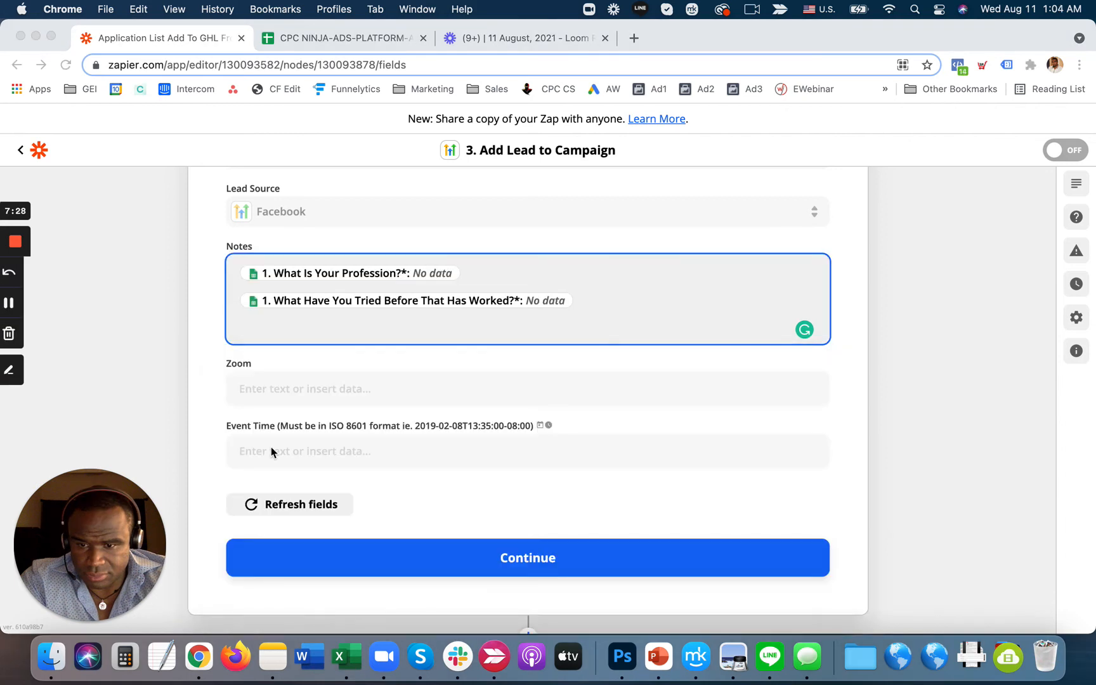
pyautogui.click(442, 324)
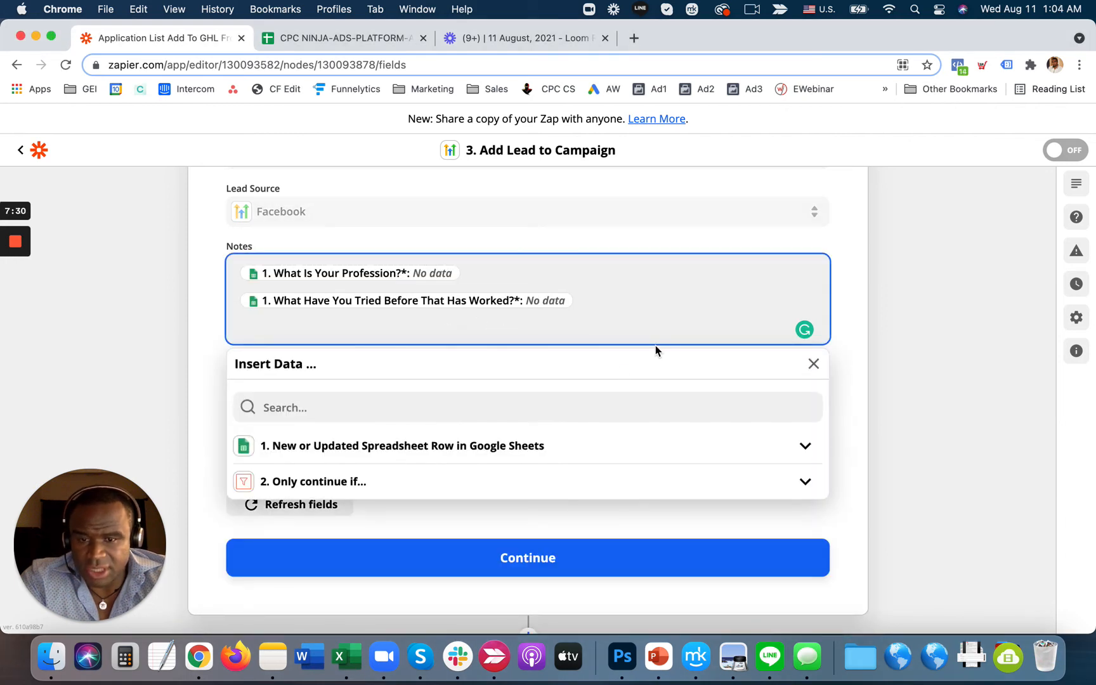
pyautogui.click(729, 457)
pyautogui.scroll(-1, 745, 457)
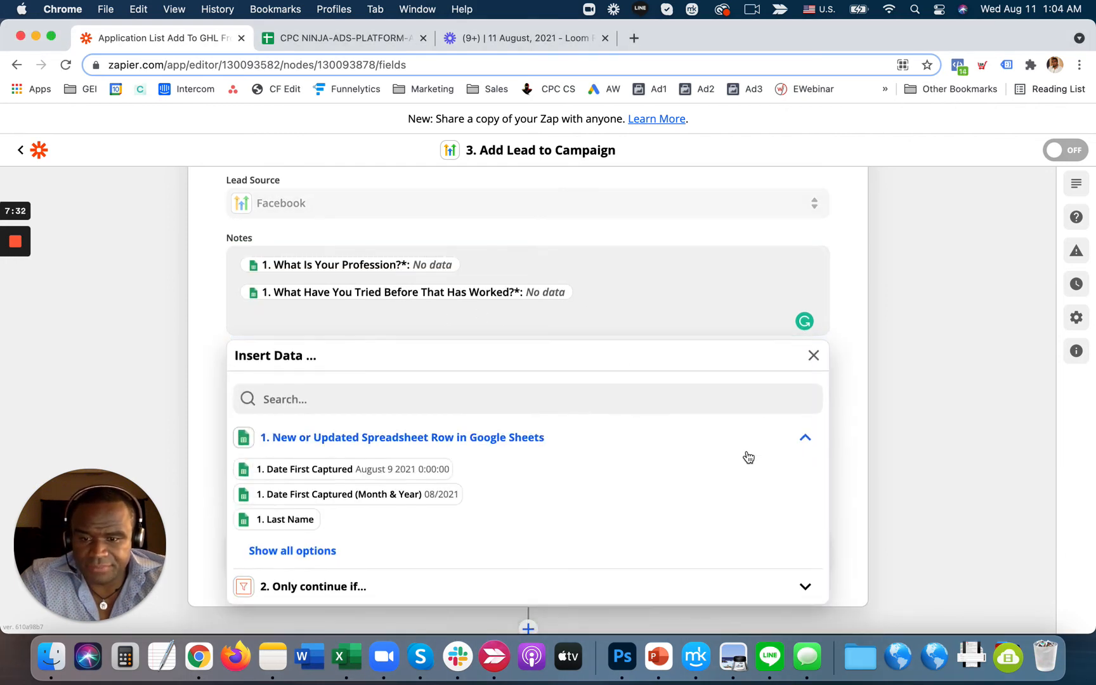
pyautogui.click(331, 536)
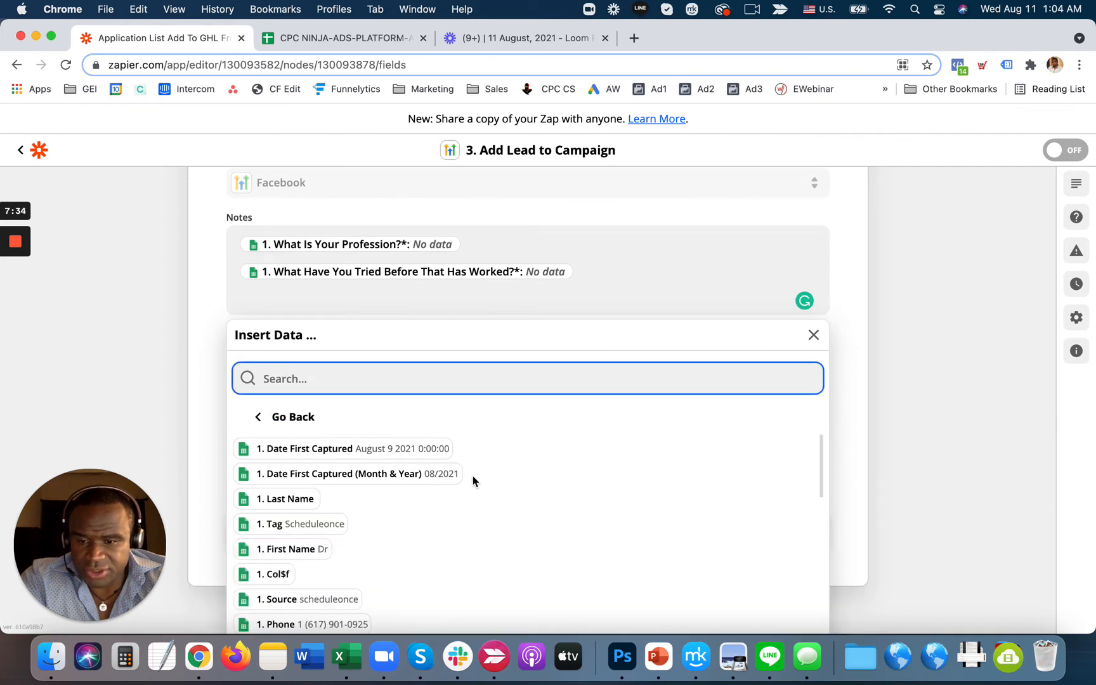
pyautogui.scroll(-3, 473, 479)
pyautogui.scroll(-1, 473, 481)
pyautogui.scroll(-3, 473, 481)
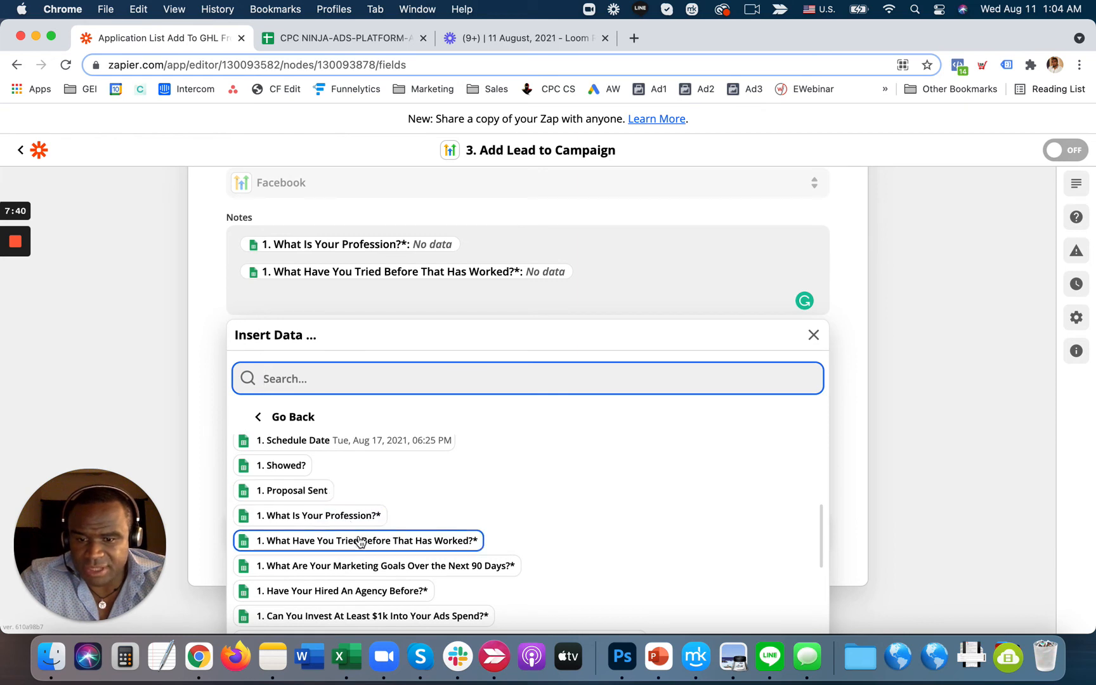
# - Add the goals, hired-agency, $1k ad spend, struggles answers and Notes column into Notes on separate lines
pyautogui.click(365, 571)
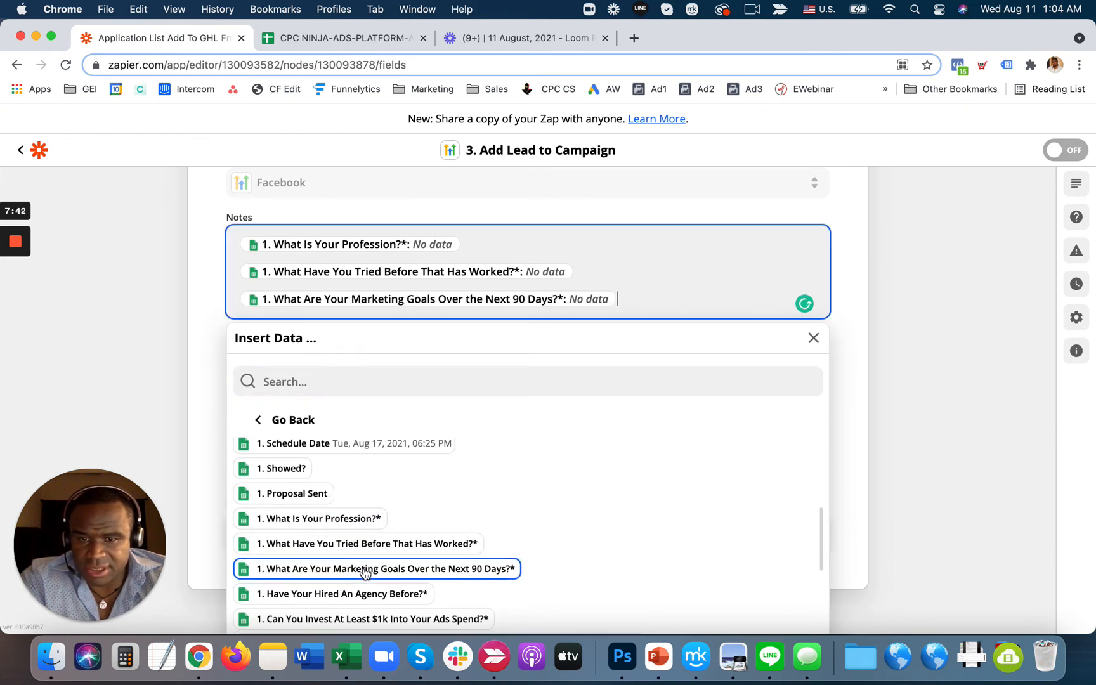
pyautogui.press('Return')
pyautogui.scroll(-3, 360, 583)
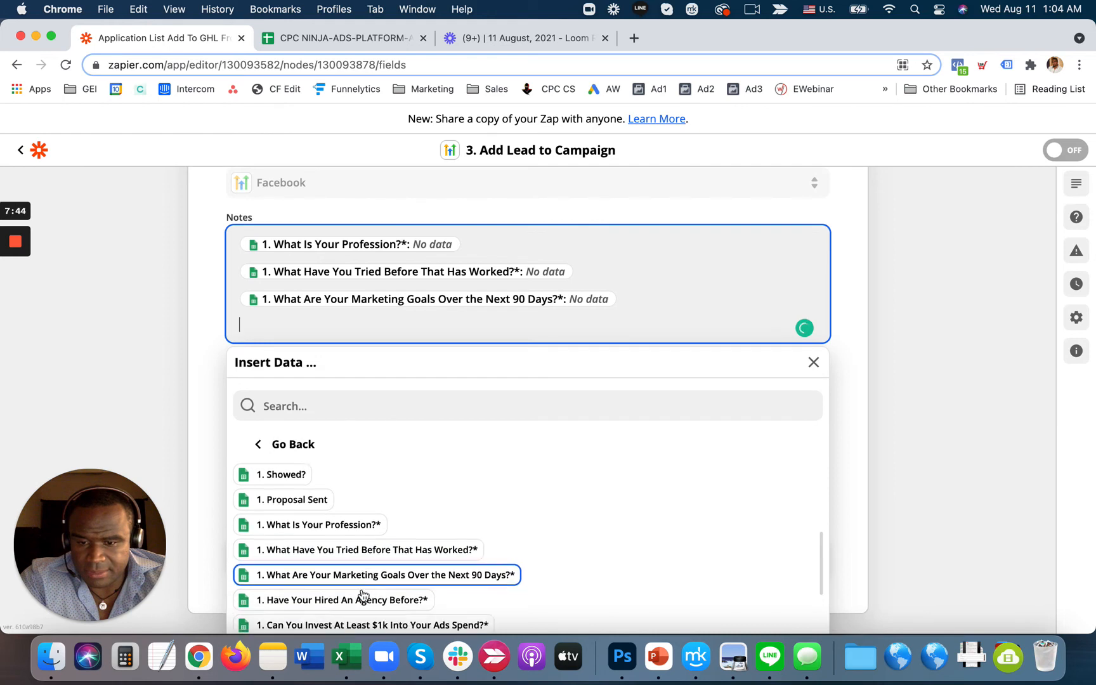
pyautogui.click(363, 524)
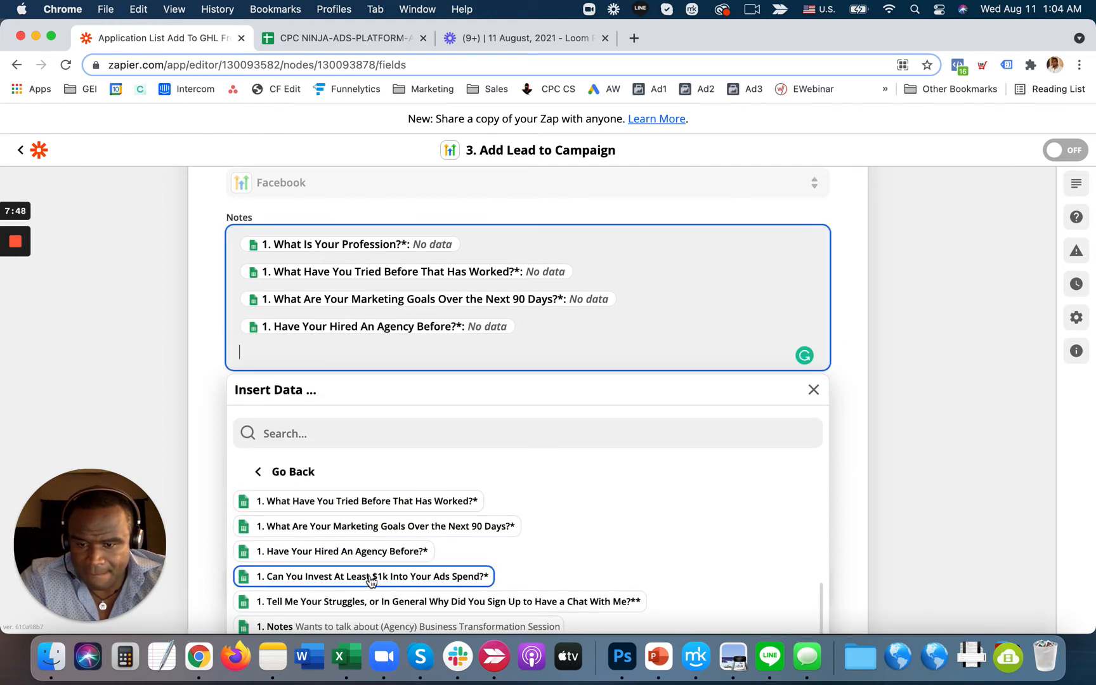
pyautogui.click(371, 580)
pyautogui.press('Return')
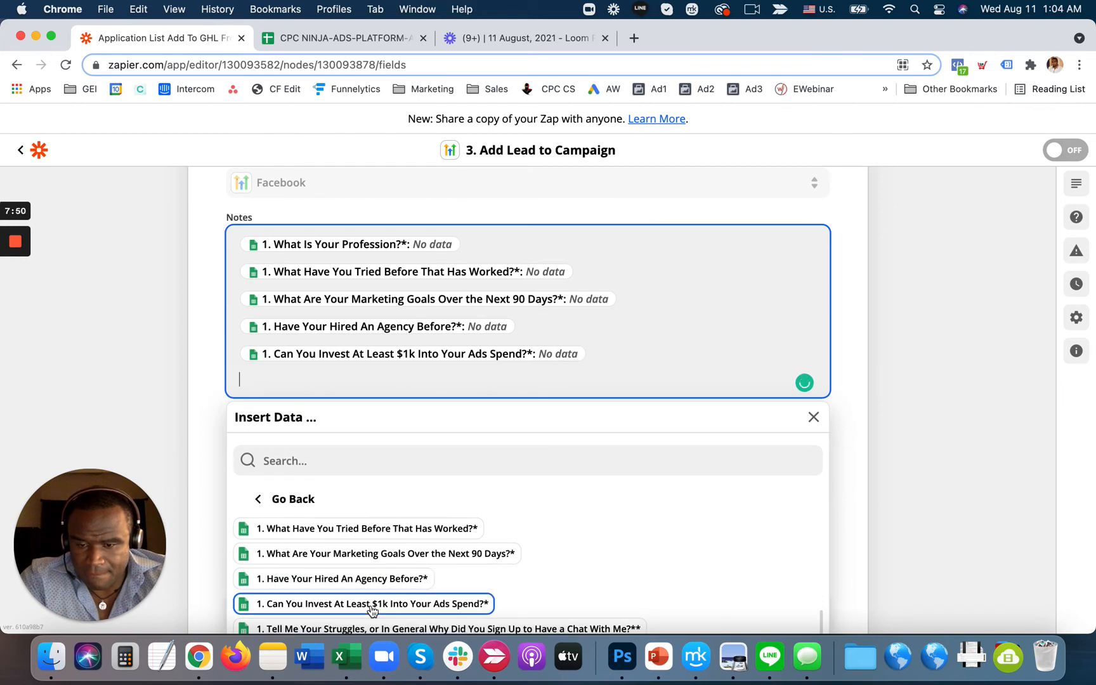
pyautogui.scroll(-2, 371, 608)
pyautogui.click(367, 585)
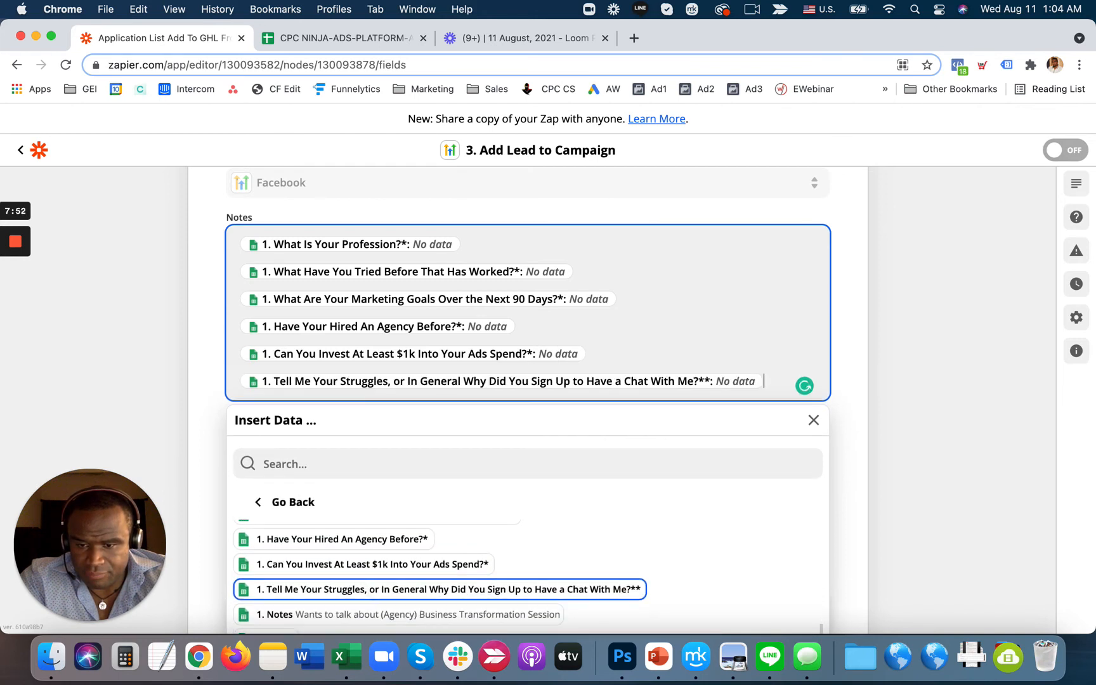
pyautogui.press('Return')
pyautogui.scroll(-3, 438, 587)
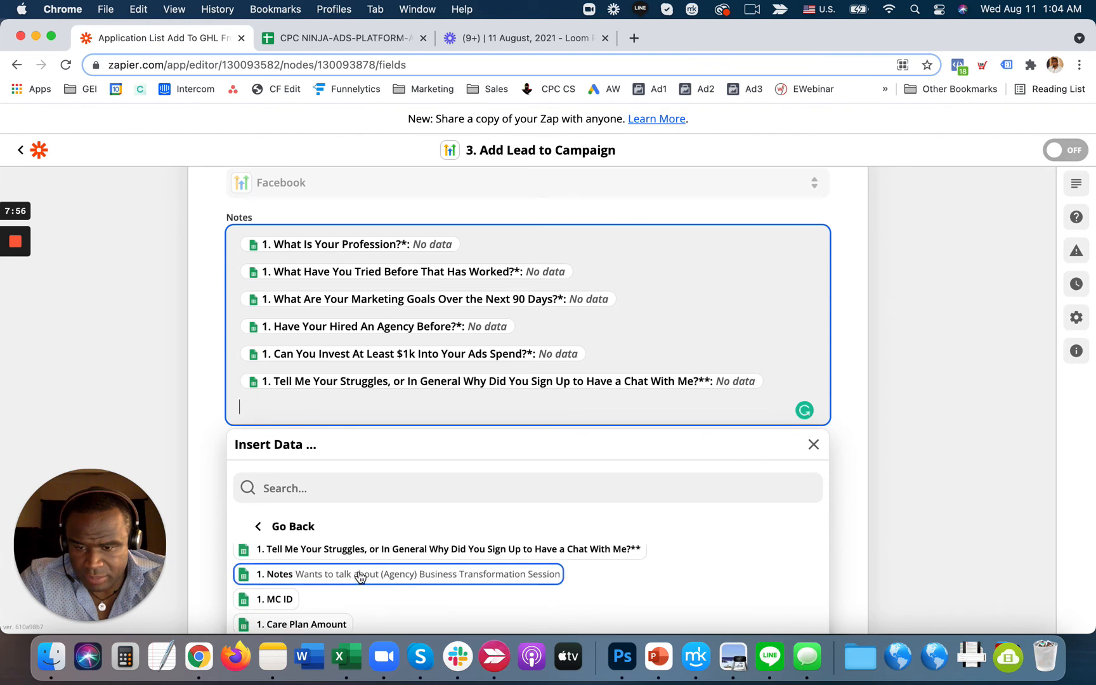
pyautogui.click(360, 575)
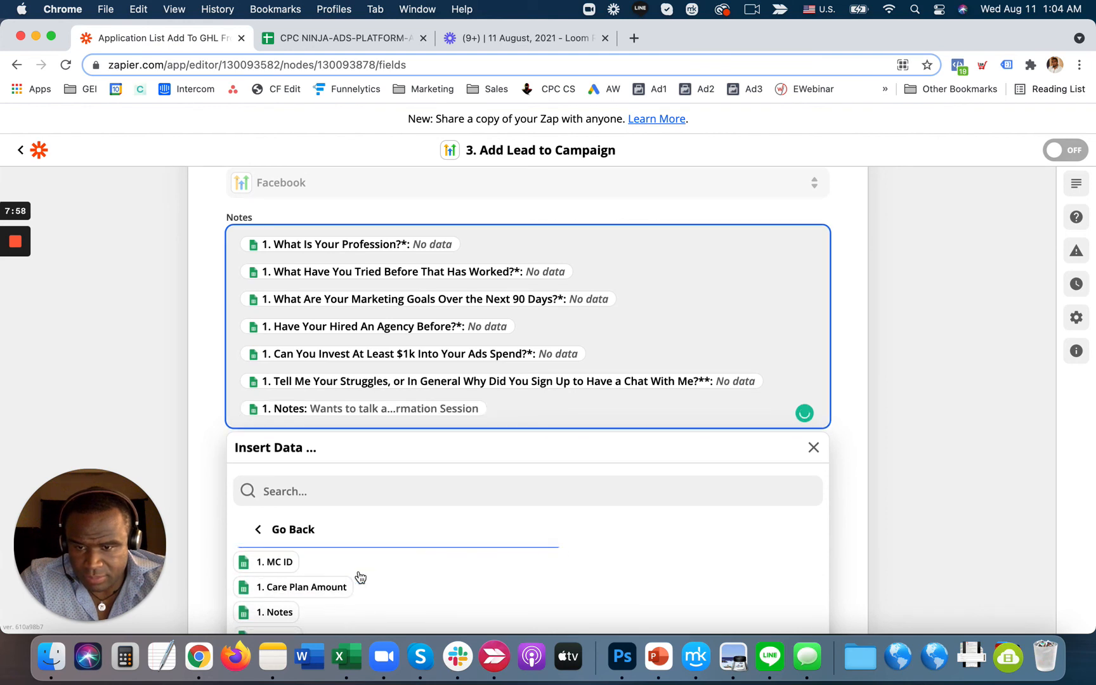
pyautogui.scroll(-5, 360, 576)
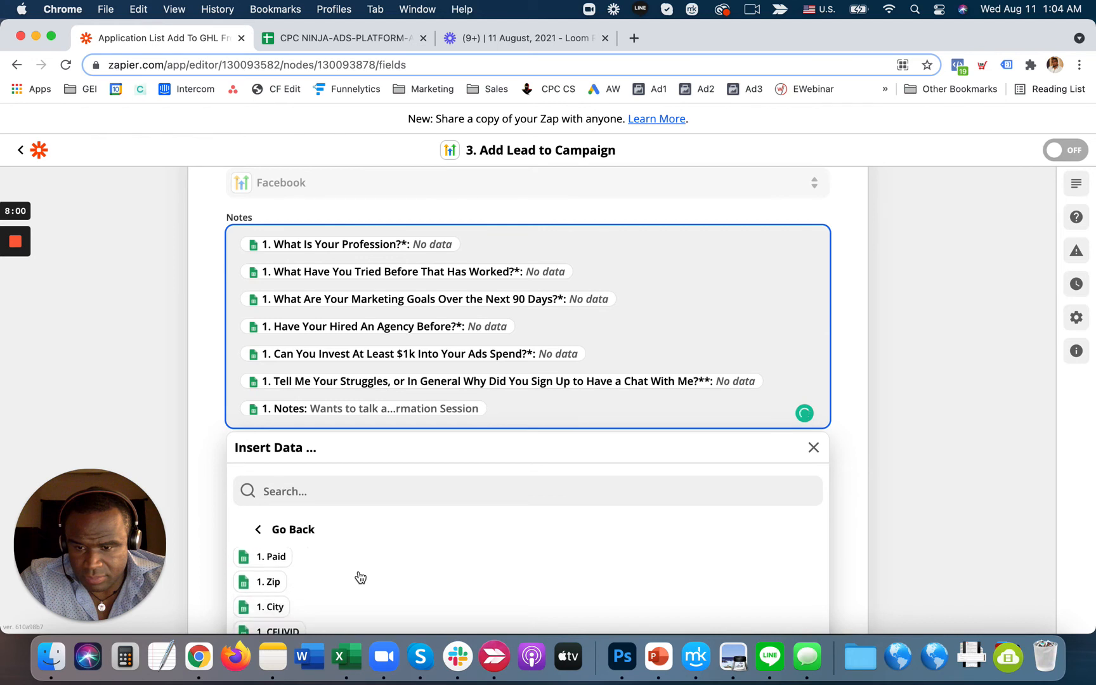
pyautogui.scroll(10, 360, 578)
pyautogui.click(912, 495)
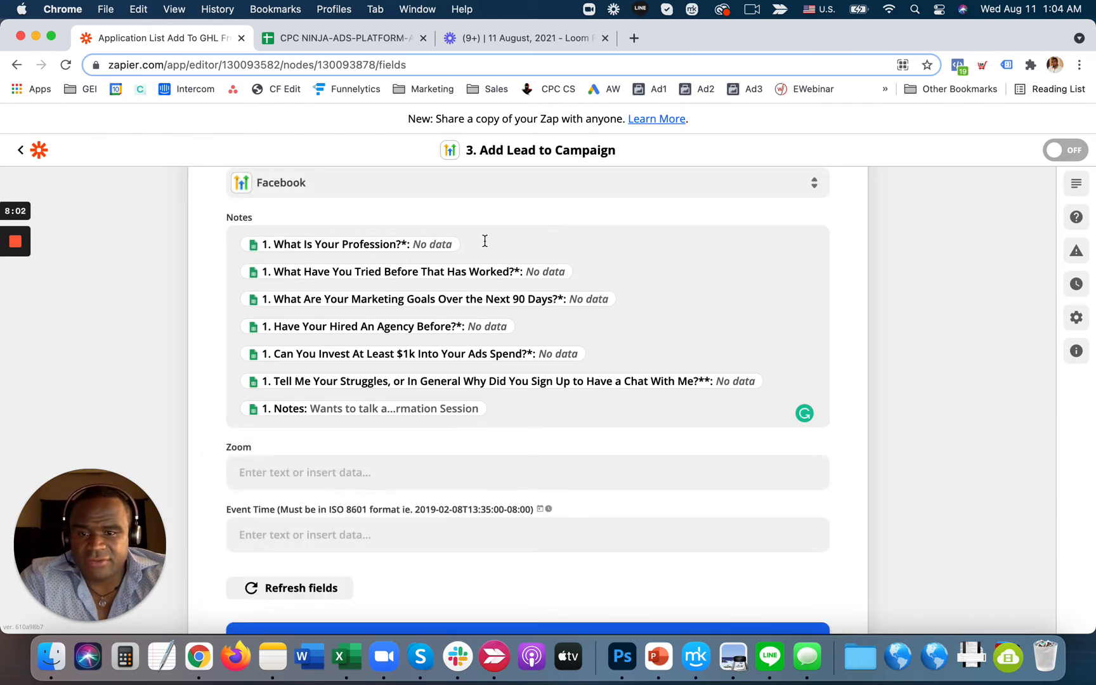
# - Type the labels Profession?, Tried Before?, Goals?, Hired Agency Before?, Can You Invest $1k?, Struggles?, Notes: before each Notes answer
pyautogui.click(484, 241)
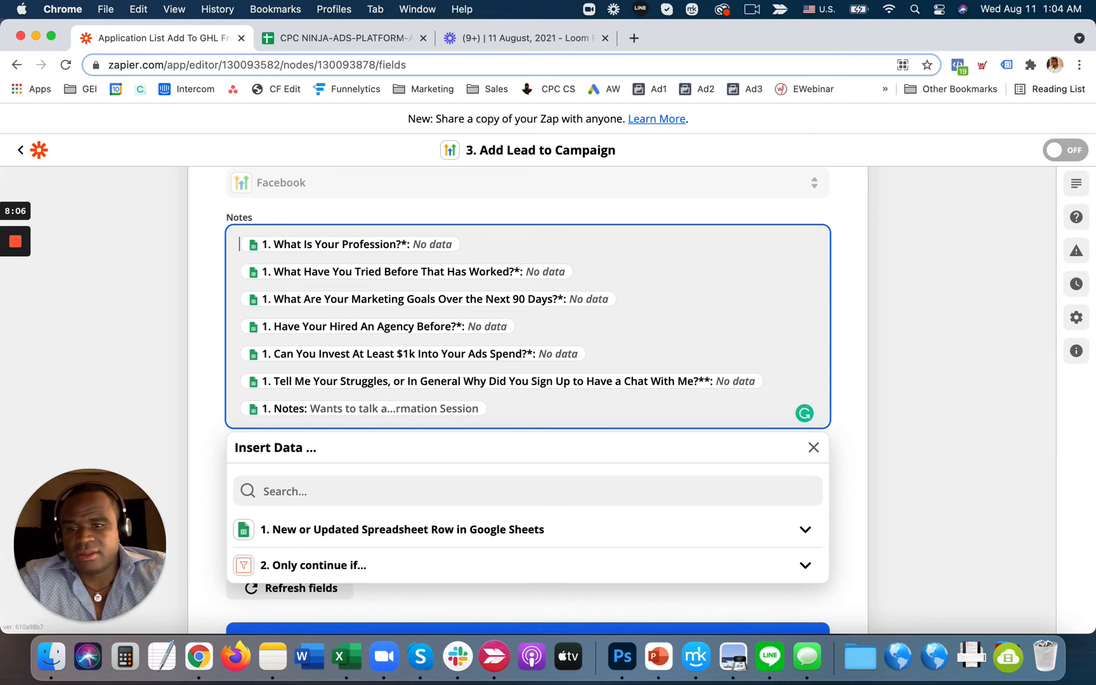
pyautogui.write('Professiona')
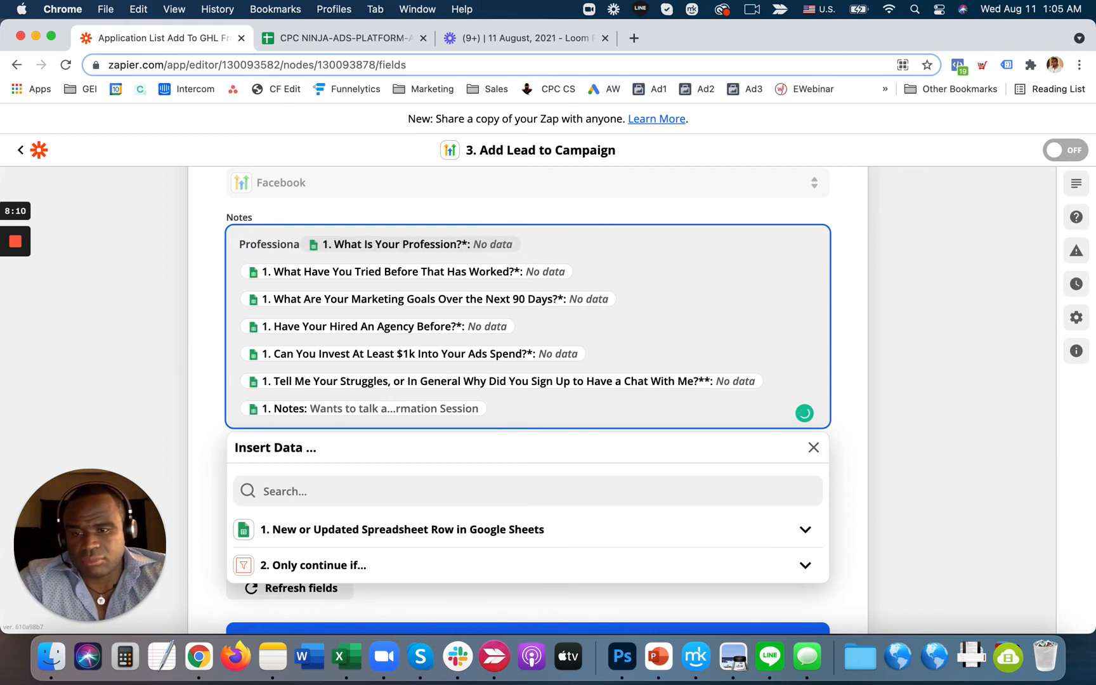
pyautogui.press('BackSpace')
pyautogui.write('?')
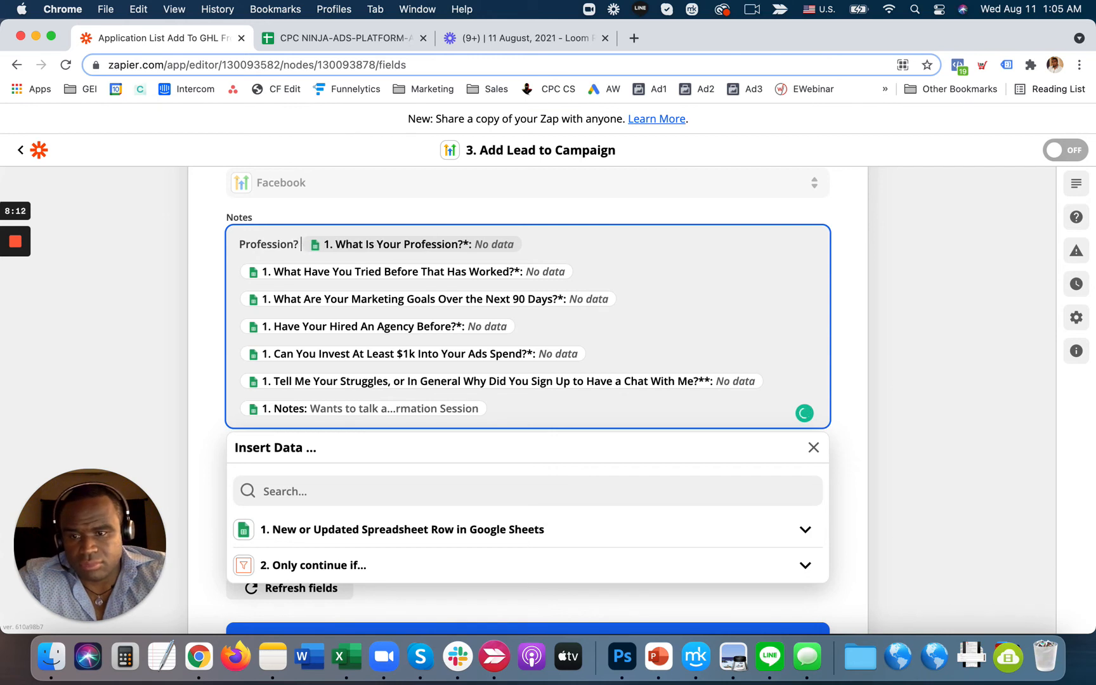
pyautogui.click(604, 272)
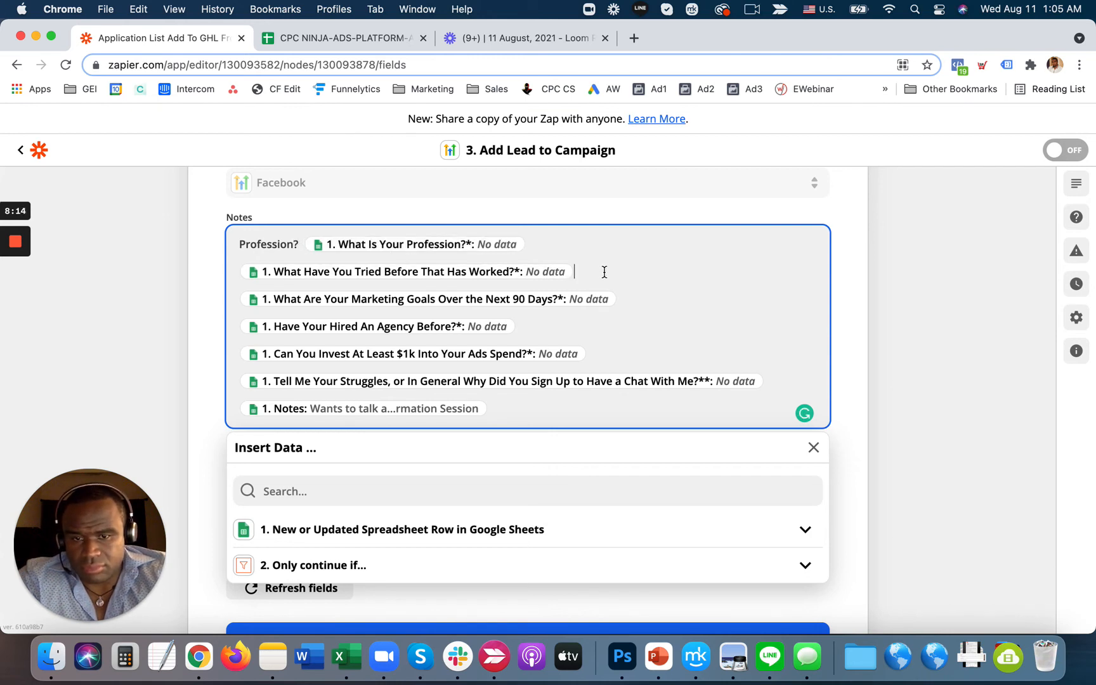
pyautogui.write('Tried Before?')
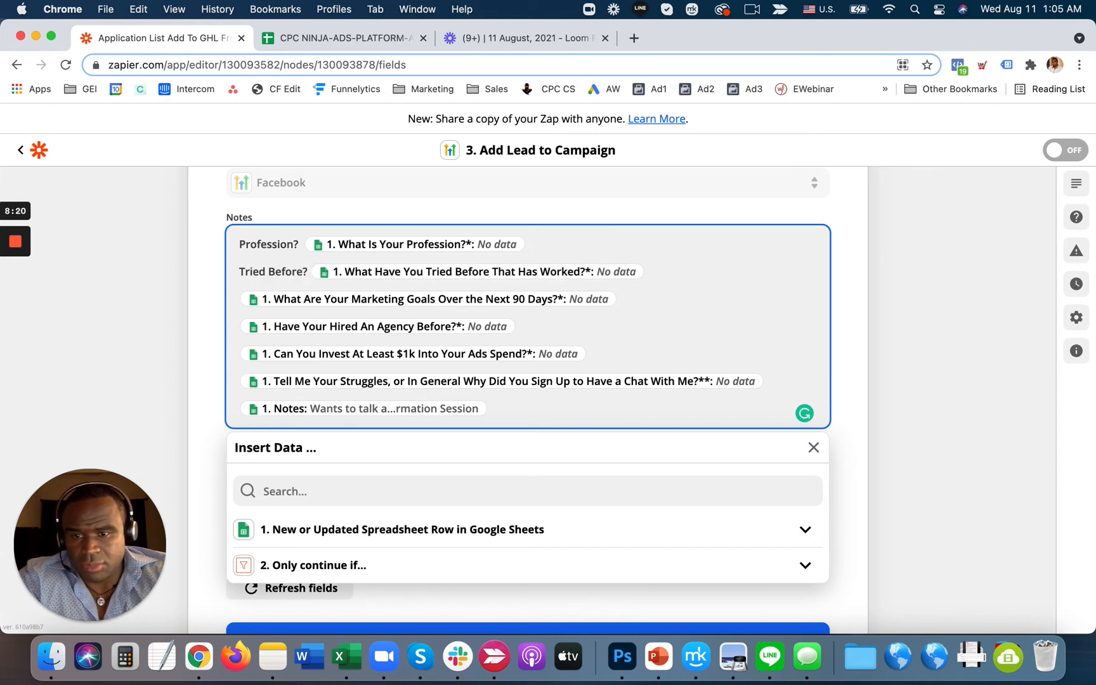
pyautogui.write(' Goals? ')
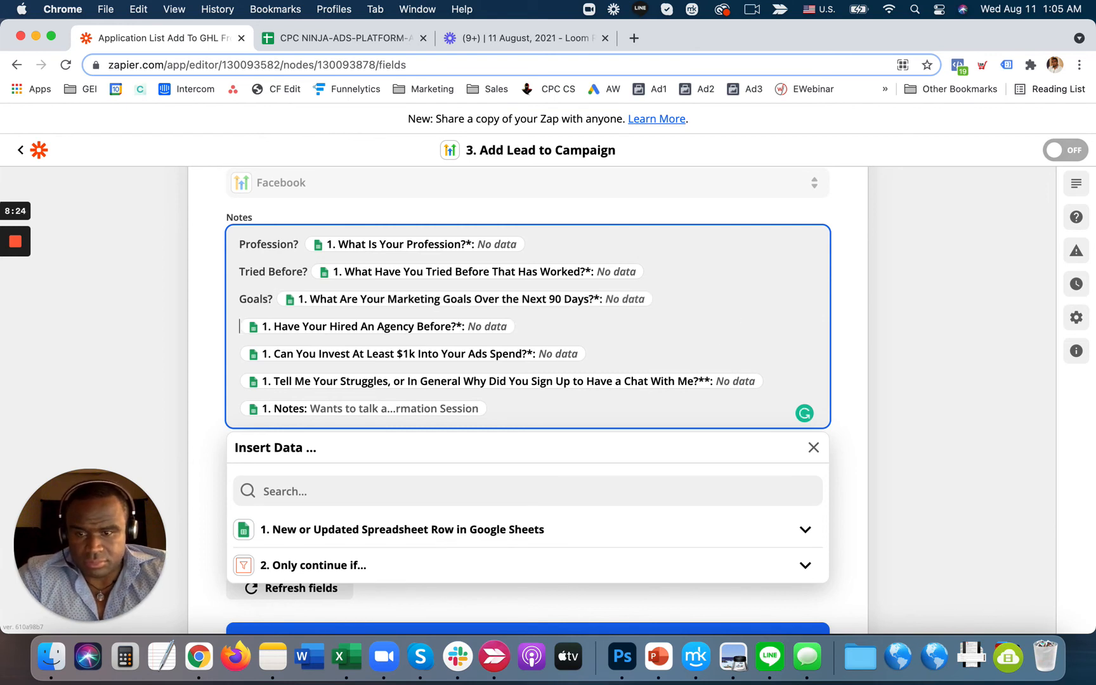
pyautogui.write('Hired AGency?')
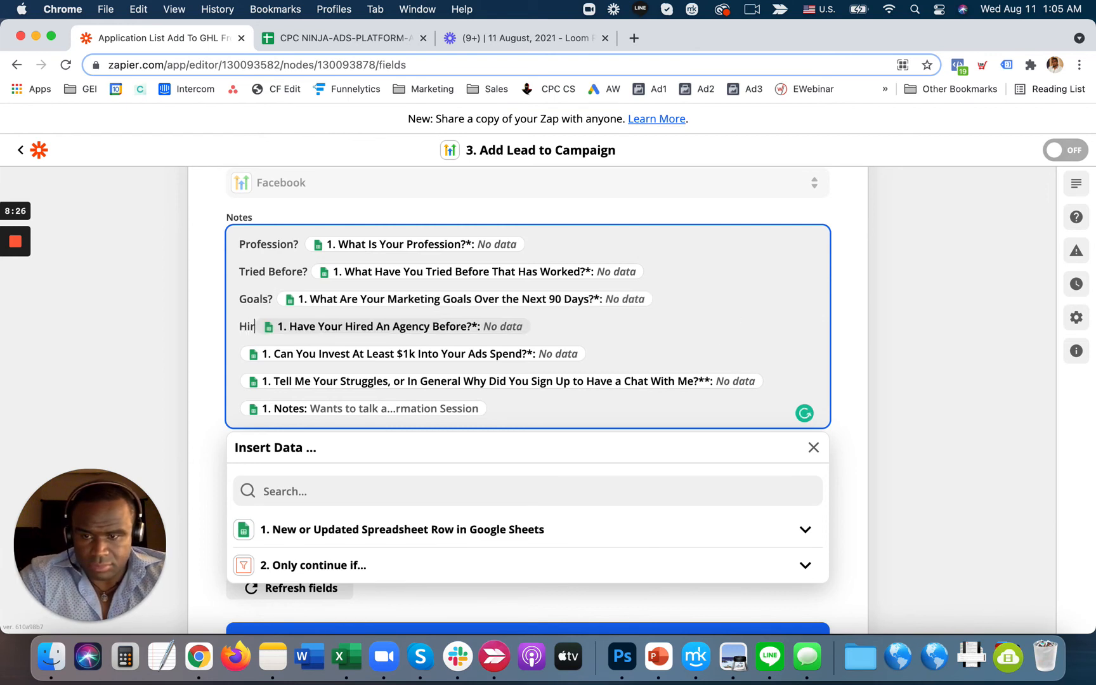
pyautogui.press('BackSpace')
pyautogui.press('BackSpace')
pyautogui.press('BackSpace')
pyautogui.press('BackSpace')
pyautogui.press('BackSpace')
pyautogui.press('BackSpace')
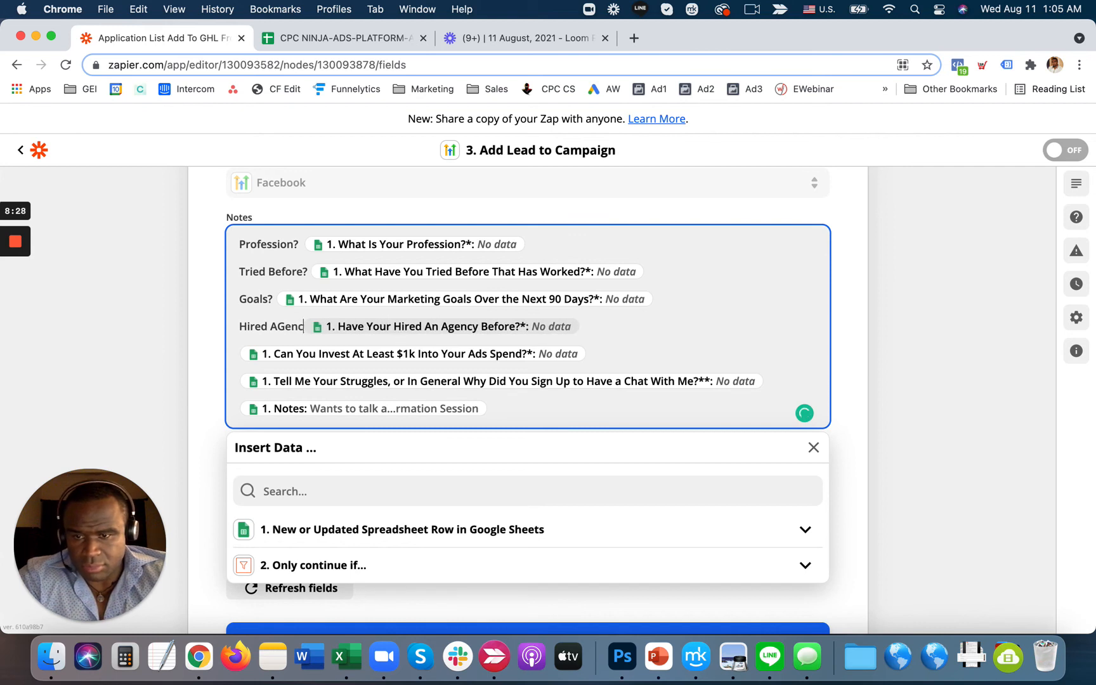
pyautogui.write('gency Befo')
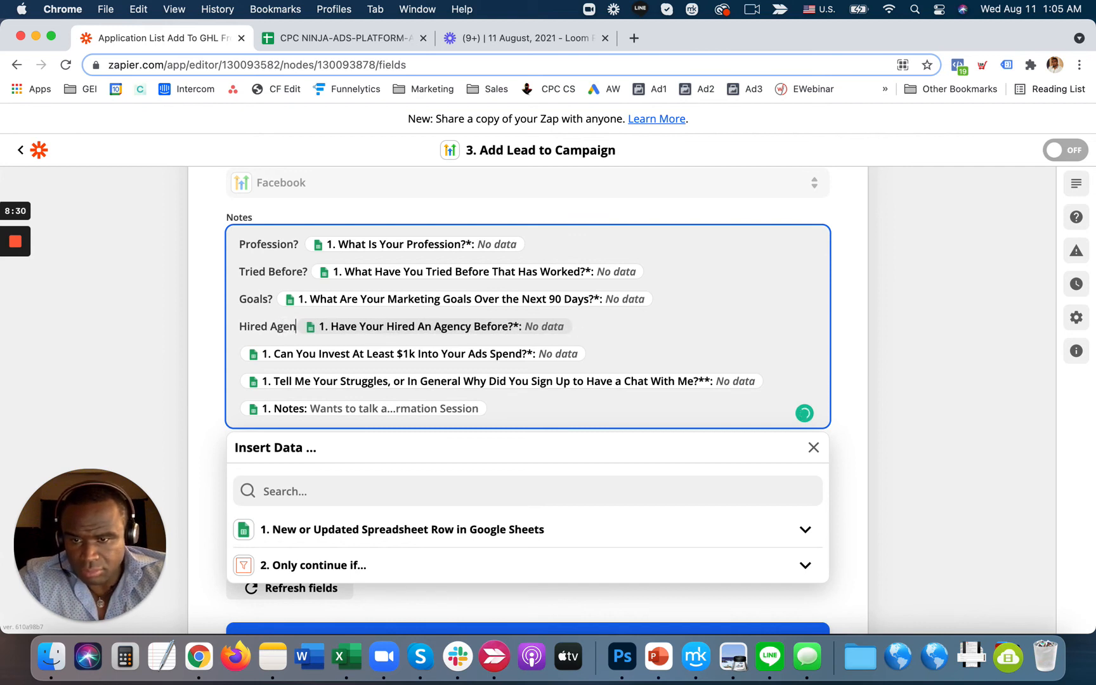
pyautogui.write('re?*: No data ')
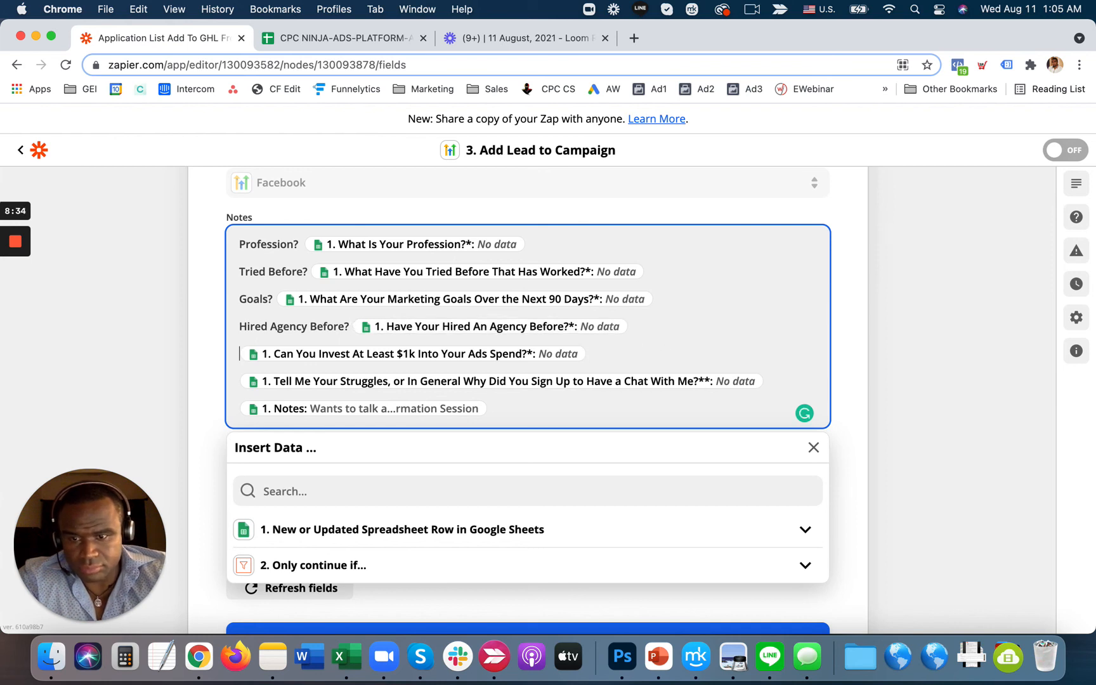
pyautogui.write('Can You In')
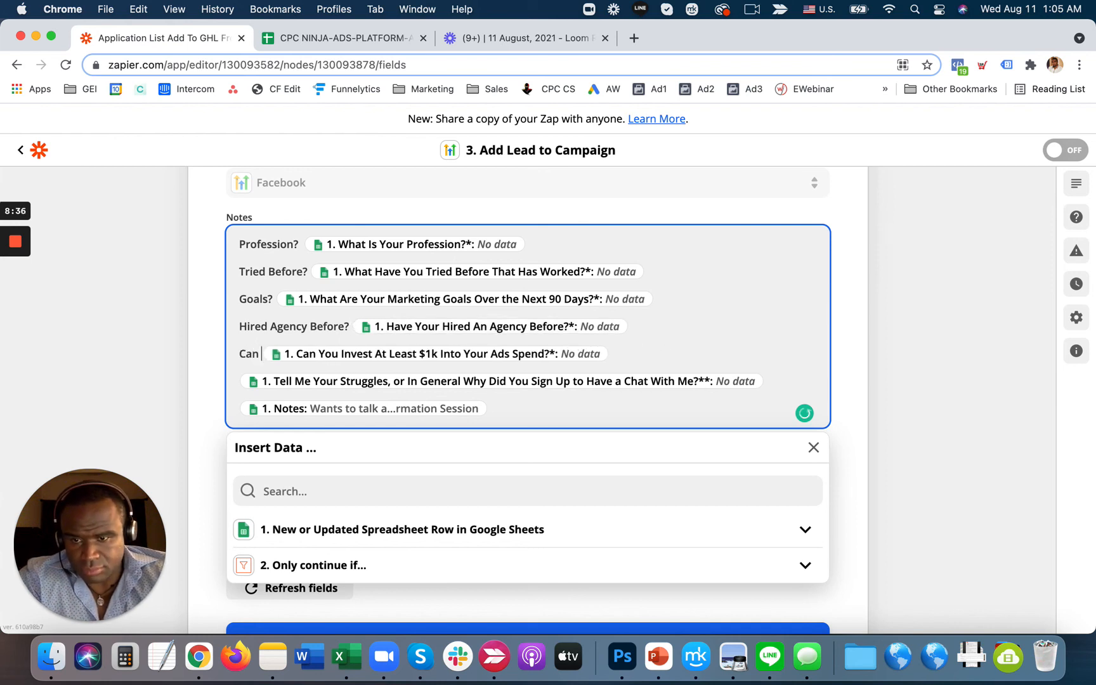
pyautogui.write('vest?')
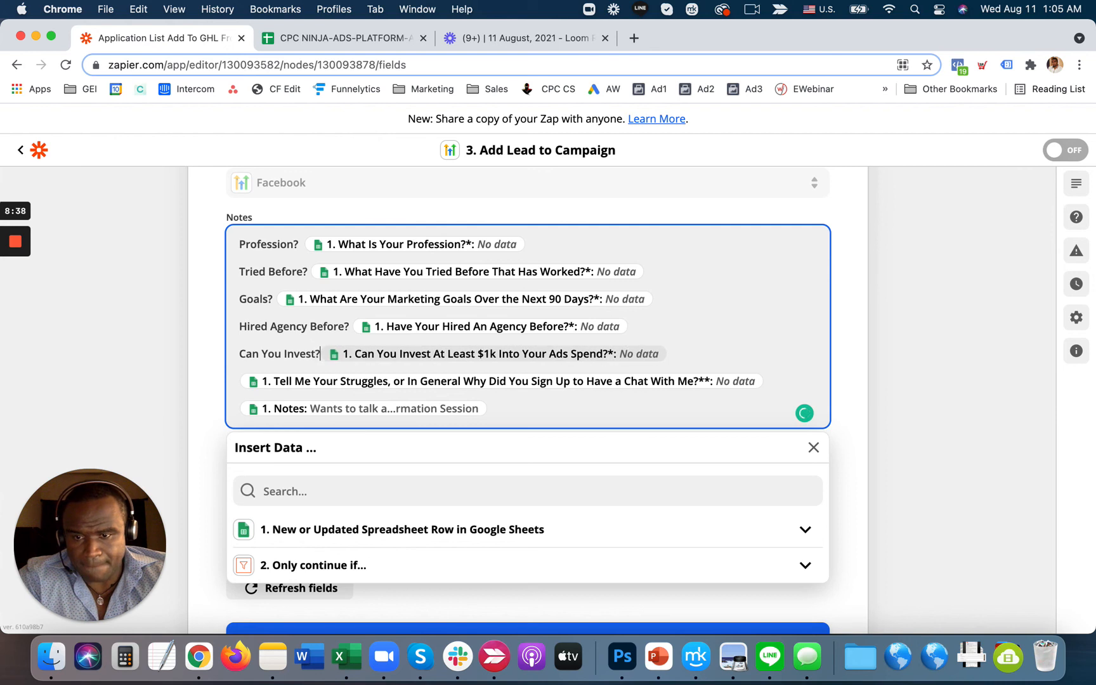
pyautogui.click(317, 354)
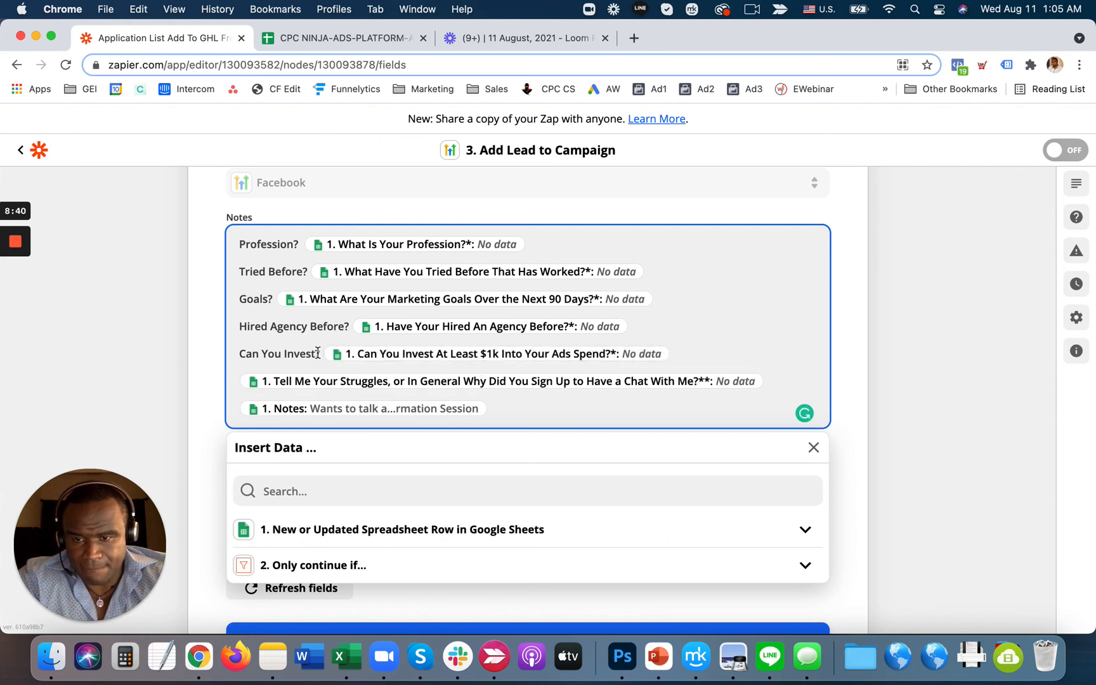
pyautogui.write('$1k')
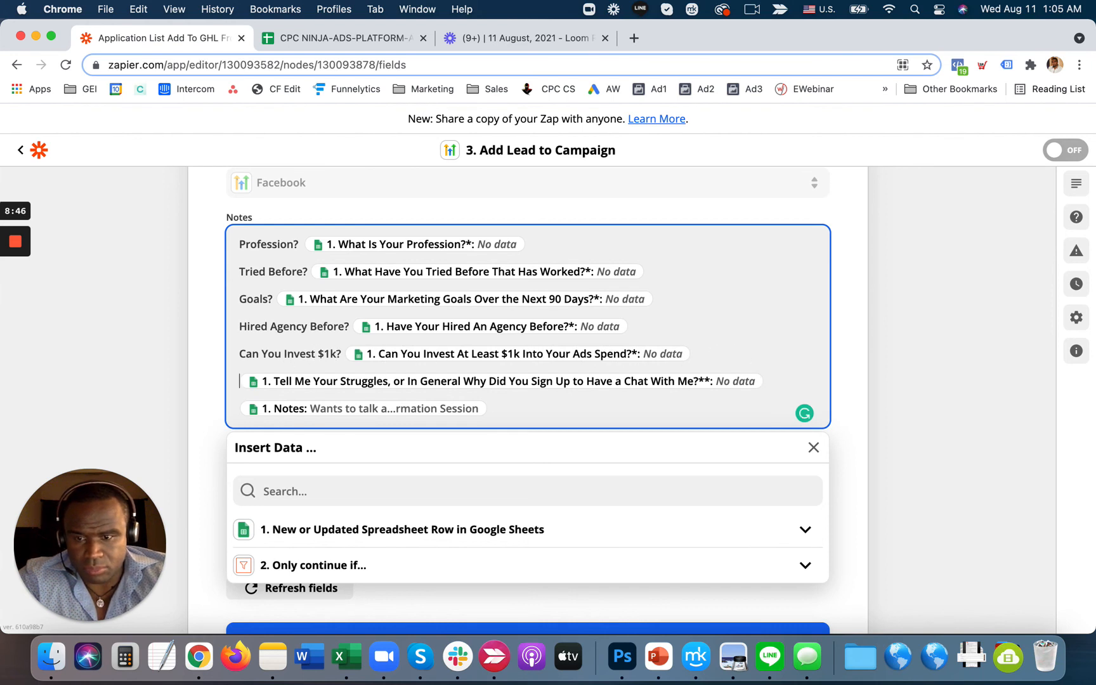
pyautogui.write('Struggles?')
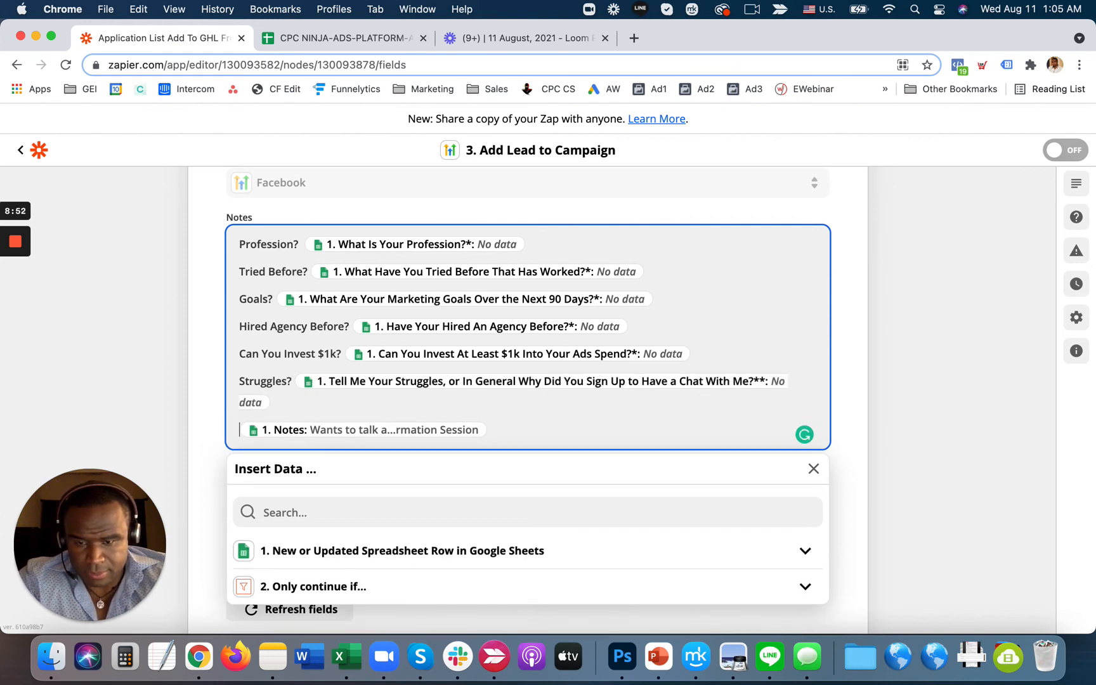
pyautogui.write(' Notes:')
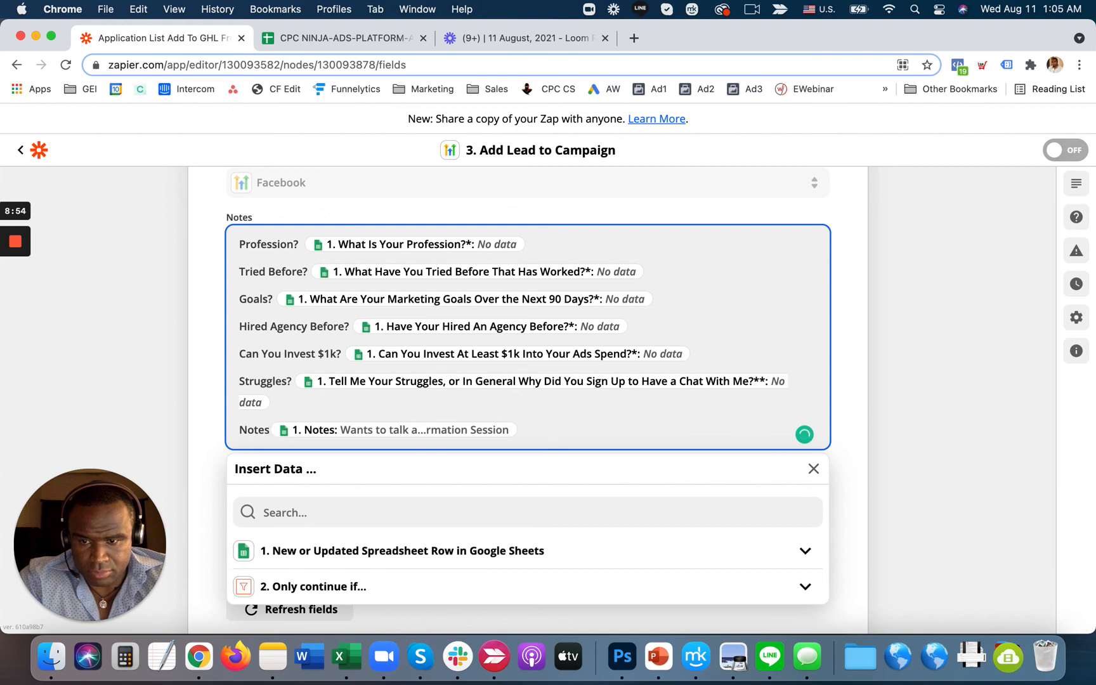
pyautogui.click(907, 409)
pyautogui.scroll(-3, 508, 419)
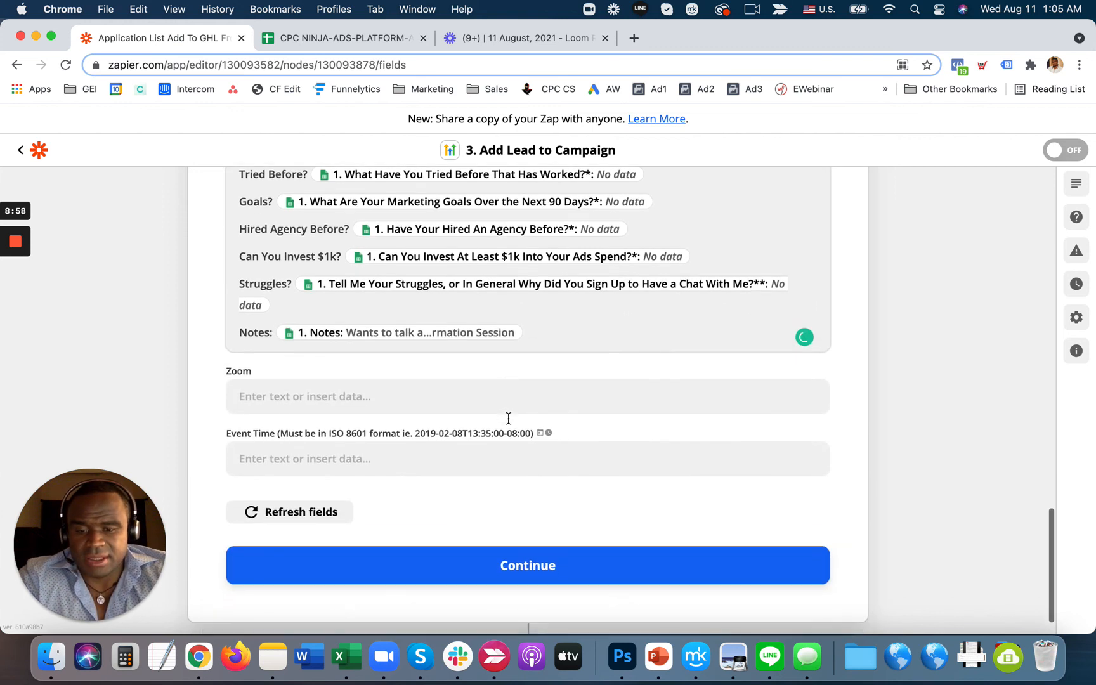
# - Continue past the HighLevel action setup and skip its test
pyautogui.click(522, 565)
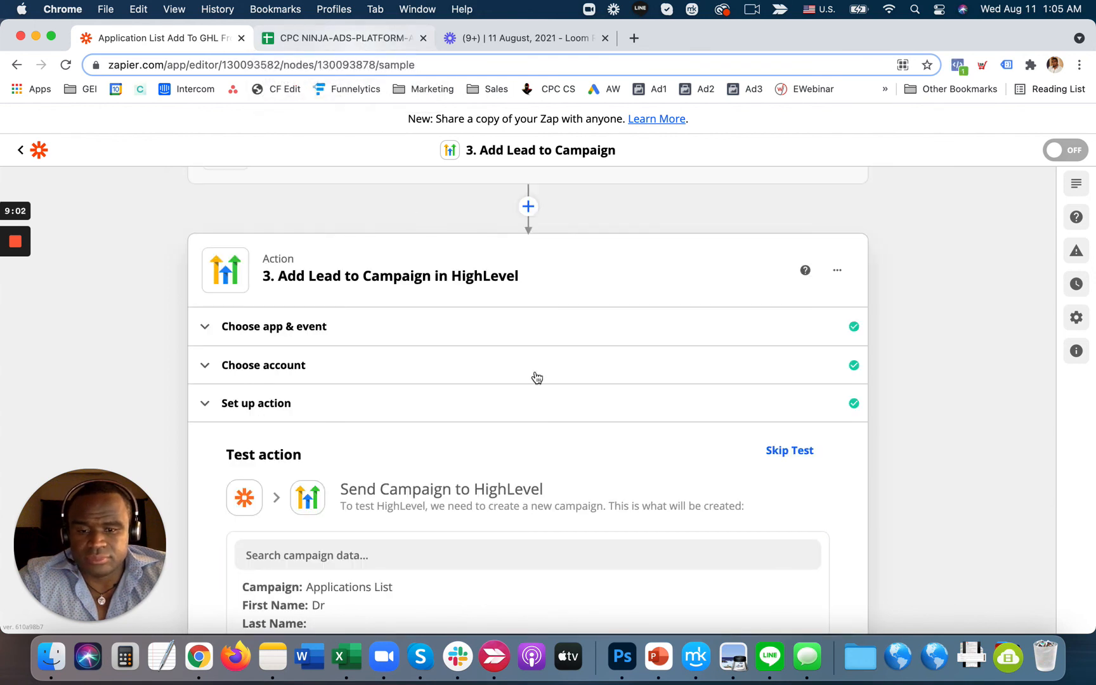
pyautogui.scroll(-10, 536, 378)
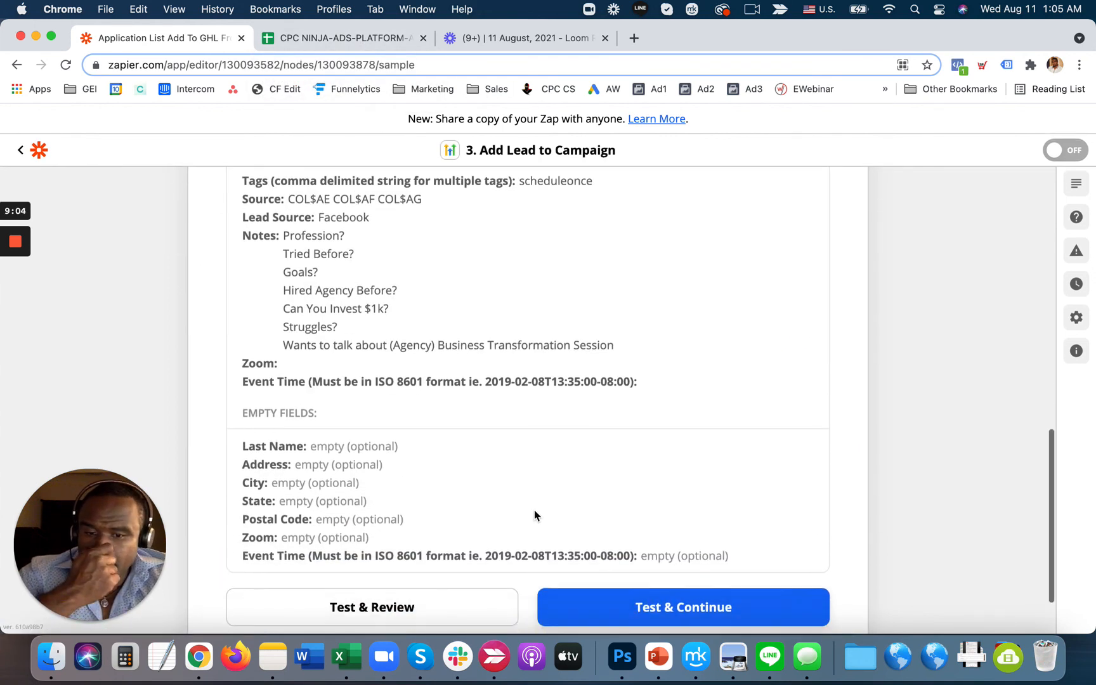
pyautogui.scroll(10, 534, 514)
pyautogui.click(789, 309)
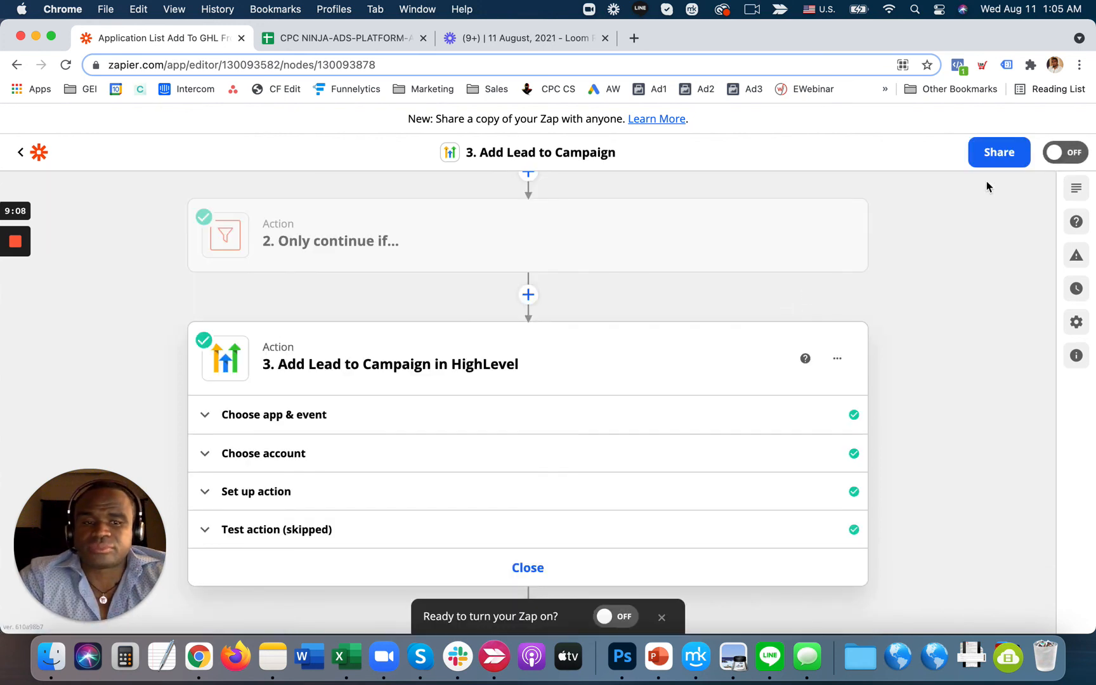
# - Switch the Application List Add To GHL From CL zap on and scroll back to its trigger
pyautogui.click(1075, 154)
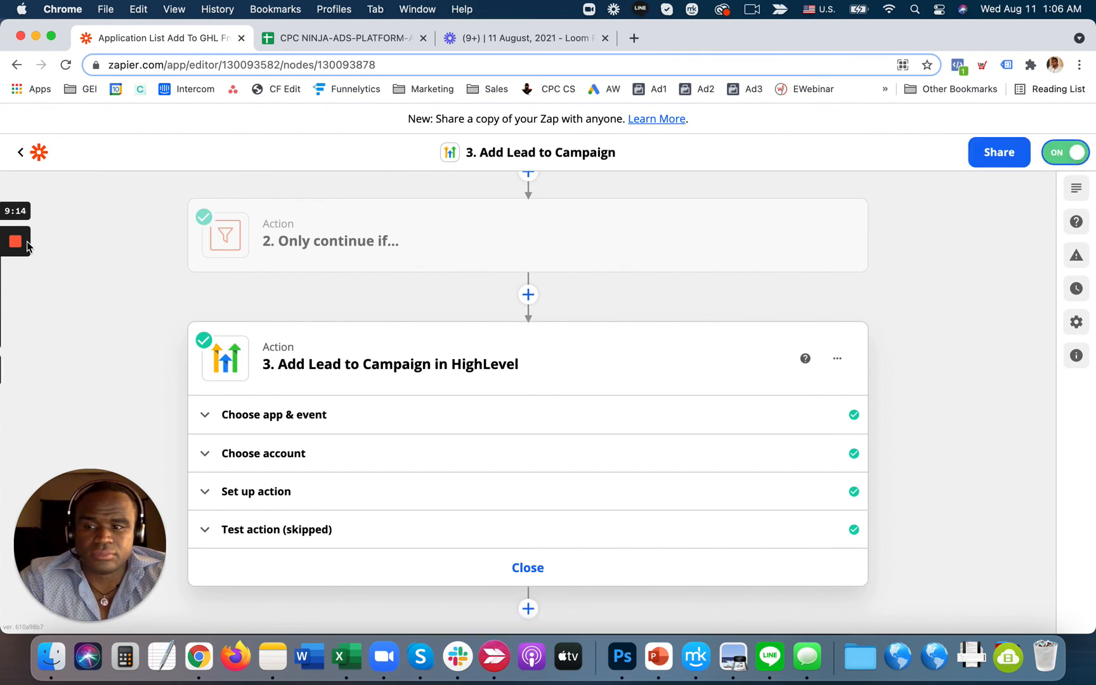
pyautogui.moveTo(19, 245)
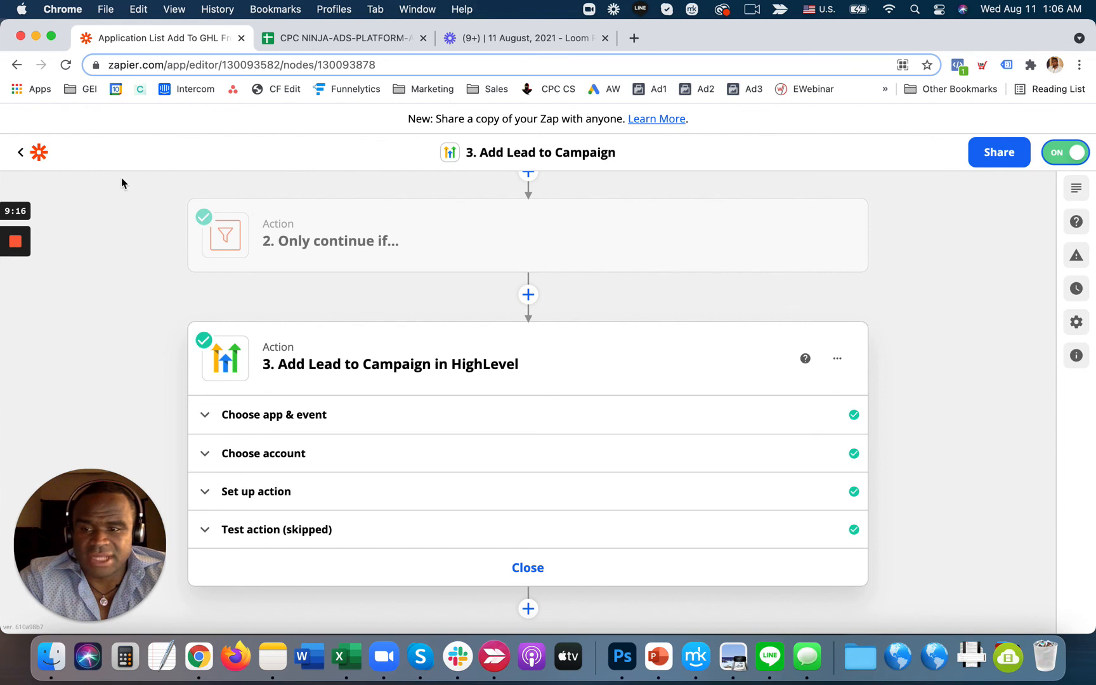
pyautogui.scroll(5, 134, 288)
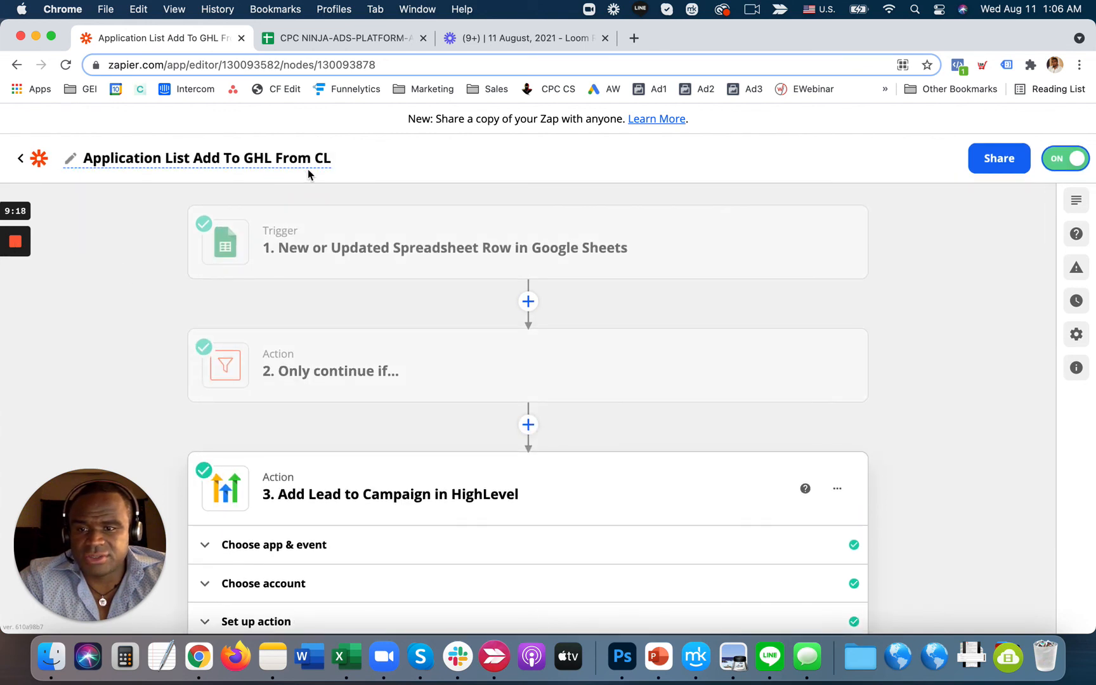